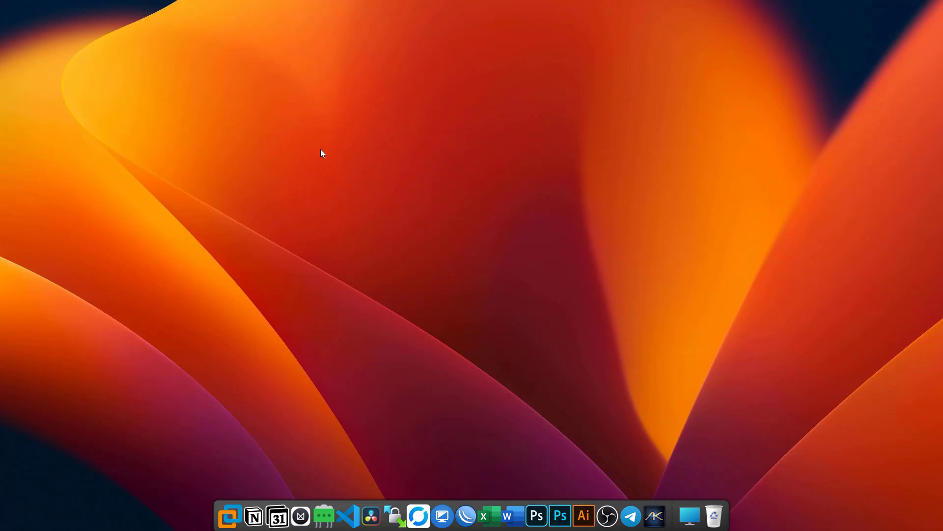
Step: Follow the Téléchargement link under Liens utiles to the shared MEGA Mikhmon folder
scroll(480, 246, "down", 5)
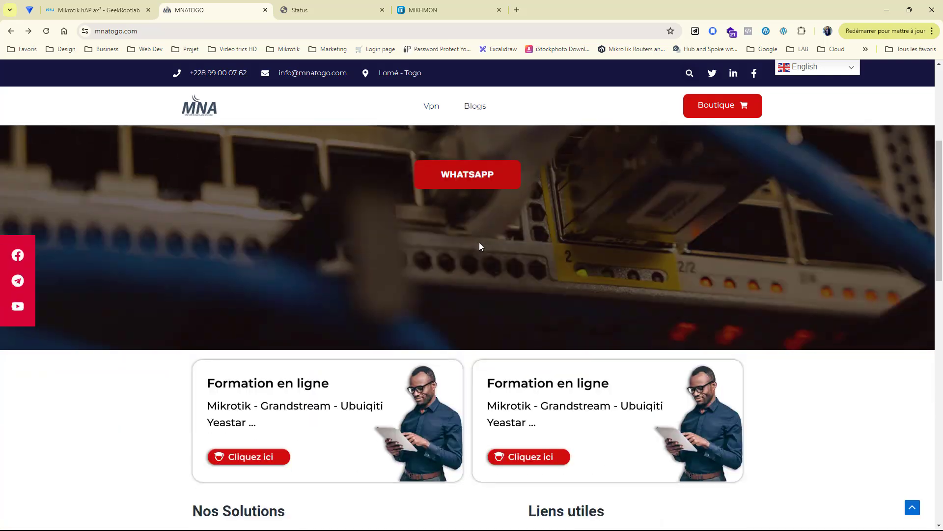
scroll(425, 261, "down", 5)
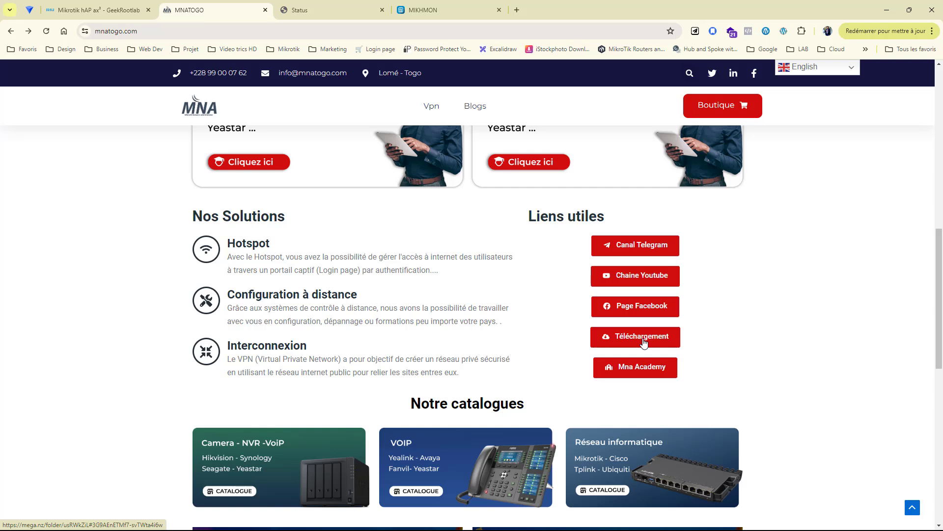
left_click(643, 339)
left_click(327, 10)
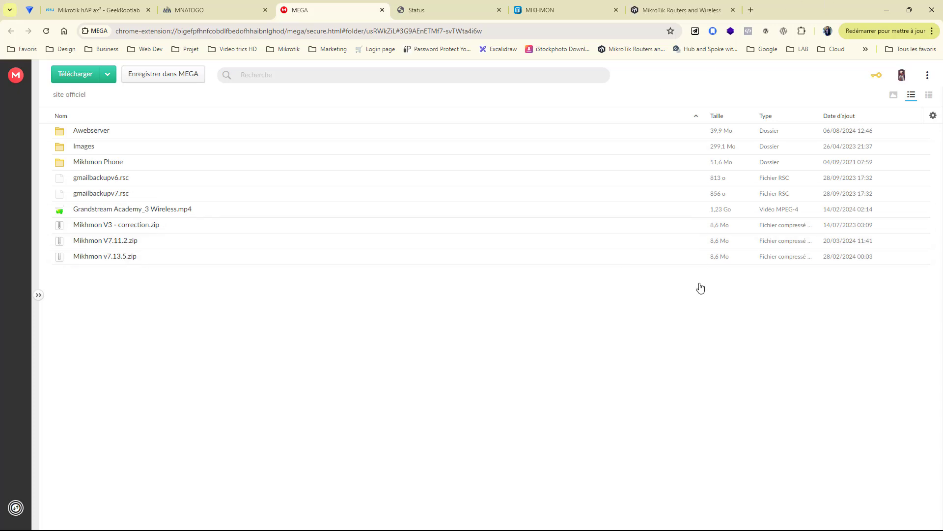
Step: Switch to the GeekRootLab tab showing the Mikrotik hAP ax³ product page
left_click(140, 17)
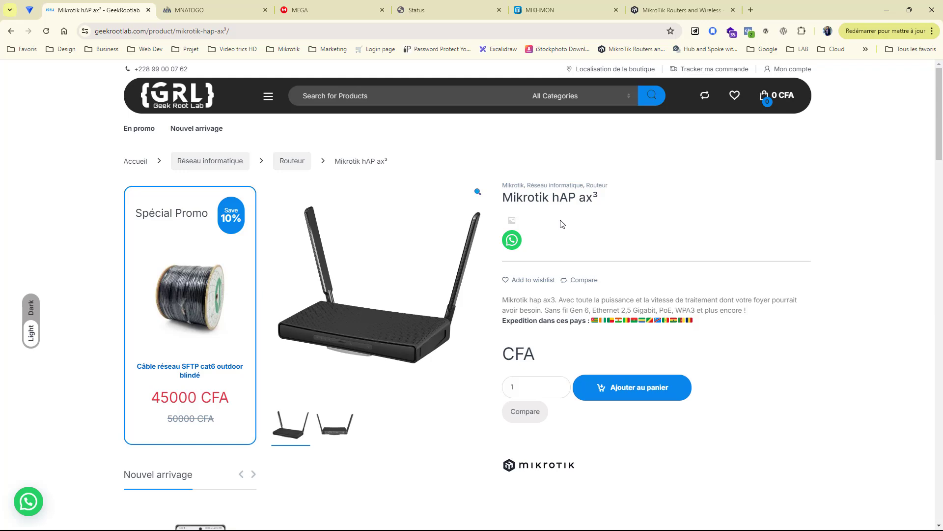
Step: Move the browser off screen and center the WinBox session for the hAP ax³ router
left_click(338, 16)
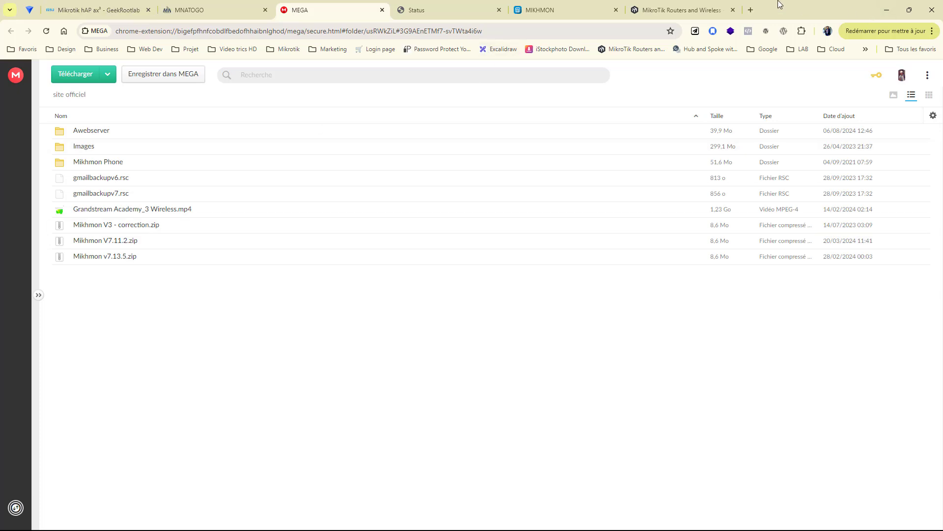
left_click_drag(809, 3, 942, 4)
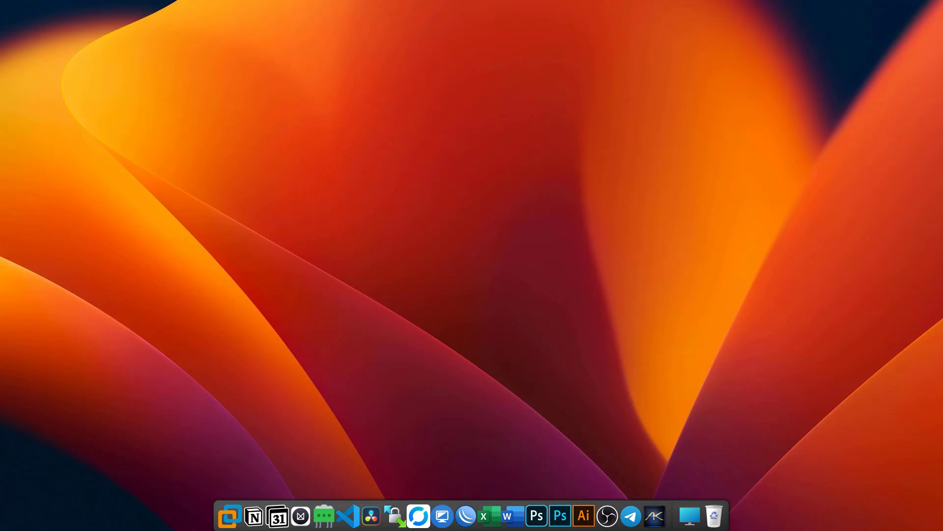
left_click_drag(942, 93, 524, 87)
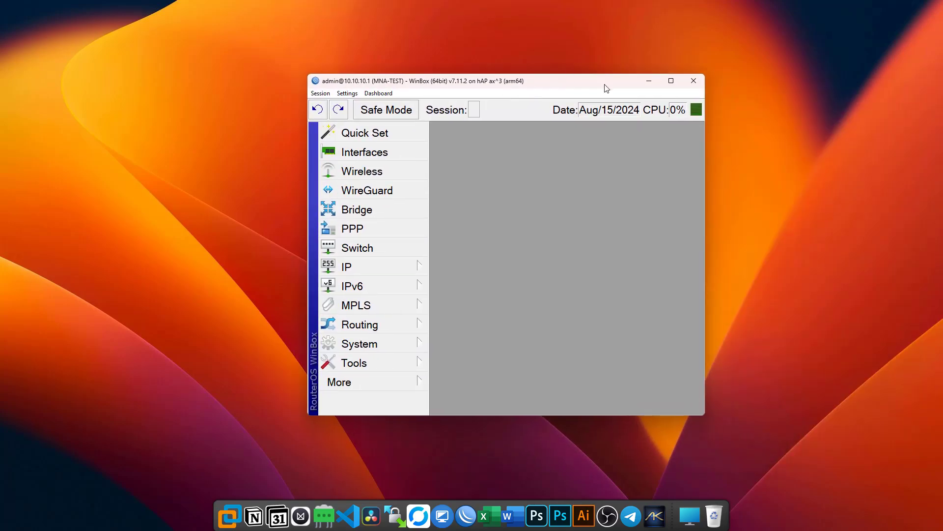
Step: Maximize WinBox and show the System > Resources window
left_click(671, 83)
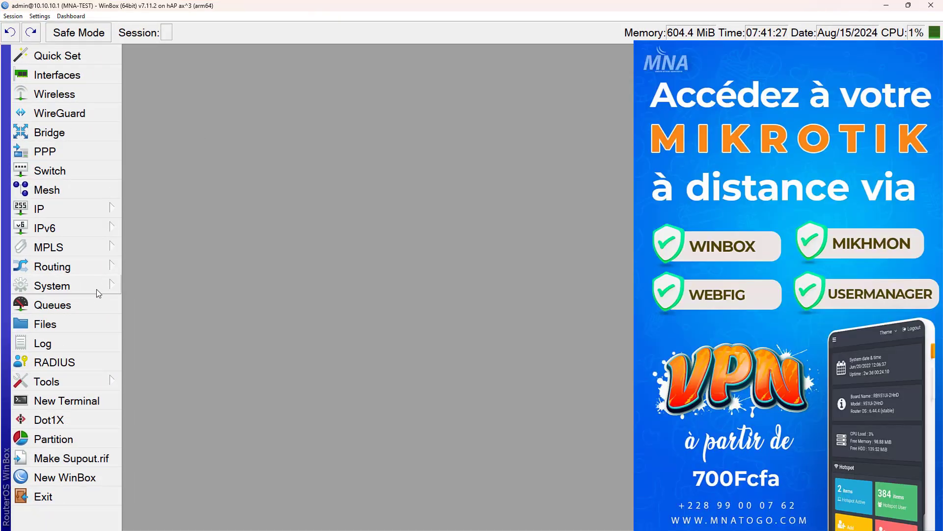
left_click(98, 286)
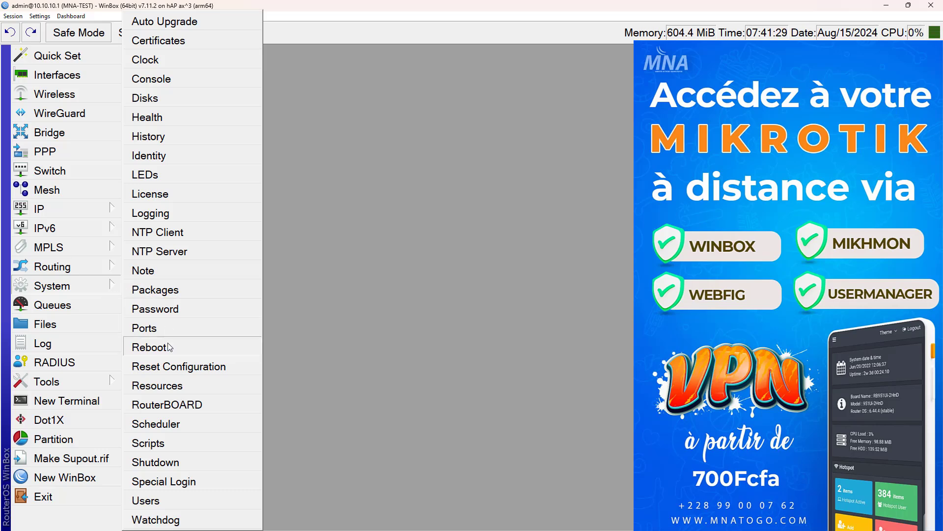
left_click(163, 386)
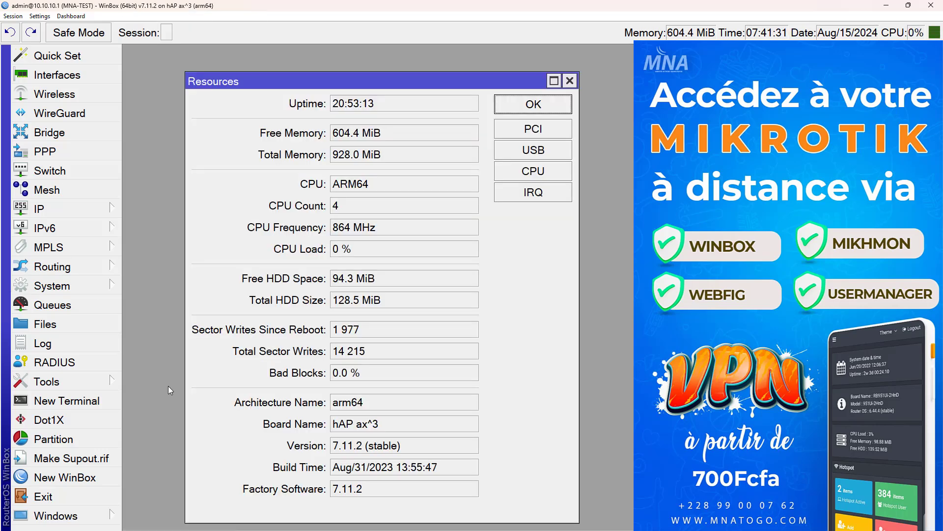
mouse_move(362, 78)
left_mouse_down()
mouse_move(369, 38)
mouse_move(363, 60)
left_mouse_up()
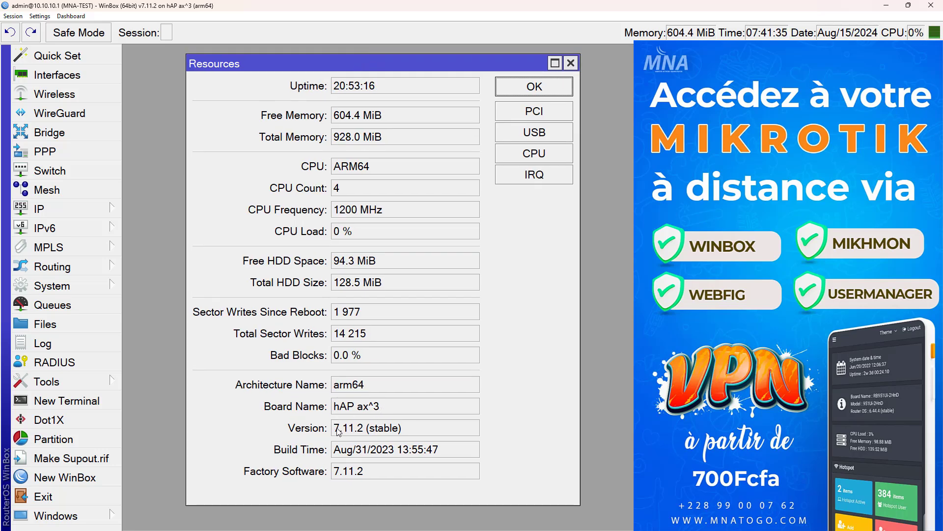
Step: Highlight the Version field to point out 7.11.2 (stable)
left_click_drag(334, 428, 237, 445)
left_click(418, 430)
left_click(363, 426)
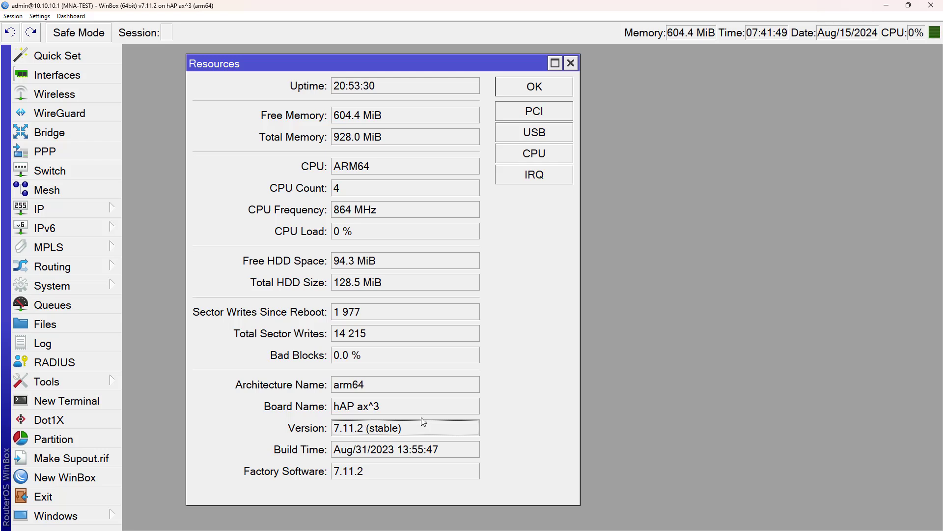
left_click_drag(408, 425, 354, 427)
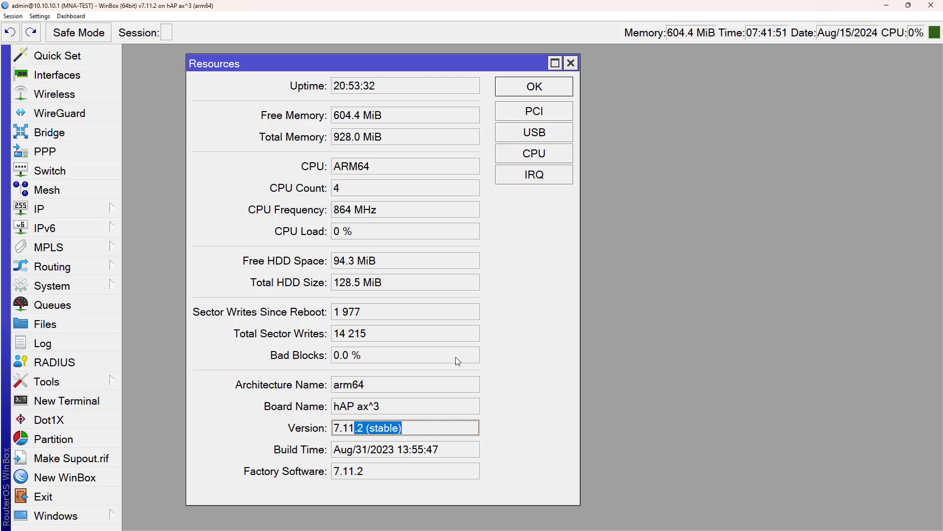
left_click(413, 425)
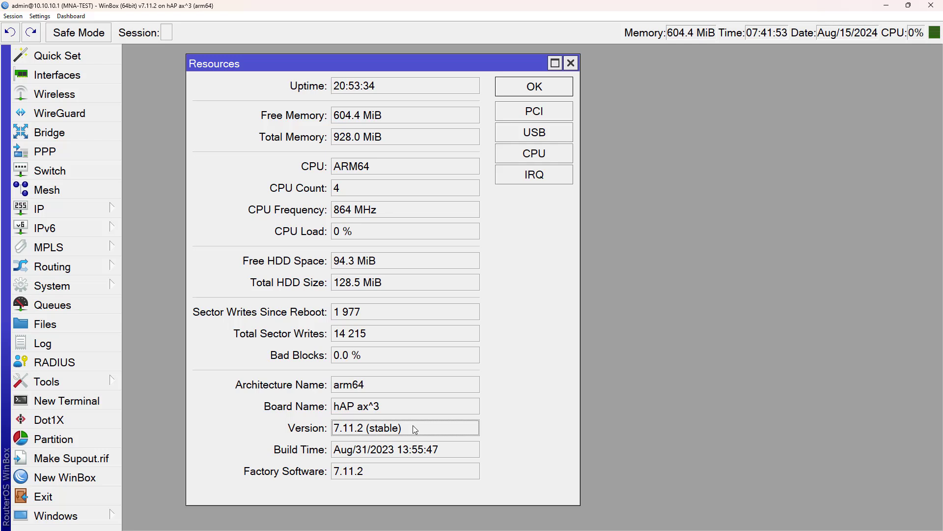
left_click_drag(407, 427, 314, 425)
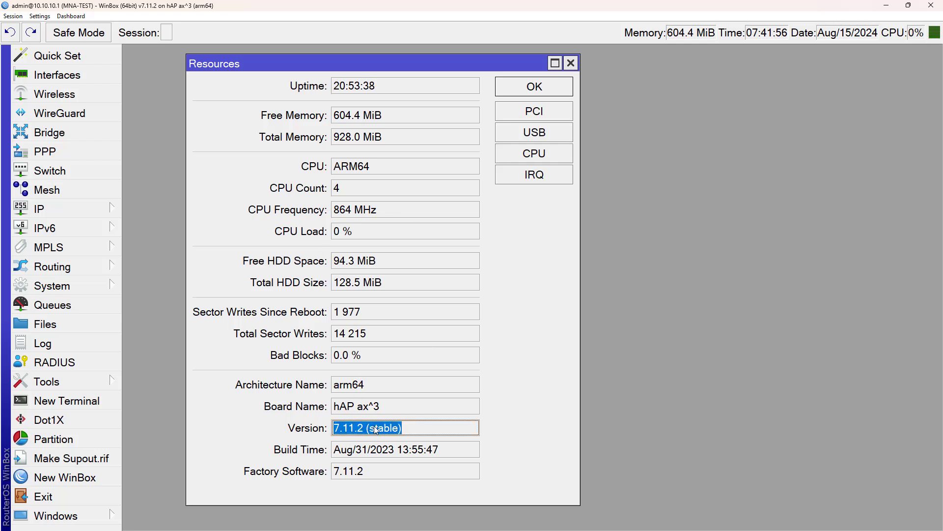
left_click(397, 428)
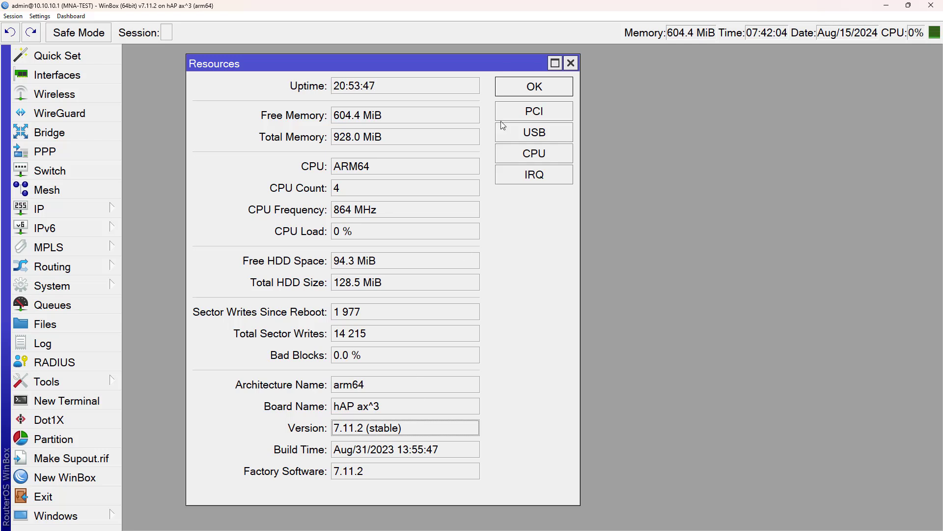
double_click(404, 432)
left_click(412, 433)
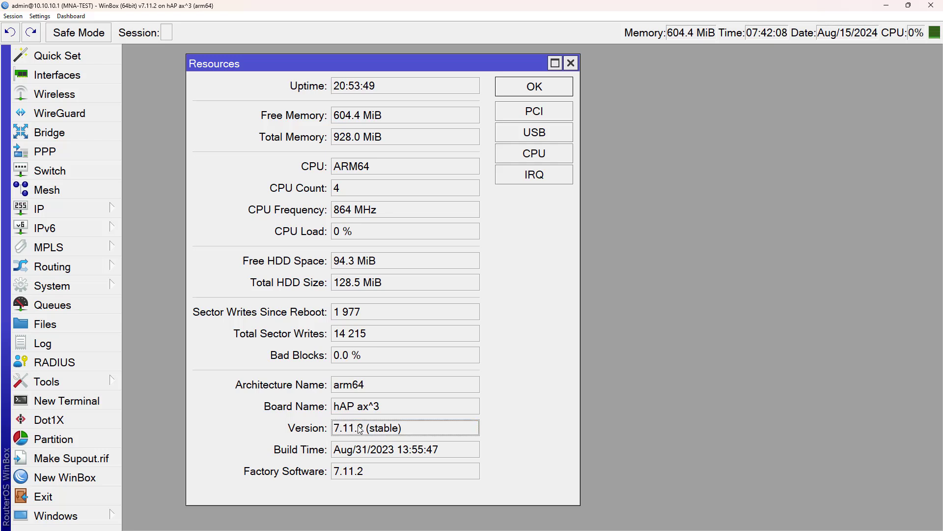
double_click(418, 435)
left_click(413, 434)
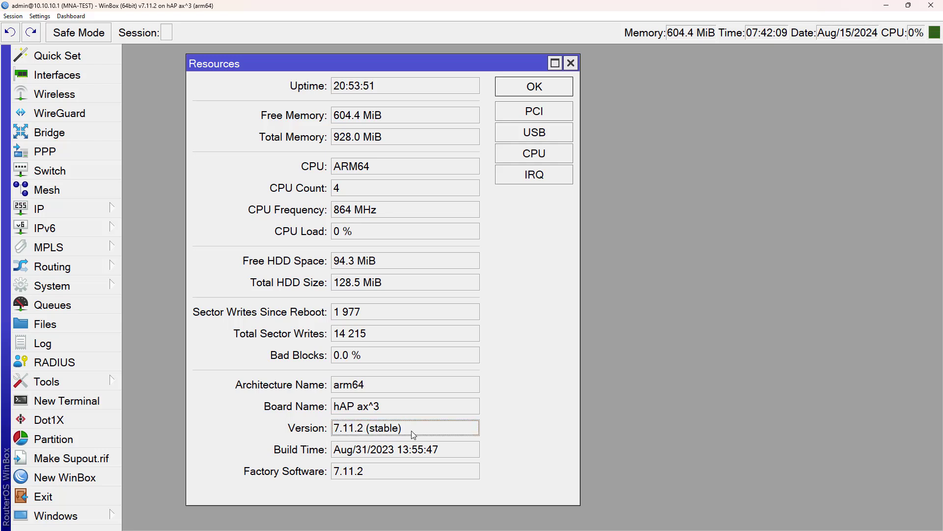
left_click(90, 284)
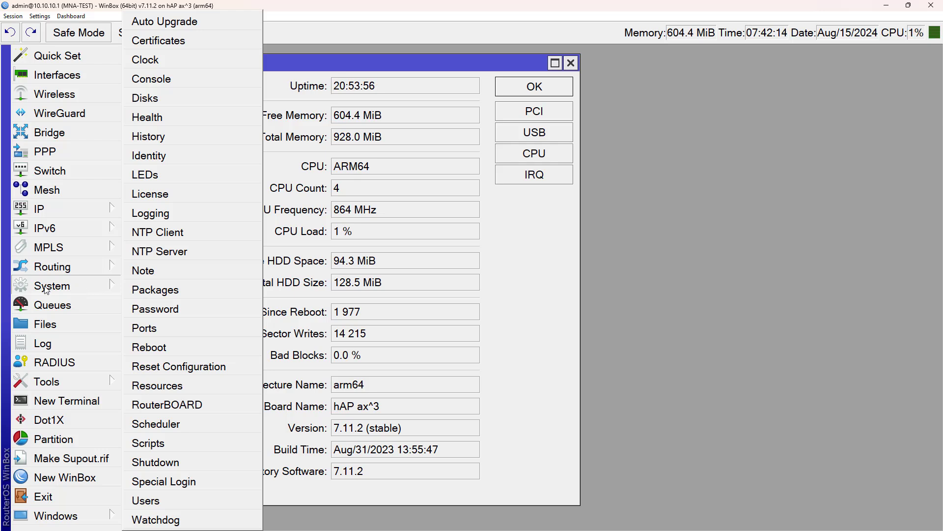
Step: Check the NTP Client is synchronized with time.google.com, then close it and Resources
left_click(179, 234)
left_click_drag(651, 189, 523, 171)
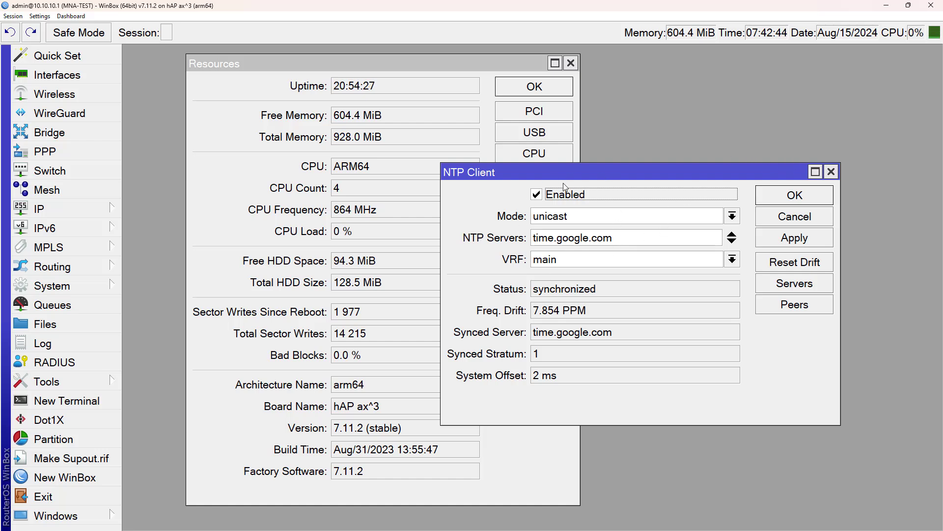
left_click(831, 172)
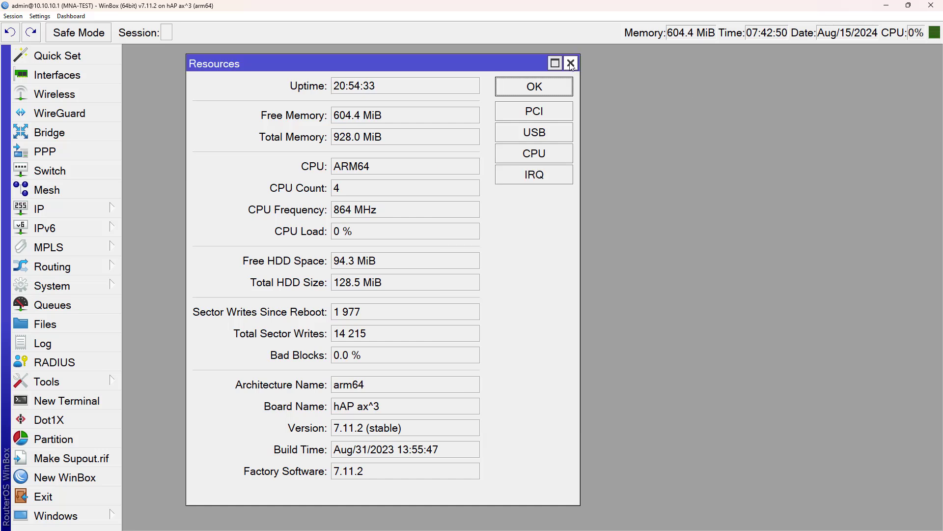
left_click(570, 63)
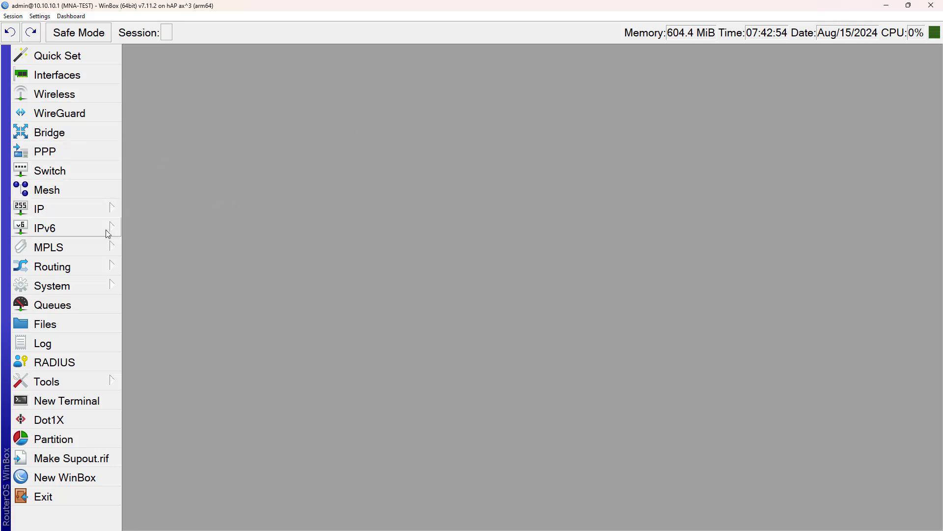
left_click(107, 209)
left_click(171, 198)
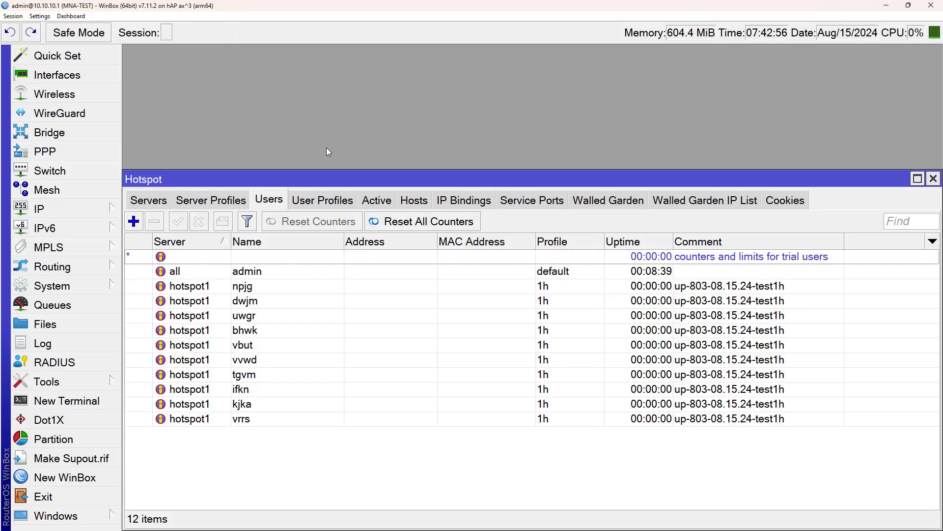
left_click(157, 196)
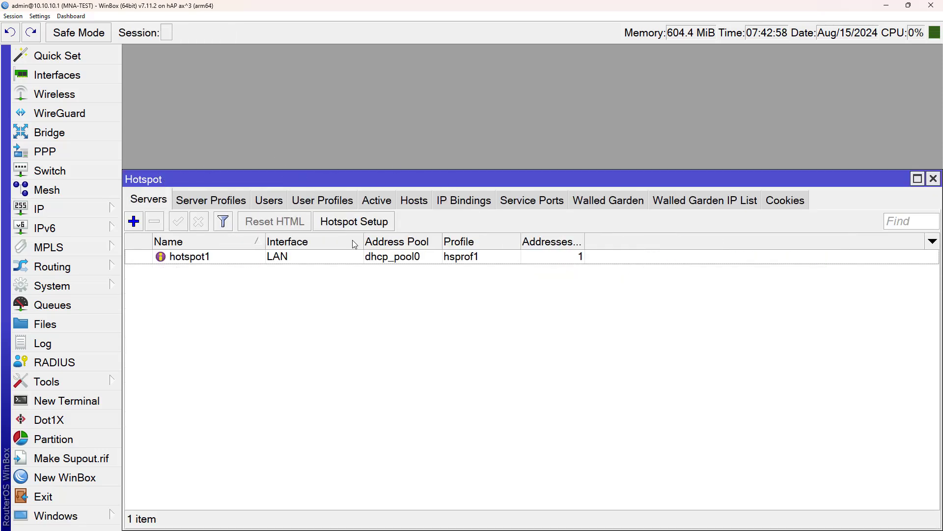
left_click(269, 201)
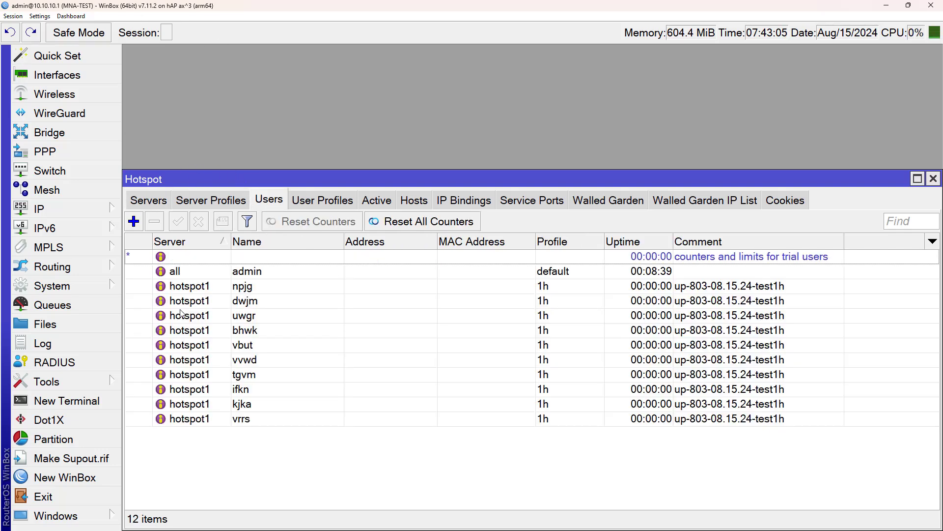
left_click(245, 330)
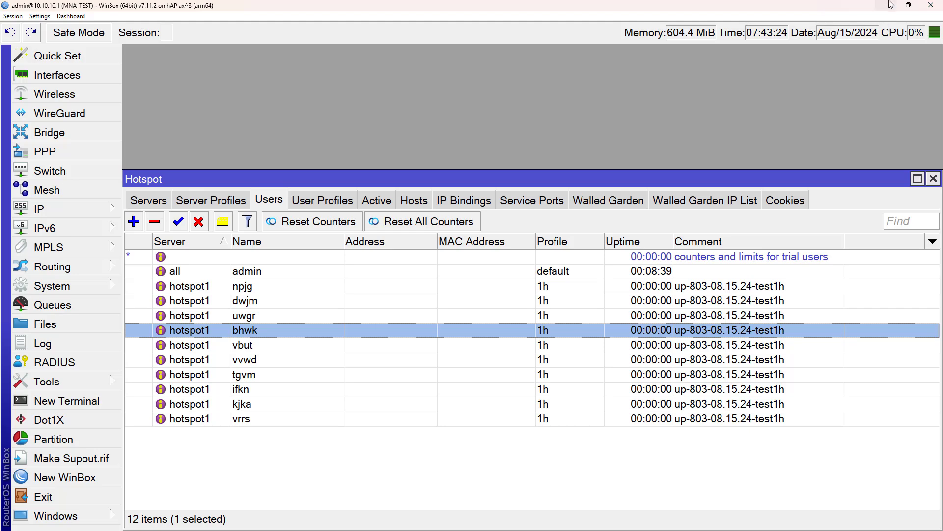
key("Escape")
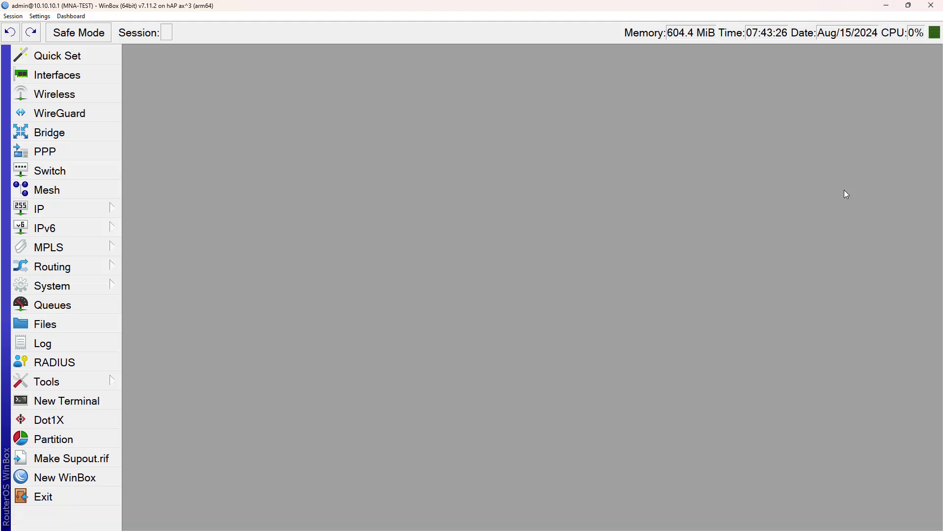
left_click(908, 6)
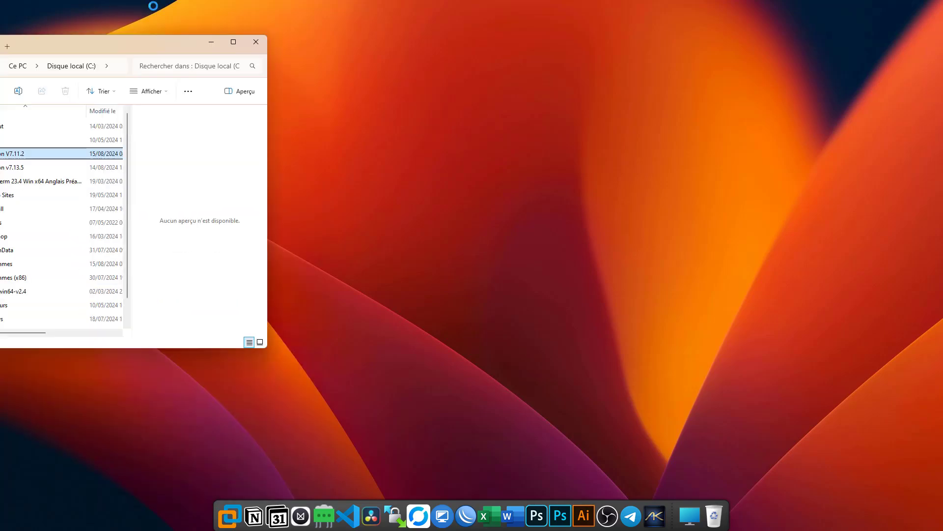
Step: Open important.txt in Mikhmon V7.11.2 and highlight the username, password and Telegram link lines
left_click_drag(193, 37, 457, 2)
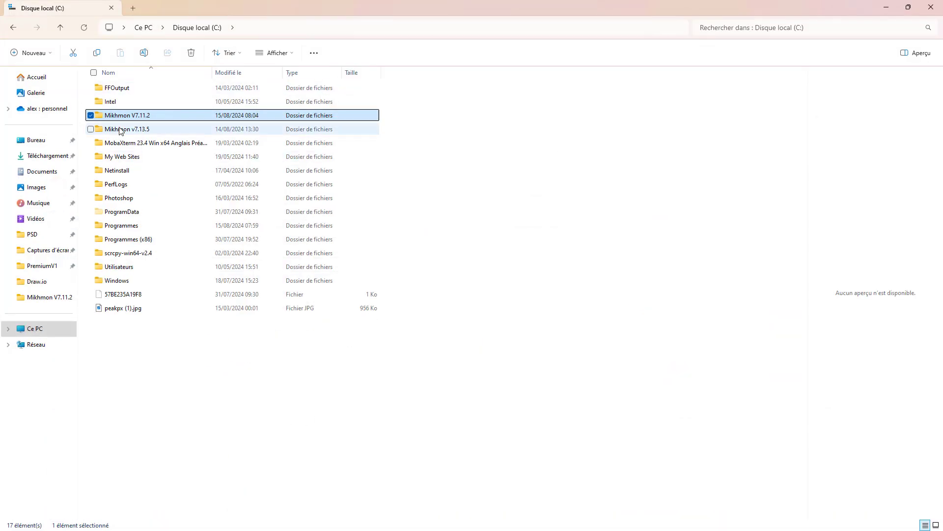
double_click(147, 118)
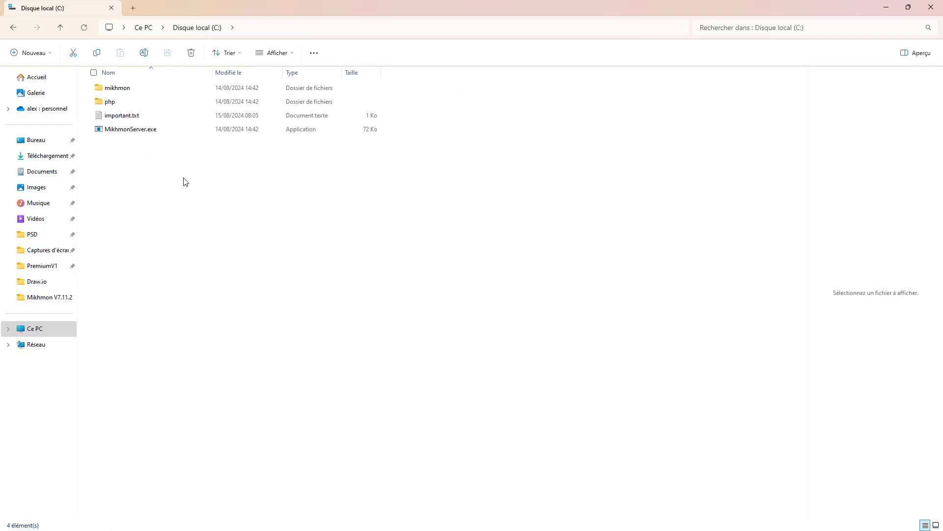
double_click(113, 120)
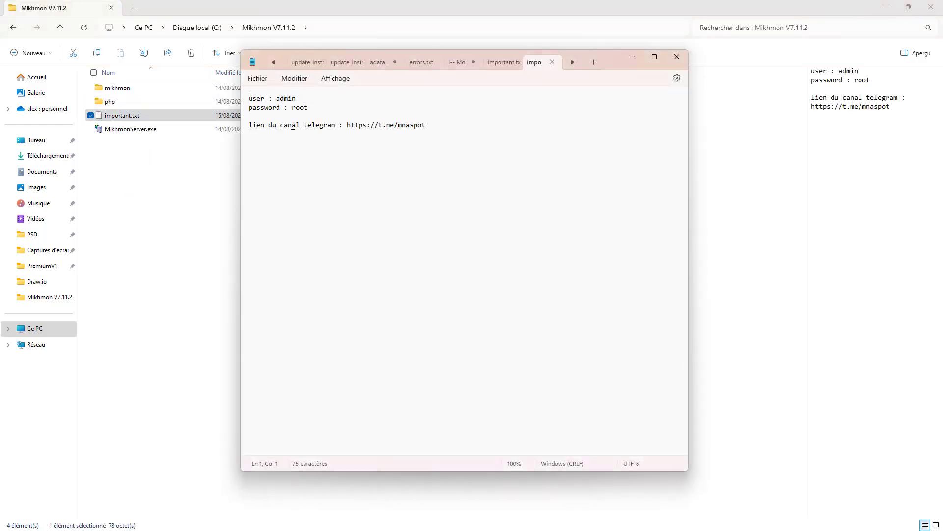
left_click_drag(312, 97, 250, 104)
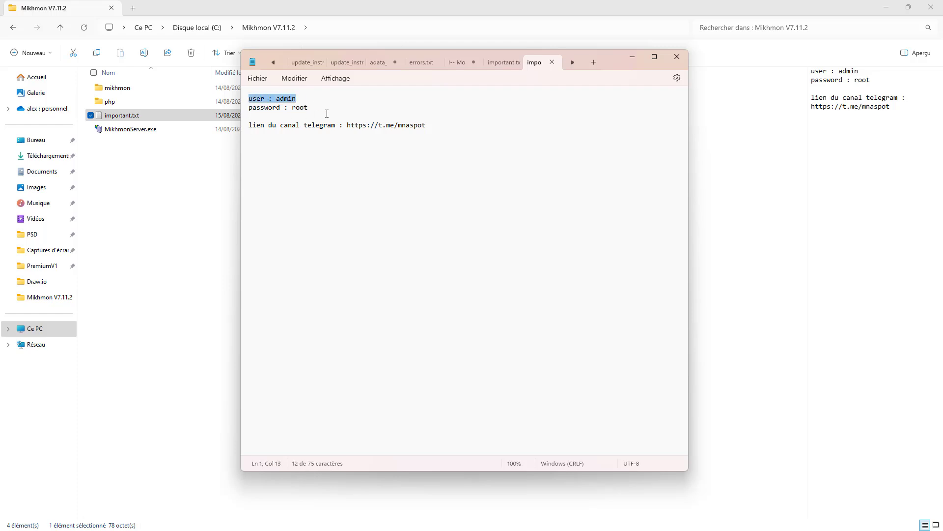
left_click_drag(310, 108, 250, 124)
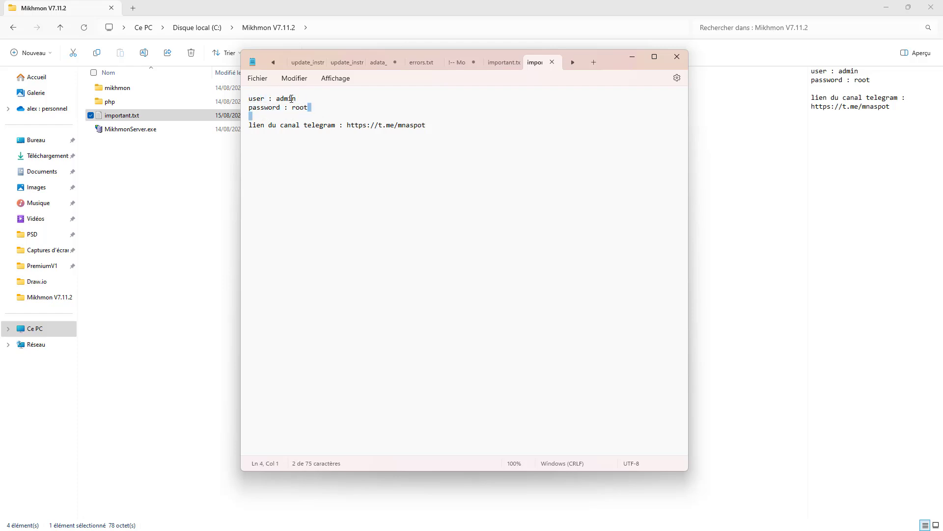
left_click(294, 98)
mouse_move(311, 108)
left_mouse_down()
mouse_move(293, 108)
mouse_move(324, 105)
left_mouse_up()
left_click_drag(444, 128, 113, 156)
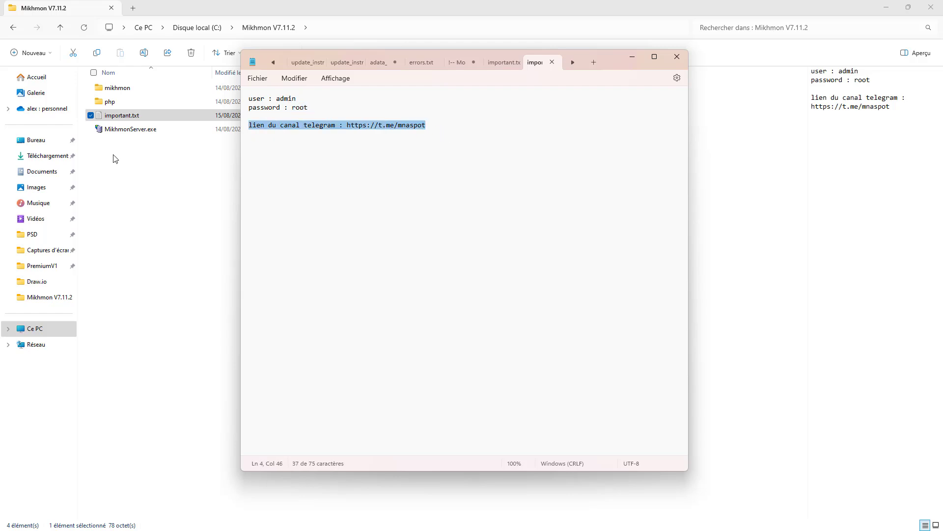
left_click(436, 154)
Step: Close the notes and launch MikhmonServer.exe
left_click(682, 61)
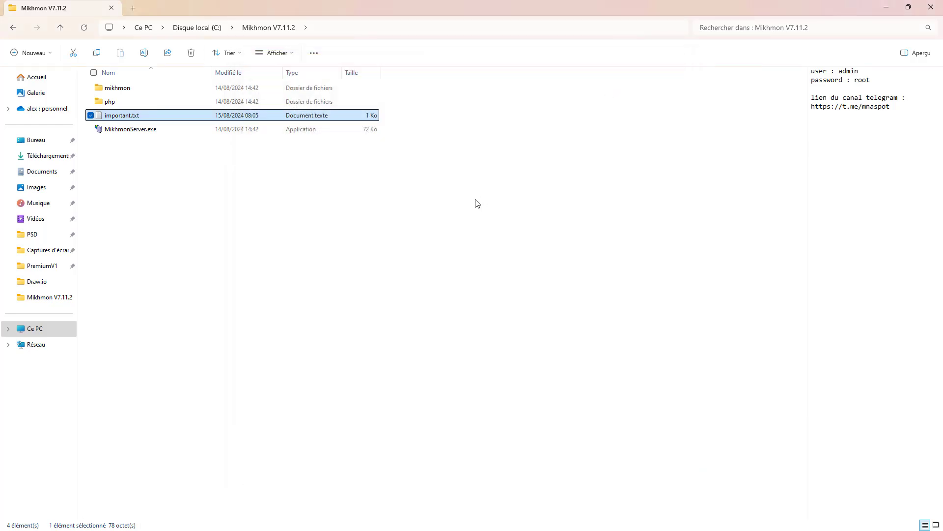
left_click(118, 130)
double_click(117, 131)
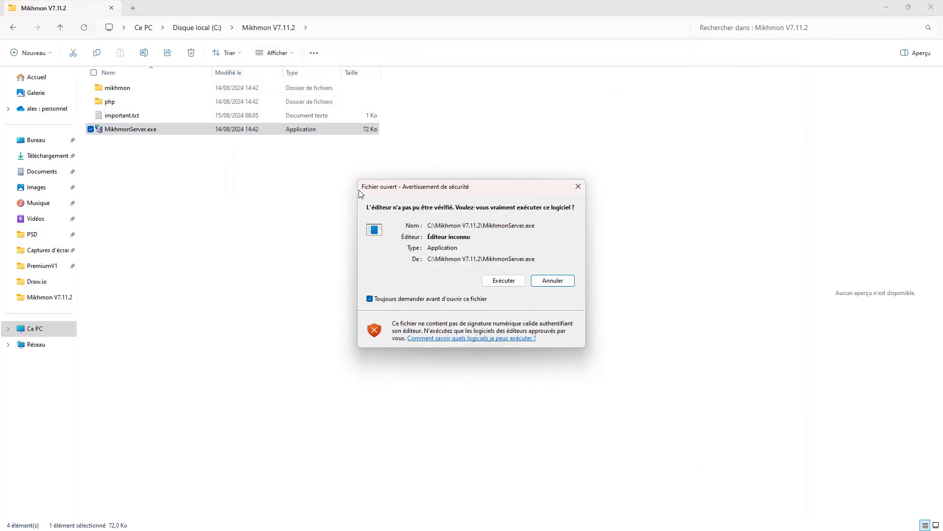
Step: Allow MikhmonServer.exe to run and open Mikhmon from the server on port 8010
left_click(496, 279)
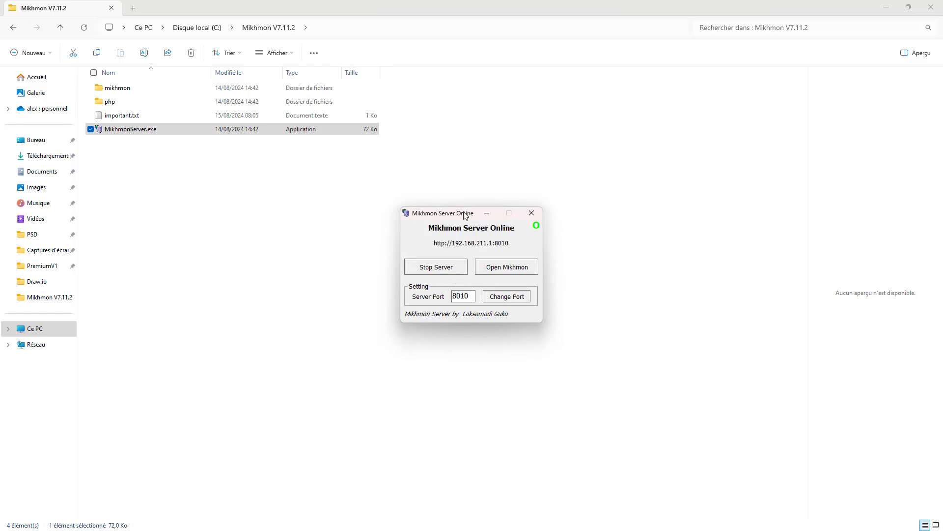
left_click_drag(464, 213, 427, 209)
left_click(460, 264)
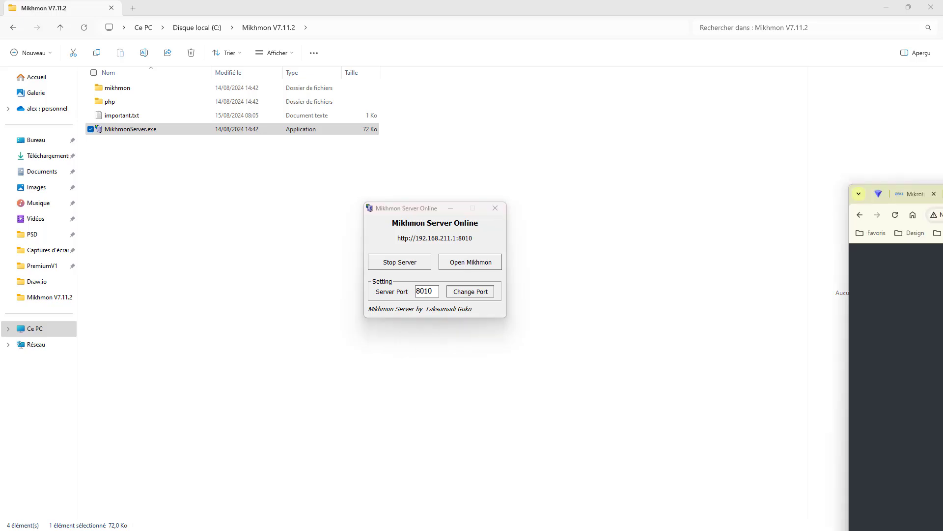
Step: Log into Mikhmon with the admin username and its password
type("a")
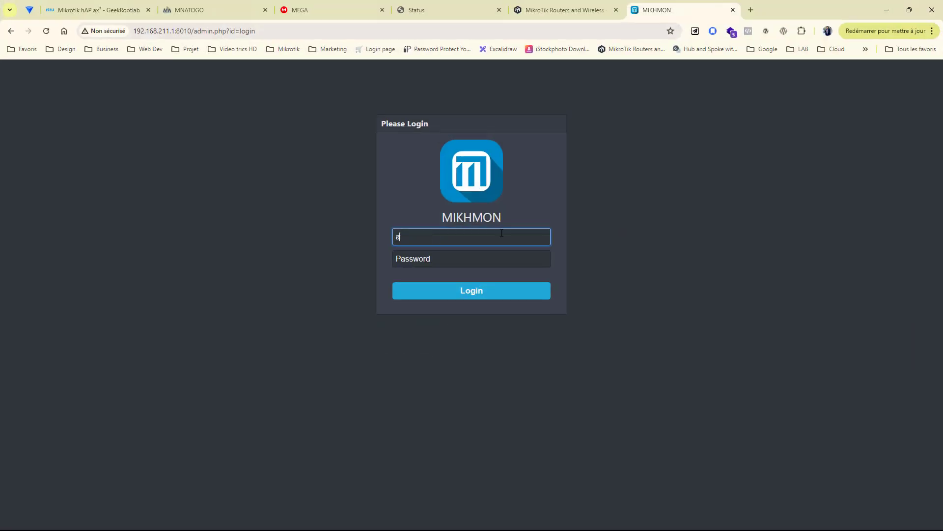
type("dmin")
key("Tab")
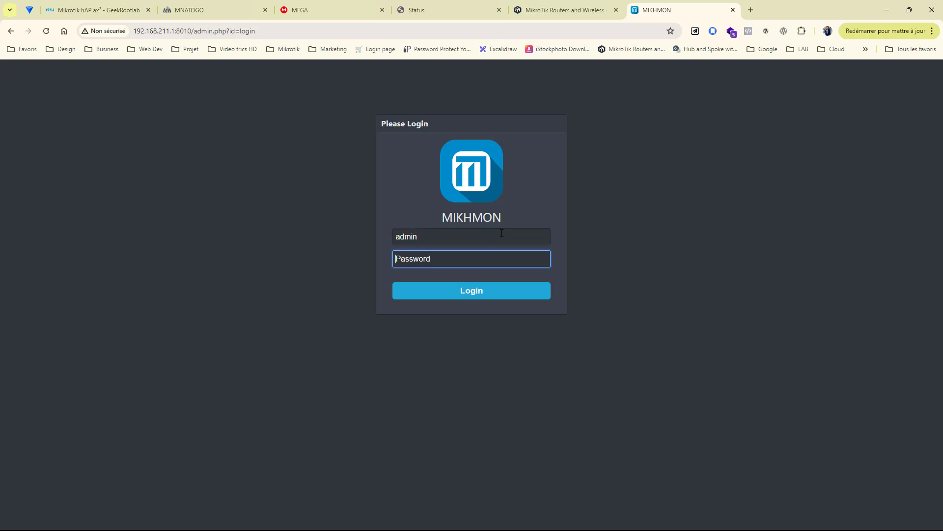
type("12")
left_click(467, 291)
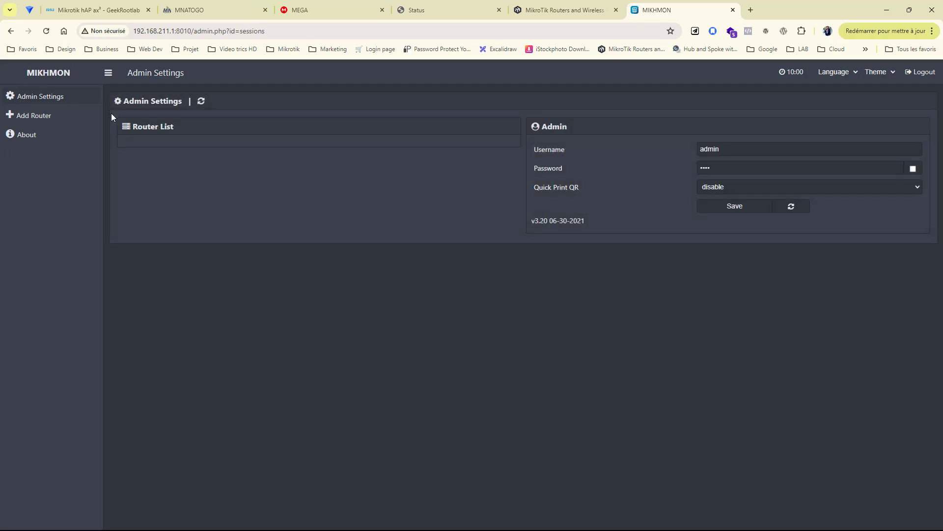
Step: Start a new router session named hotspot for 10.10.10.1 with the router's username and password
left_click(42, 118)
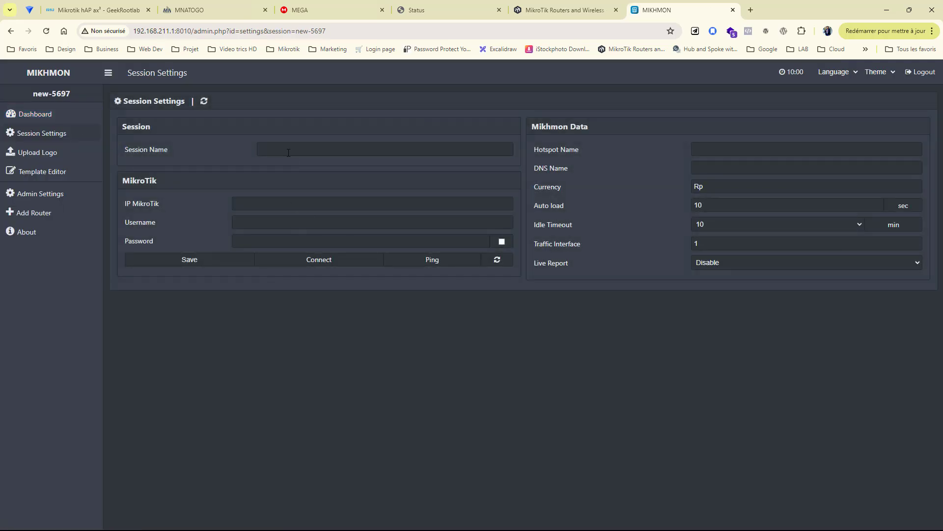
left_click(288, 153)
type("hotspot")
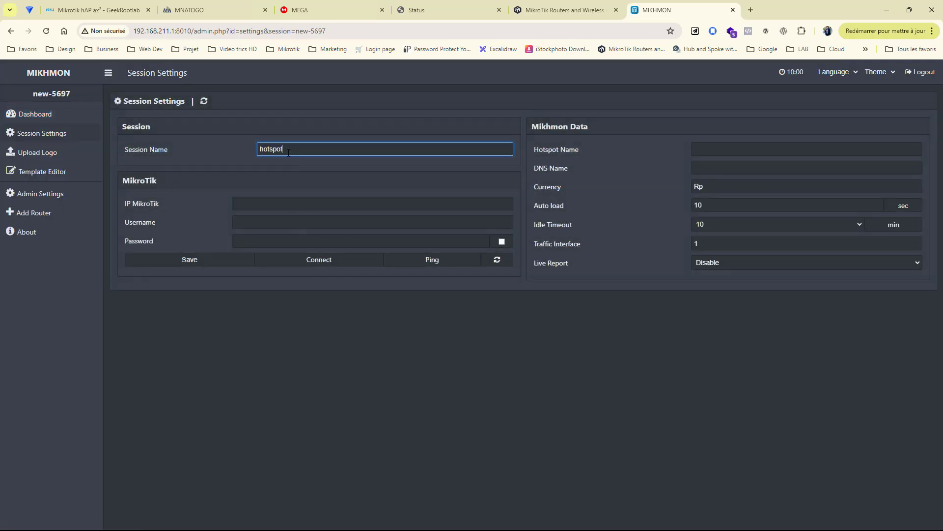
key("Tab")
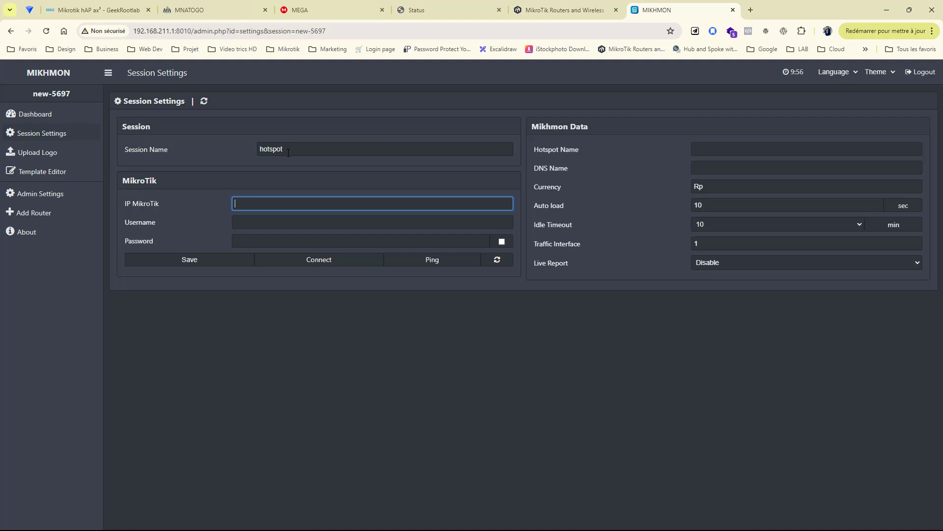
type("10.10.10.")
key("Tab")
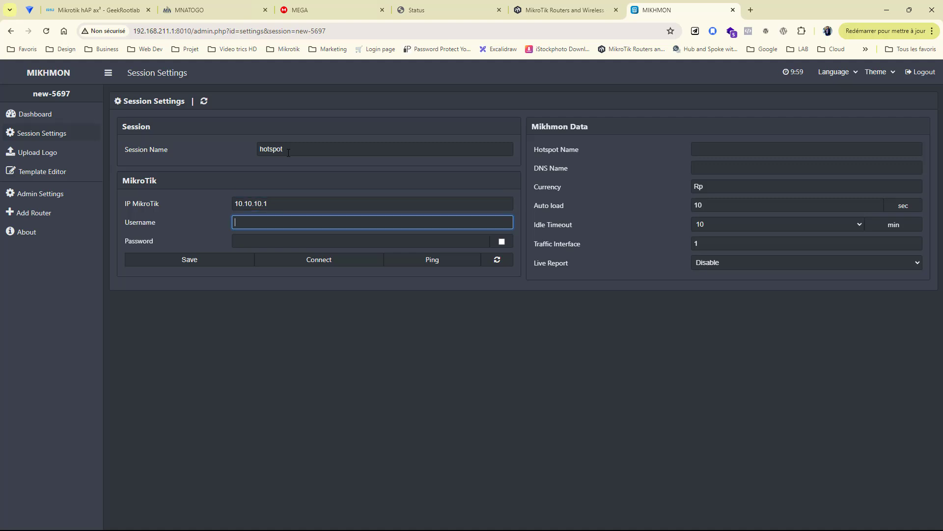
type("admin")
key("Tab")
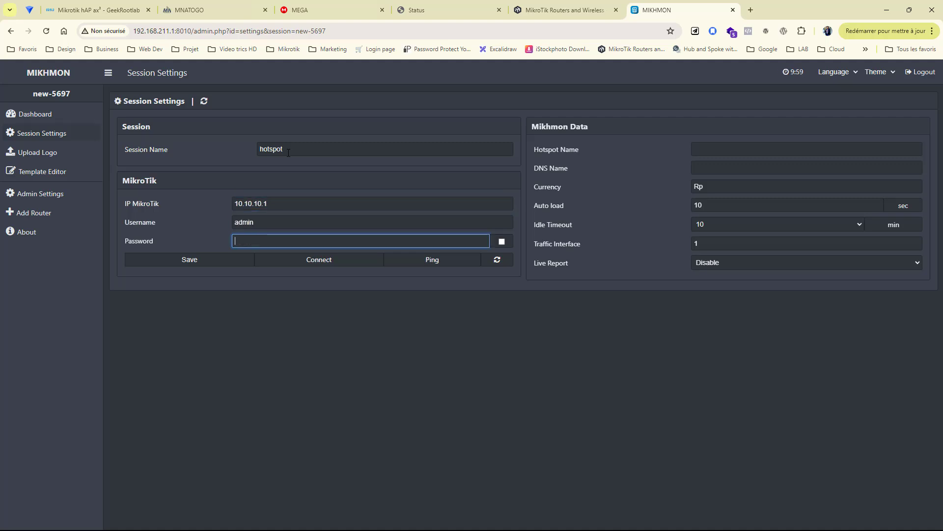
type("1234")
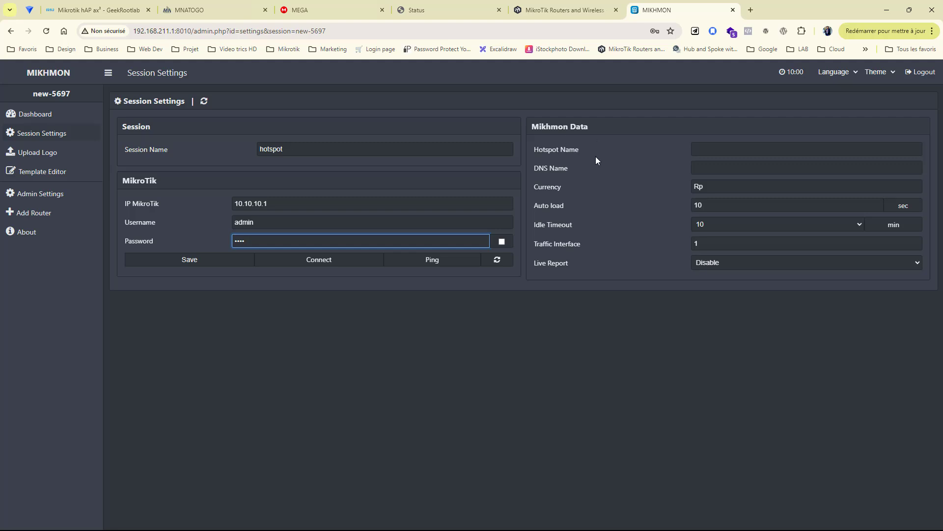
Step: Set hotspot name MNA, DNS mna.tg, currency fcfa, idle timeout disabled, live report enabled, and save
left_click(714, 151)
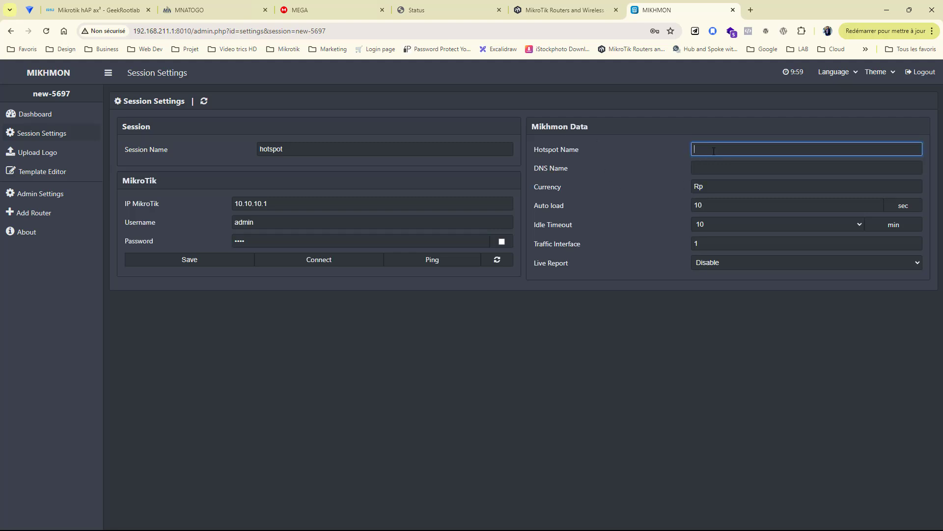
type("mna")
type("MNA")
key("Tab")
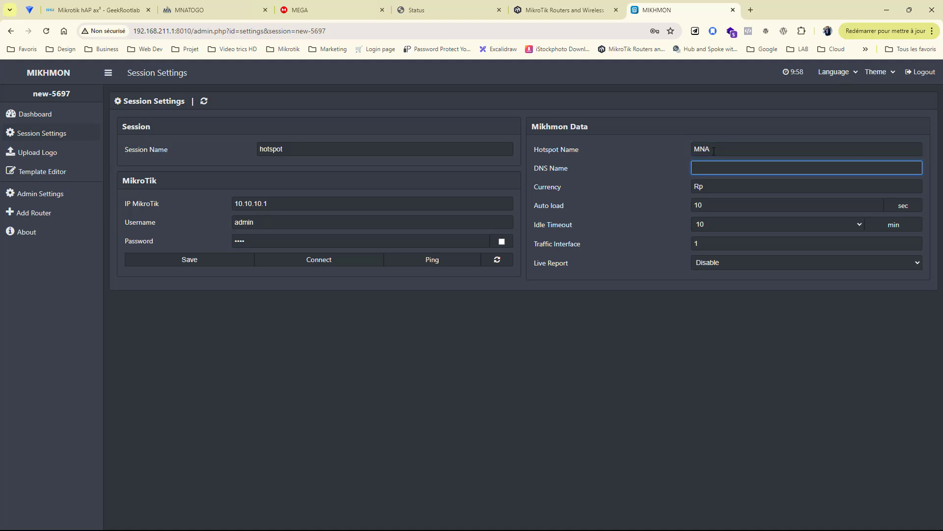
type("mna.tg")
left_click(656, 195)
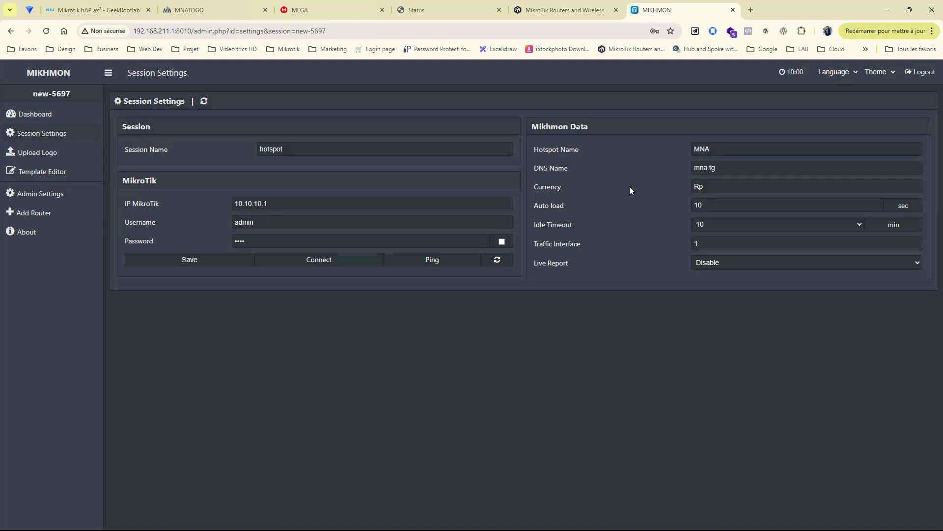
double_click(722, 190)
type("fcfa")
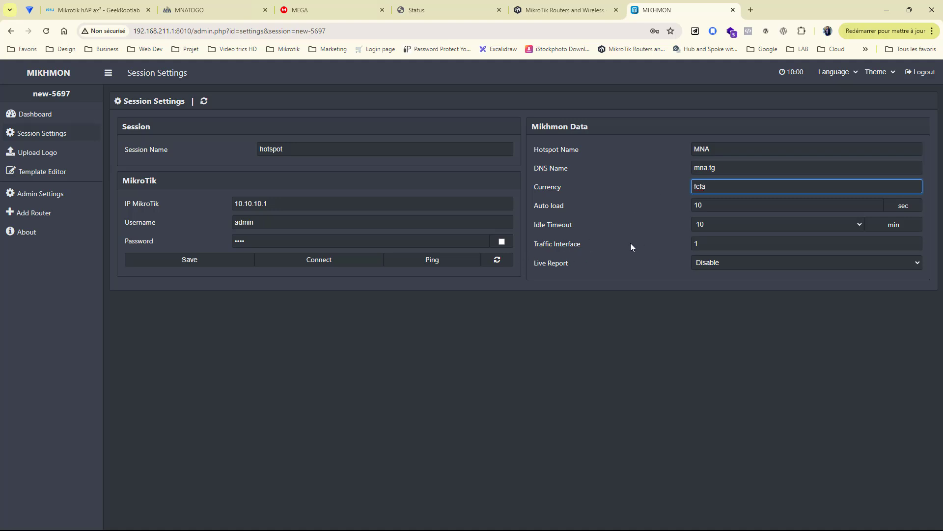
left_click(723, 224)
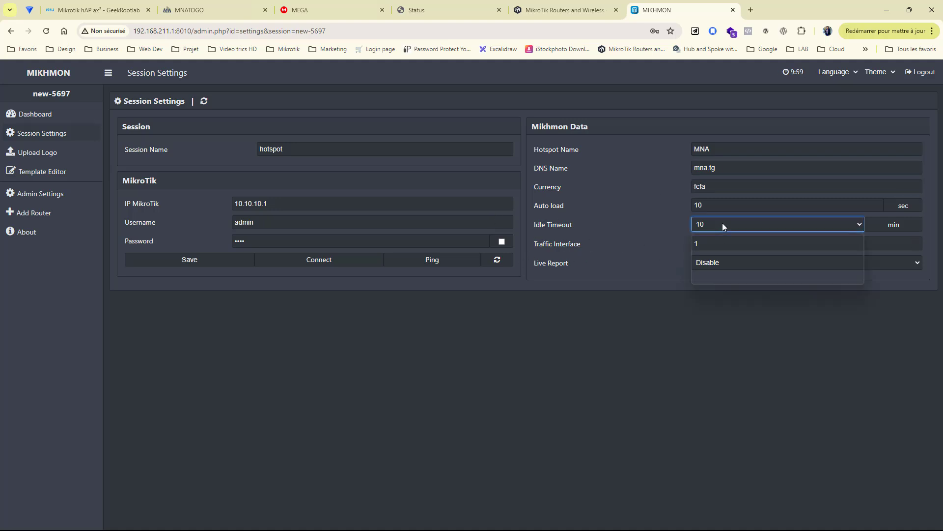
left_click(710, 280)
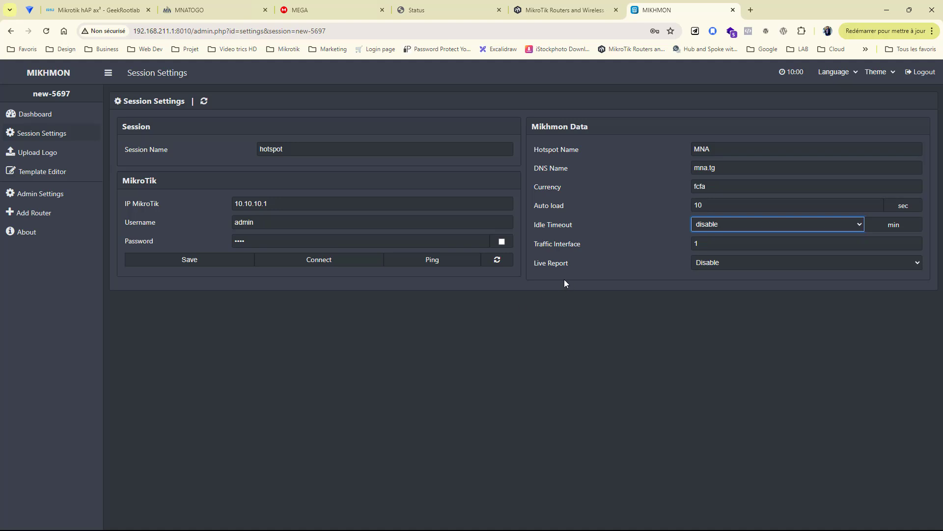
left_click(708, 264)
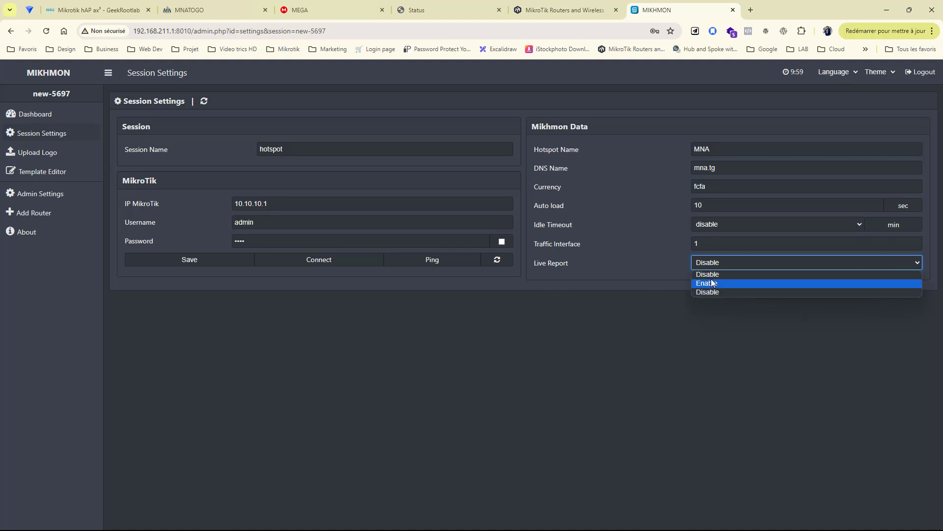
left_click(713, 284)
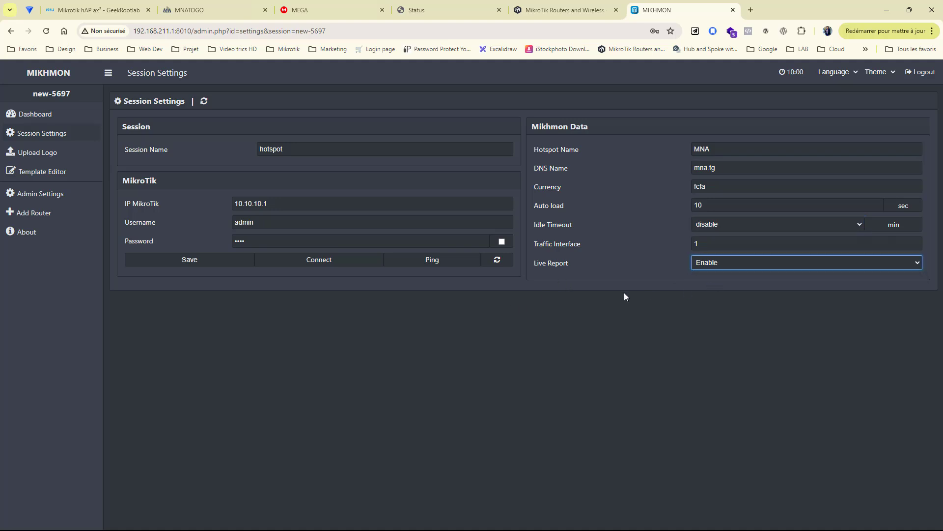
left_click(208, 260)
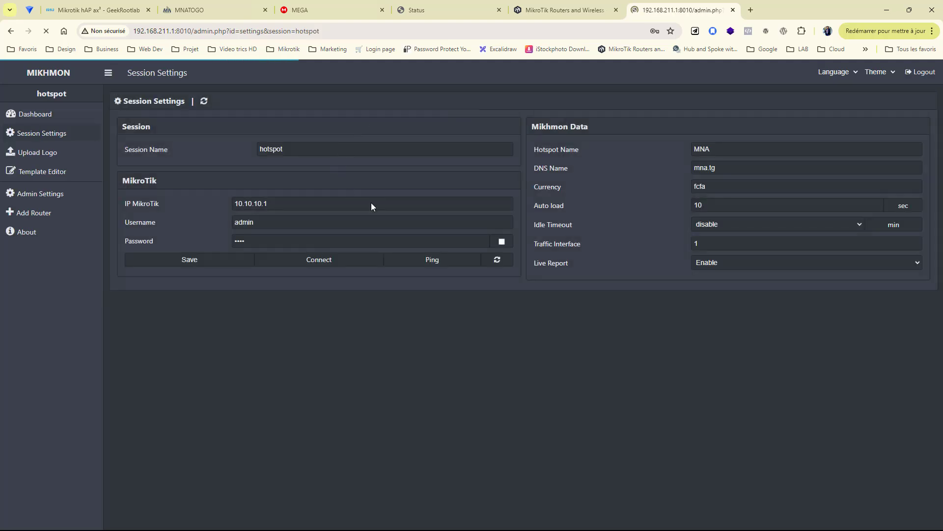
Step: Ping the router at 10.10.10.1:8728 and connect to load the MNA-TEST dashboard
left_click(443, 14)
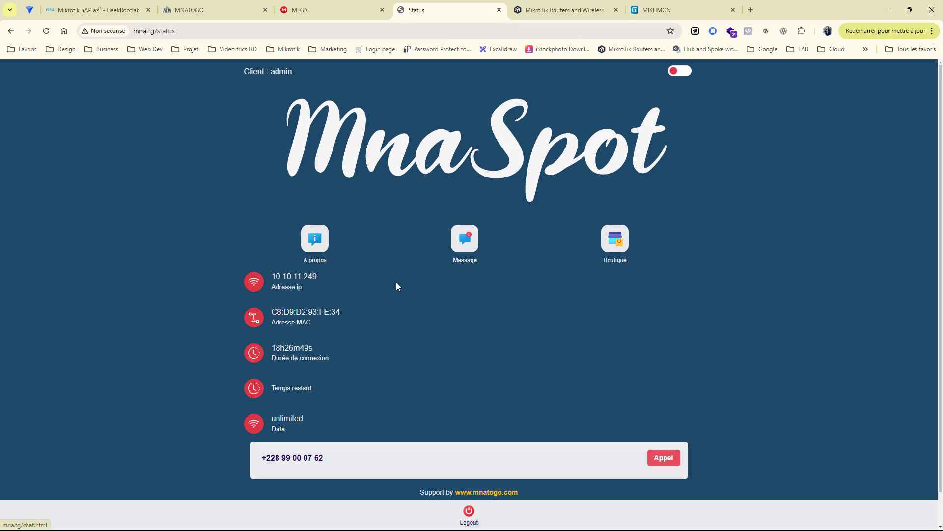
left_click(676, 14)
left_click(438, 255)
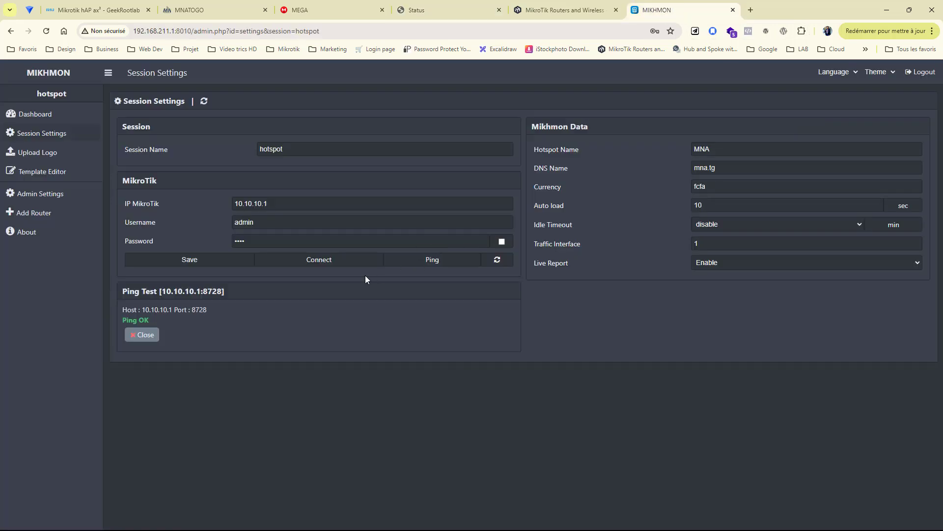
left_click(347, 265)
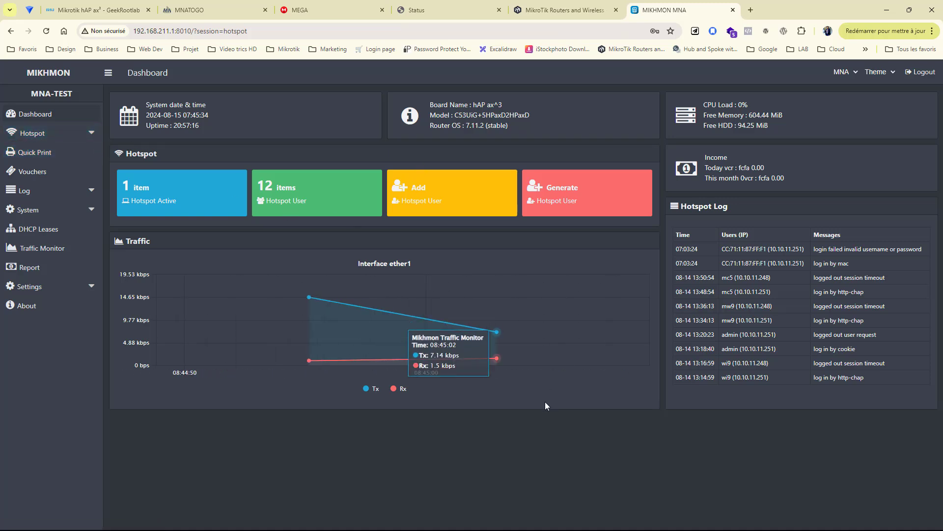
Step: Bring WinBox to full screen and open the IP > Hotspot Users list
left_click(906, 10)
left_click(885, 13)
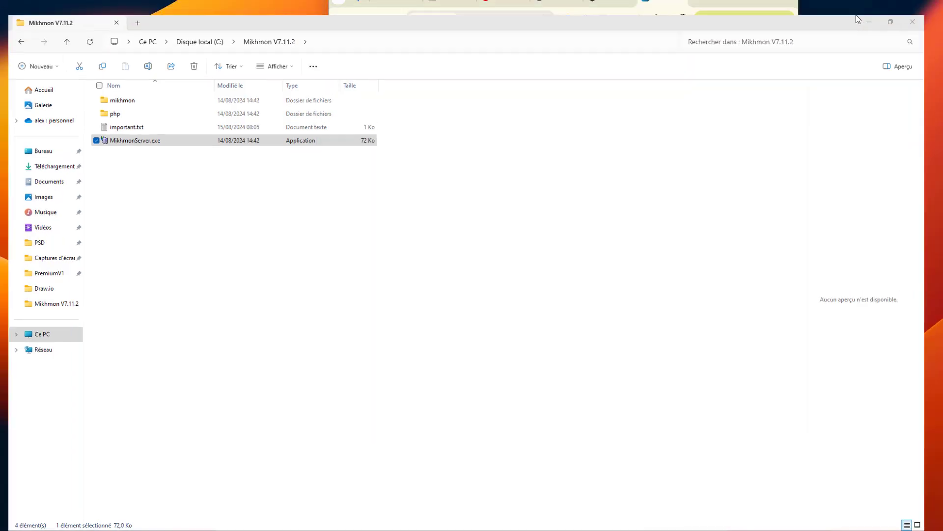
key("alt+Tab")
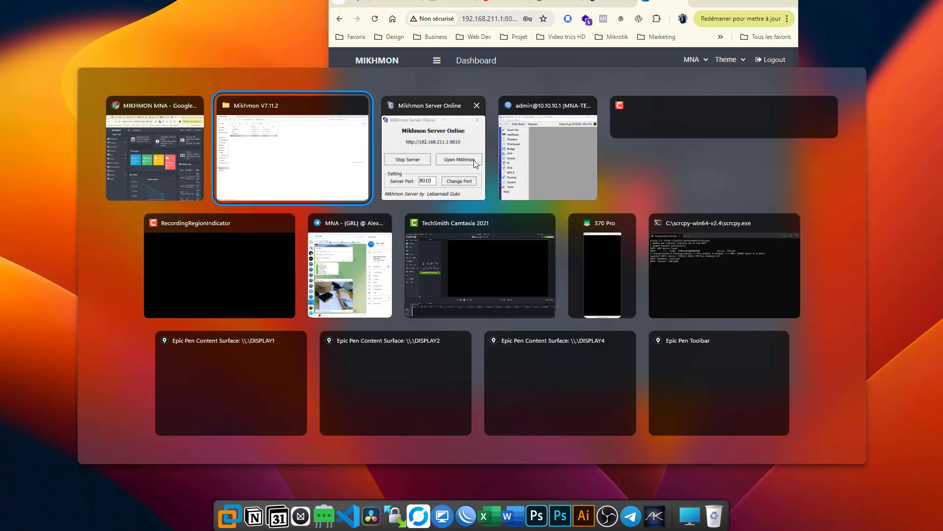
left_click(540, 155)
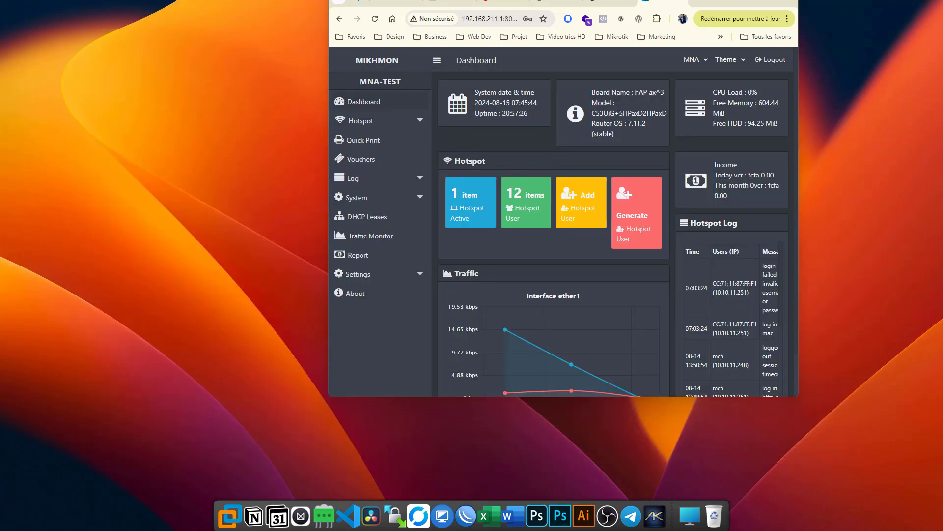
left_click_drag(942, 121, 391, 137)
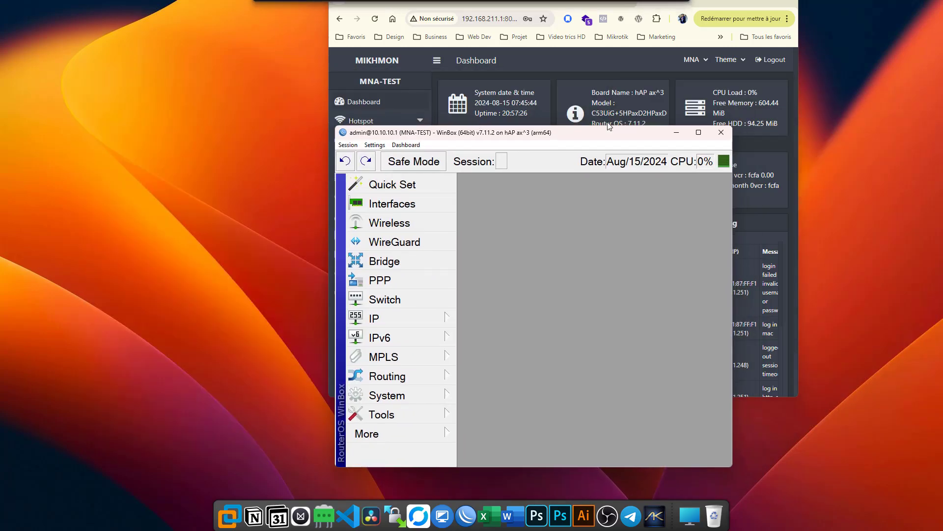
left_click(698, 132)
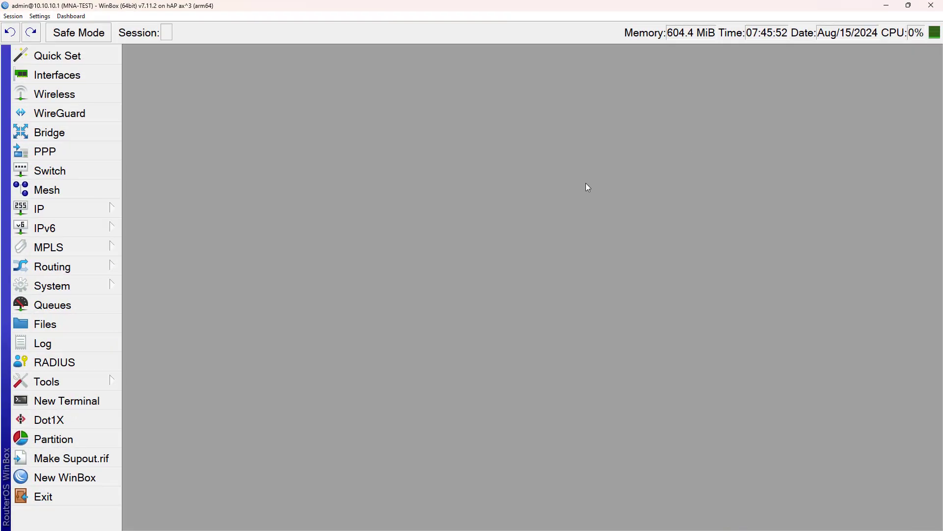
left_click(65, 212)
left_click(189, 201)
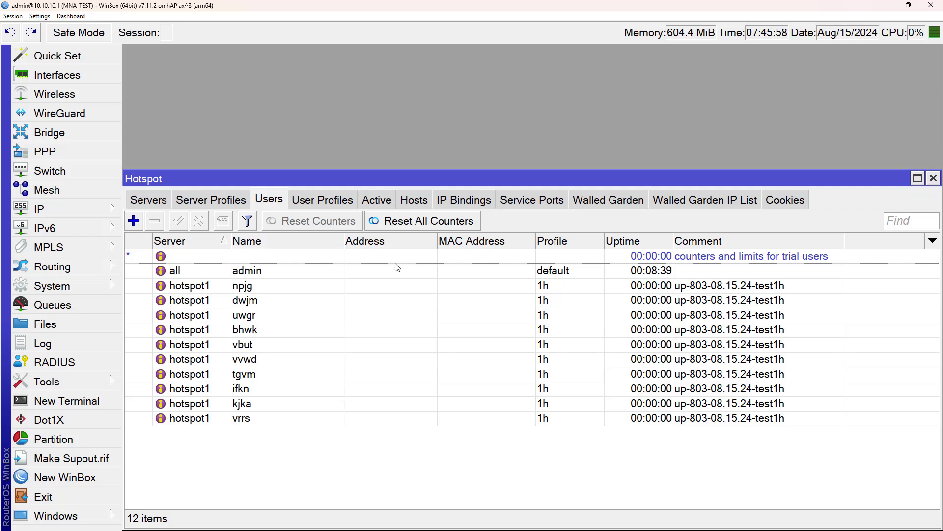
Step: Select users npjg through vrrs and remove all ten 1h test users
left_click(540, 287)
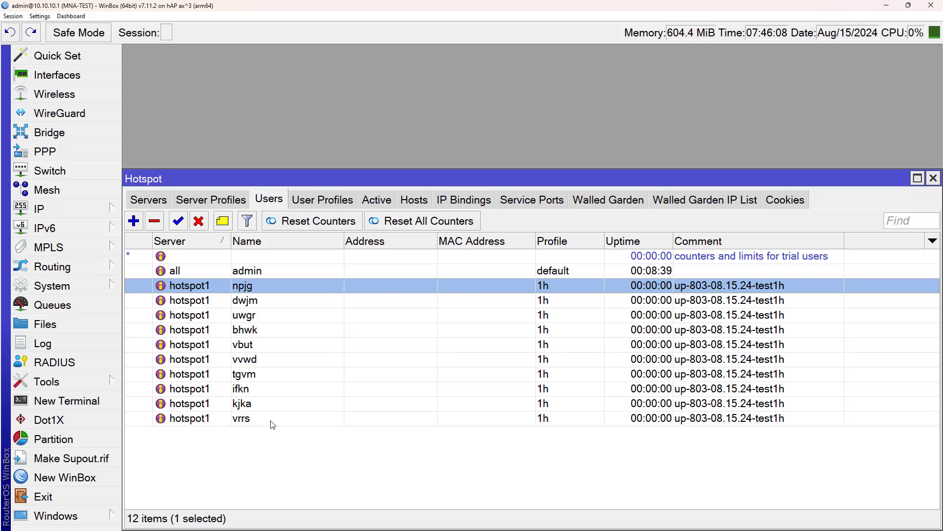
left_click(319, 403)
left_click(288, 286)
left_click(295, 424, "shift")
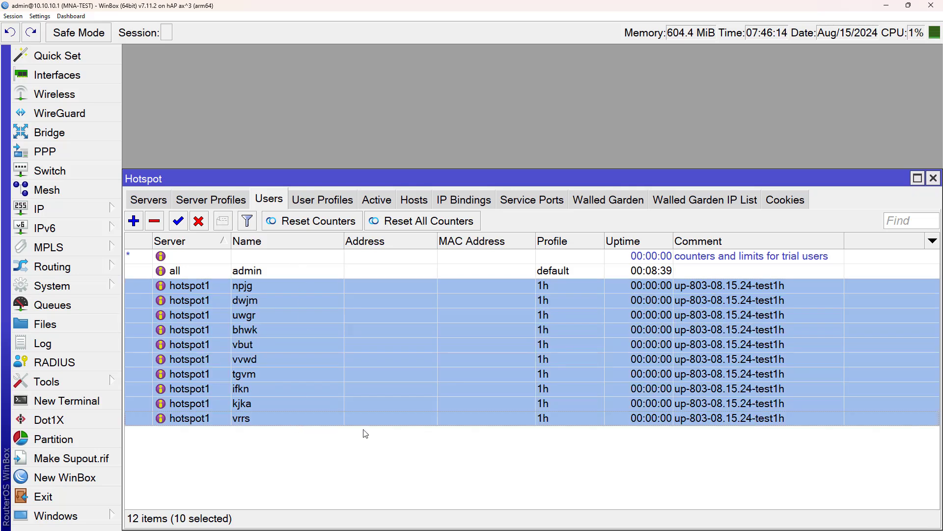
left_click(156, 222)
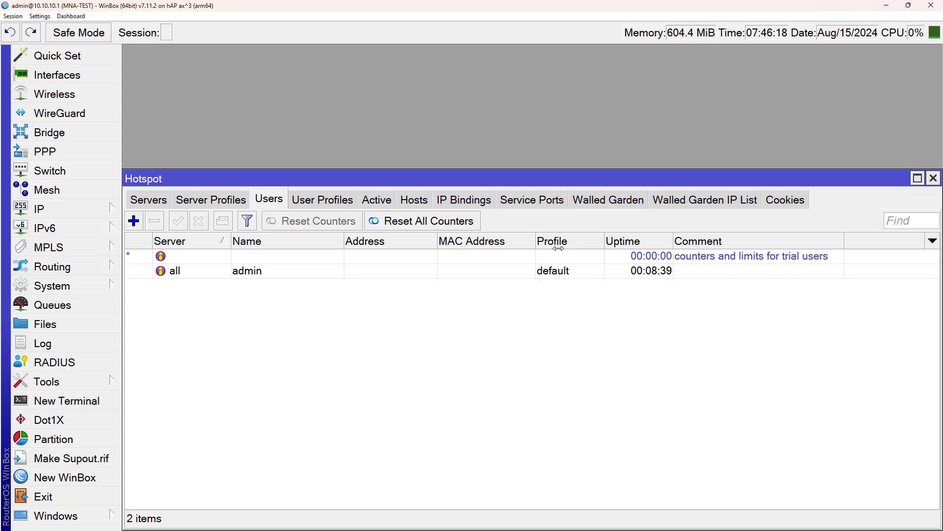
Step: Review the active admin session and the stored admin cookies, then close the Hotspot window
left_click(368, 202)
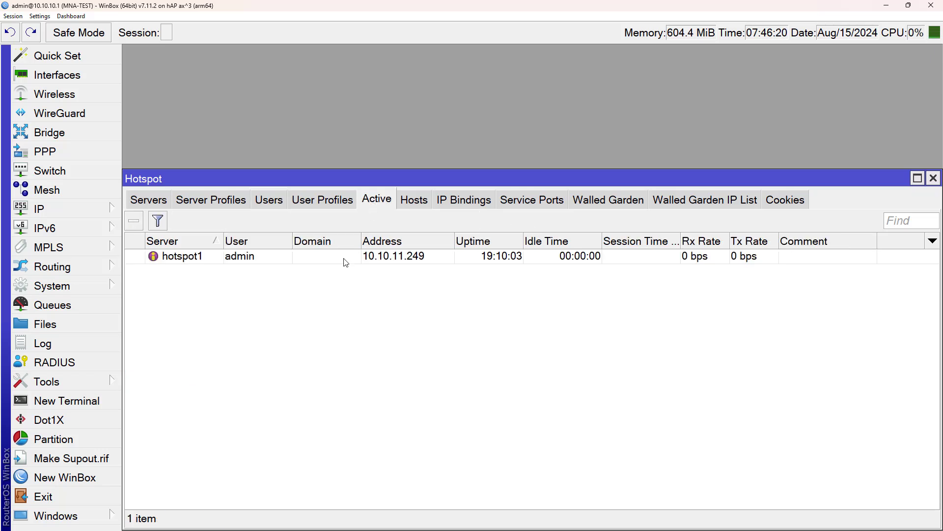
left_click(291, 261)
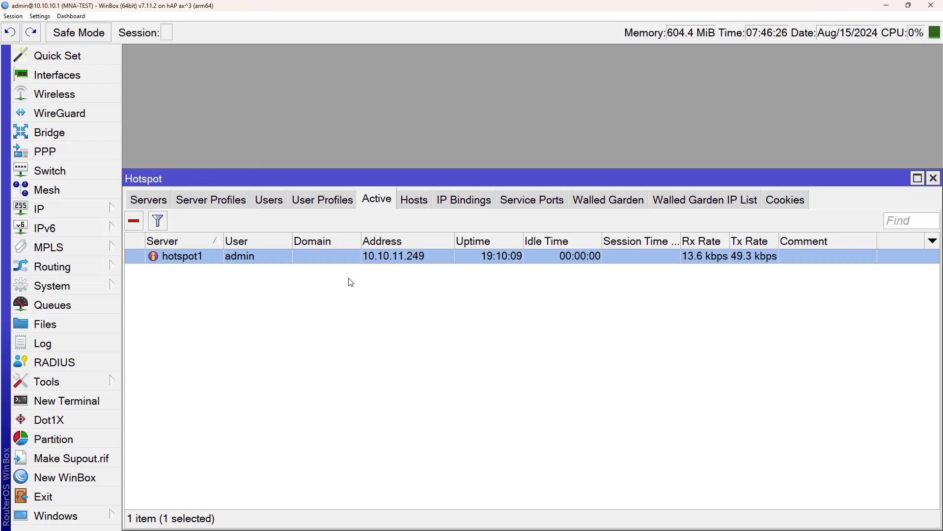
left_click(380, 285)
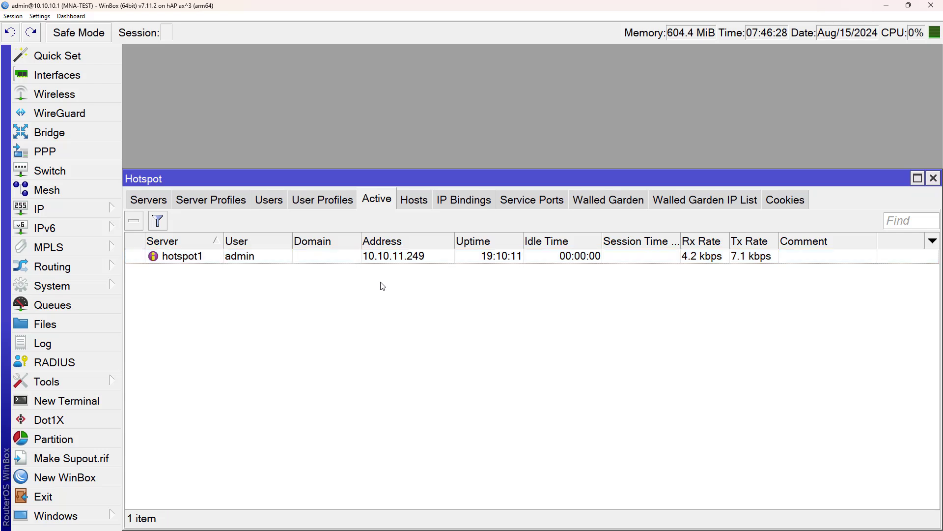
left_click(783, 206)
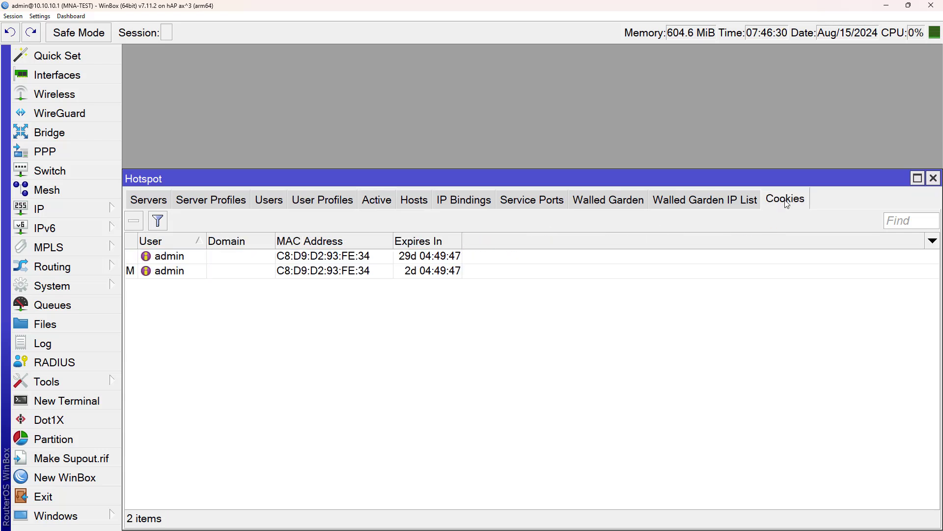
left_click(242, 268)
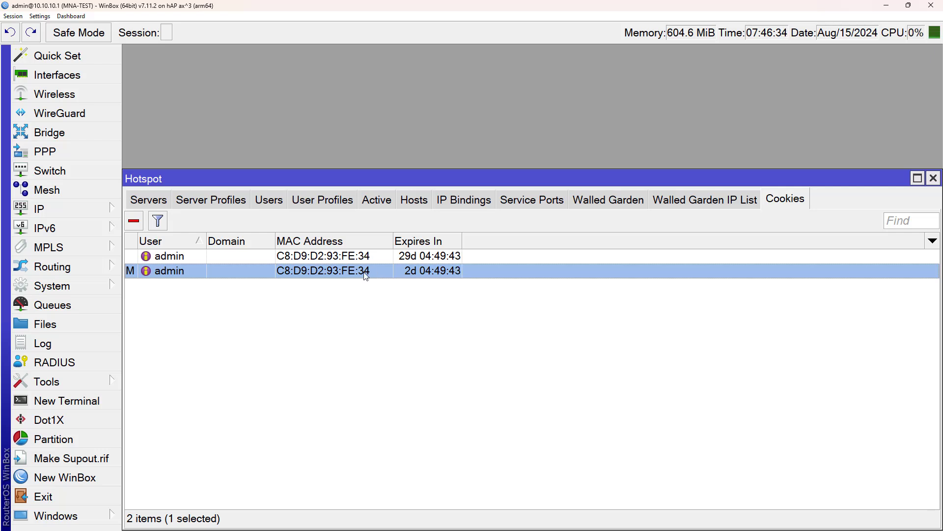
left_click(377, 201)
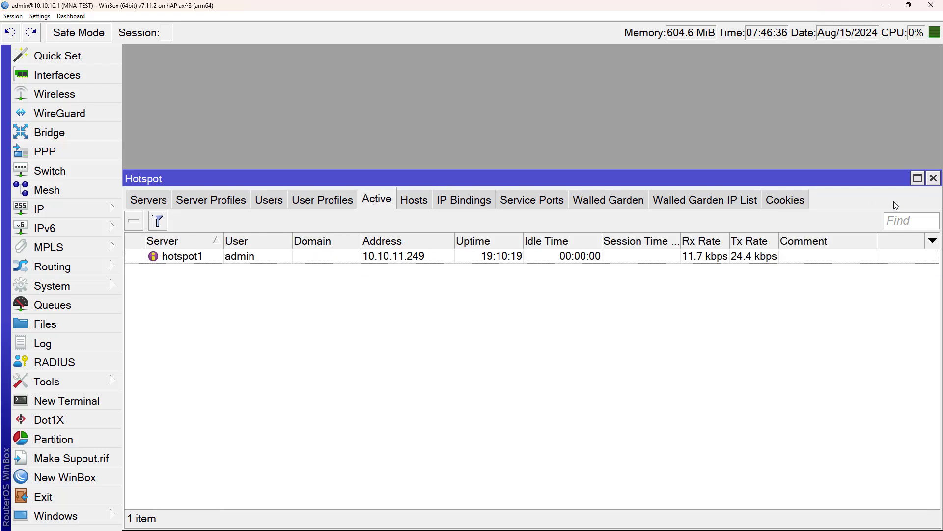
left_click(931, 180)
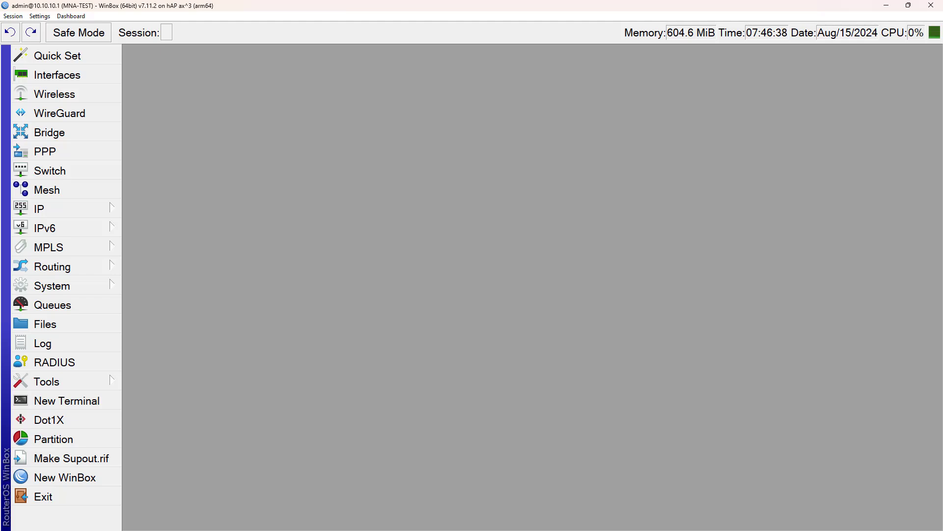
Step: Maximize the browser and open Mikhmon's Hotspot > User Profile > Profile List
left_click(886, 5)
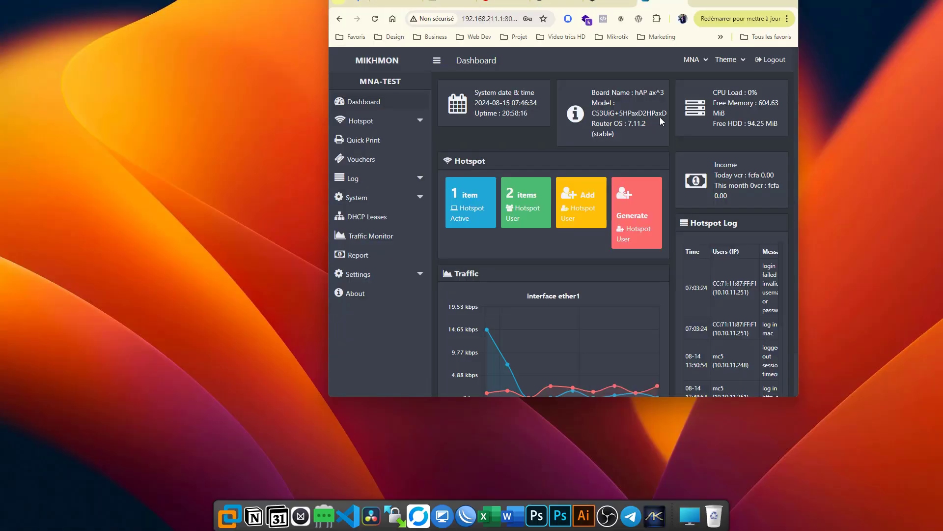
left_click_drag(732, 4, 723, 31)
double_click(763, 22)
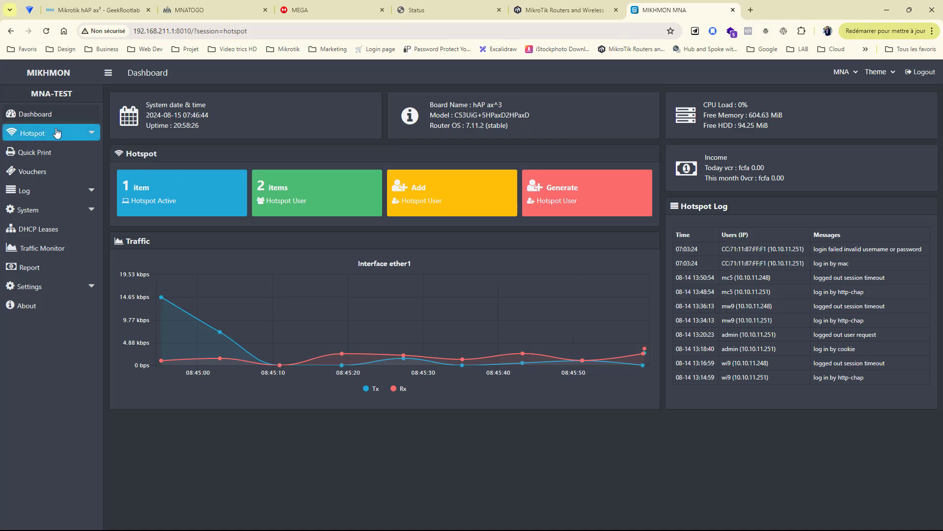
left_click(48, 134)
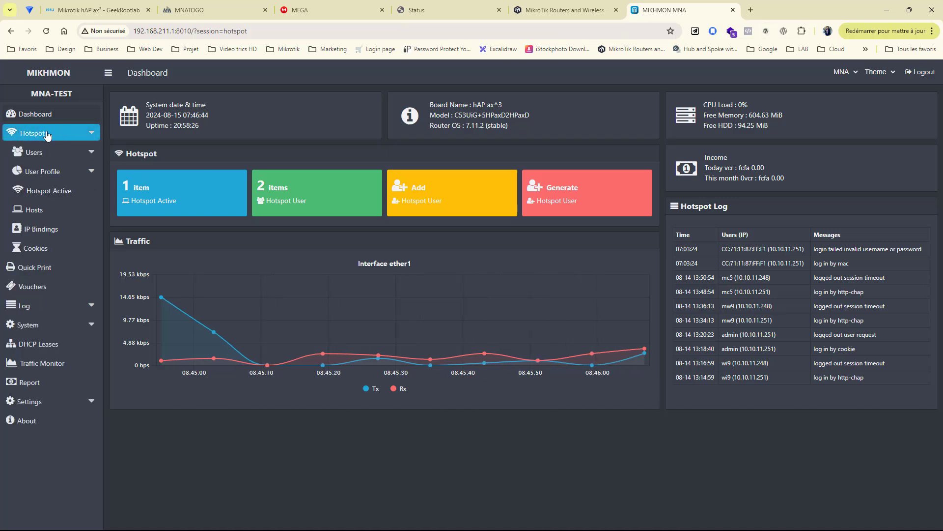
left_click(42, 172)
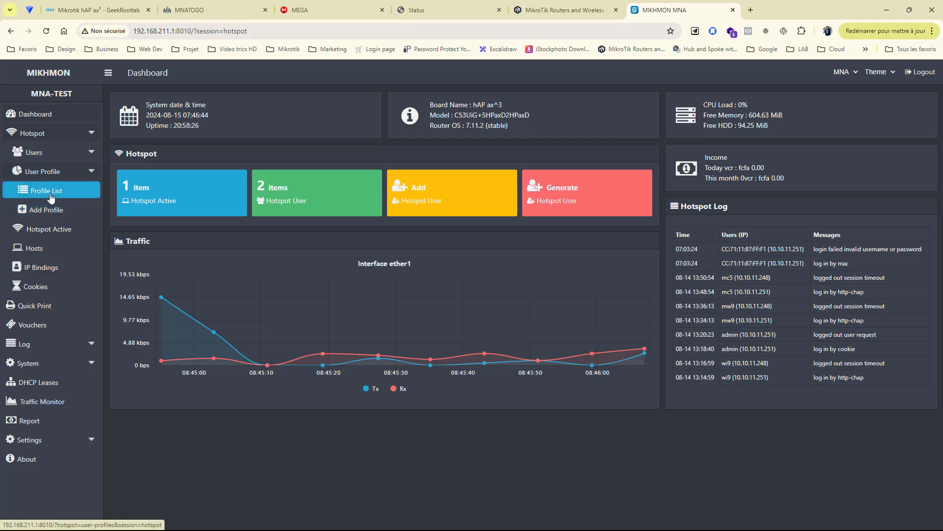
left_click(51, 195)
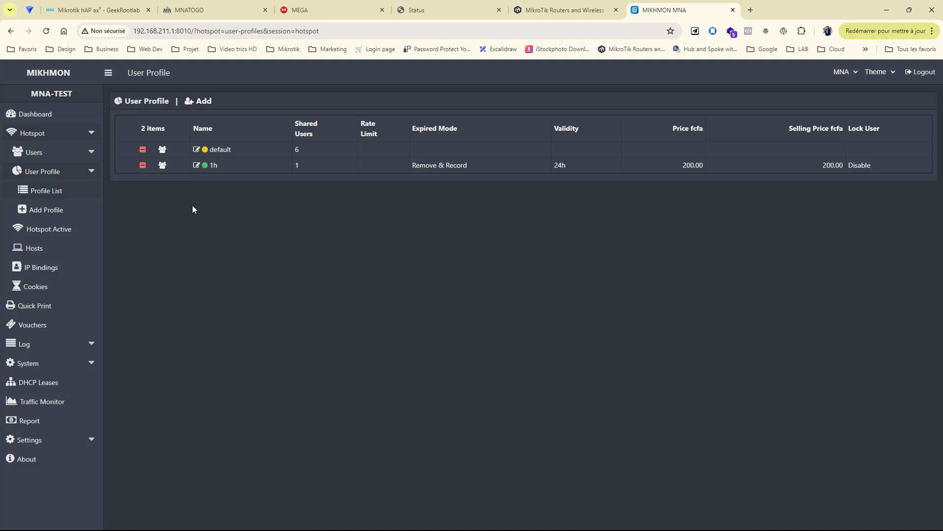
Step: Re-save the 1h profile with 24h validity and a 200 fcfa price
left_click(197, 165)
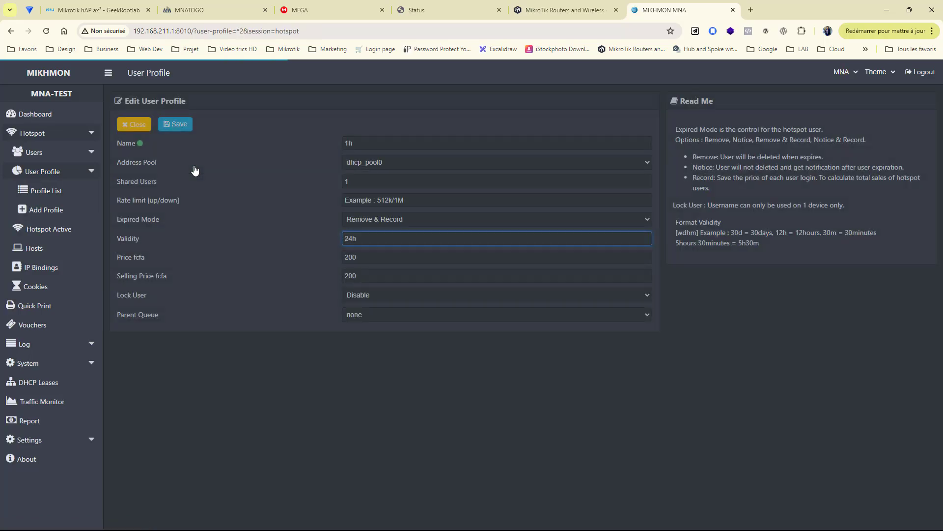
left_click(182, 126)
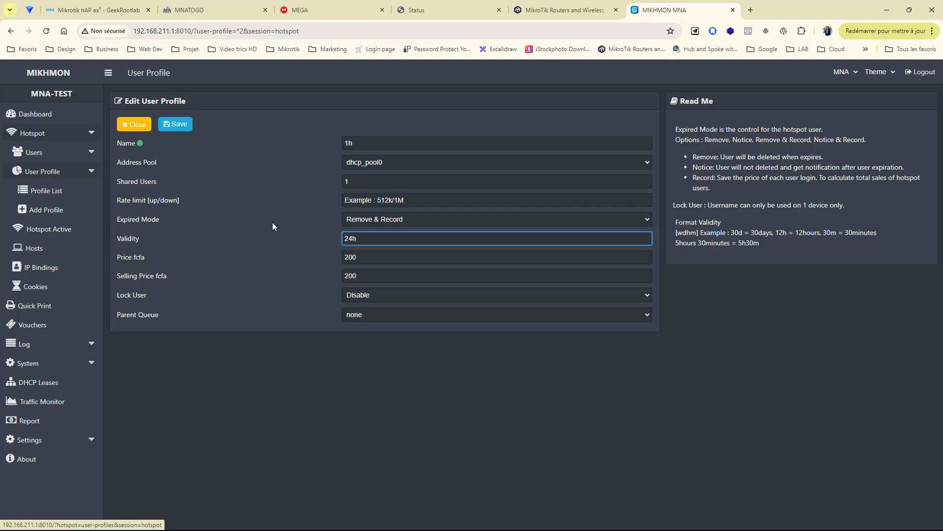
key("alt+Tab")
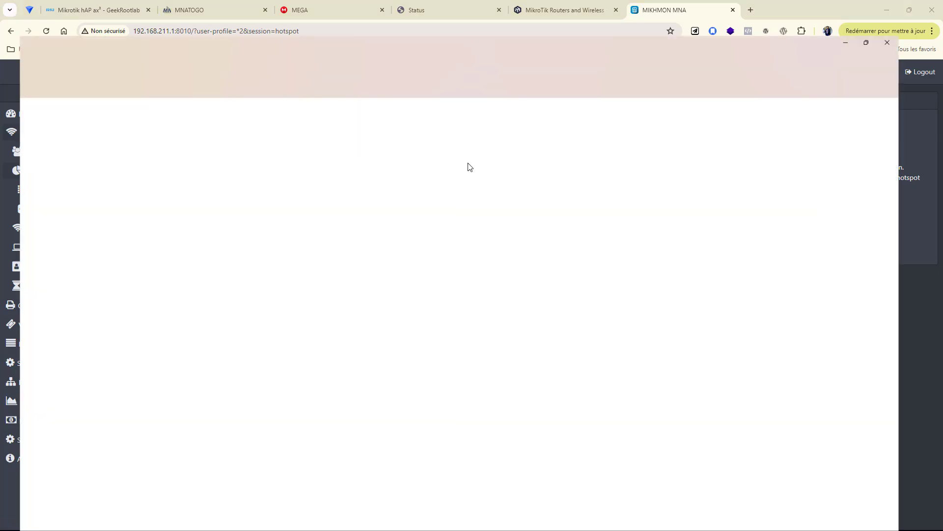
key("alt+Tab")
Step: Inspect the 1h profile's On Login script in WinBox's Hotspot User Profiles, then cancel
left_click(444, 176)
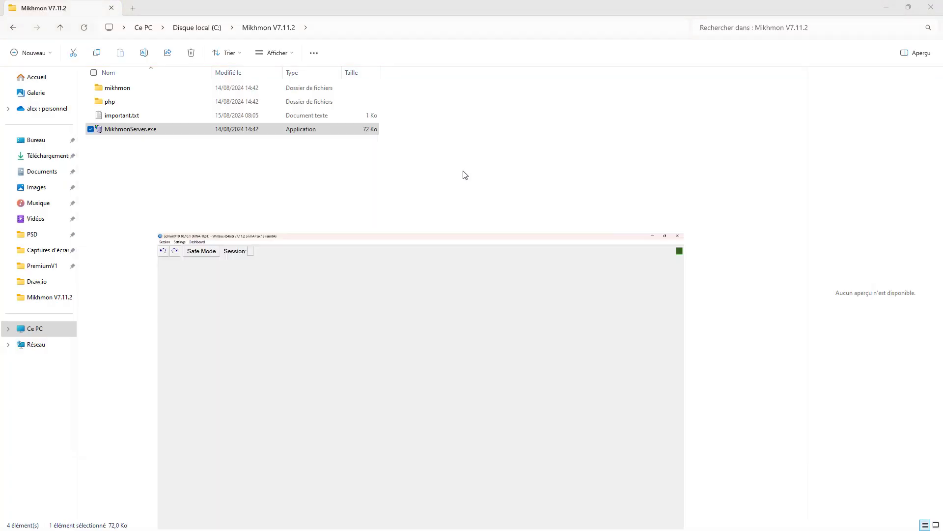
left_click(84, 216)
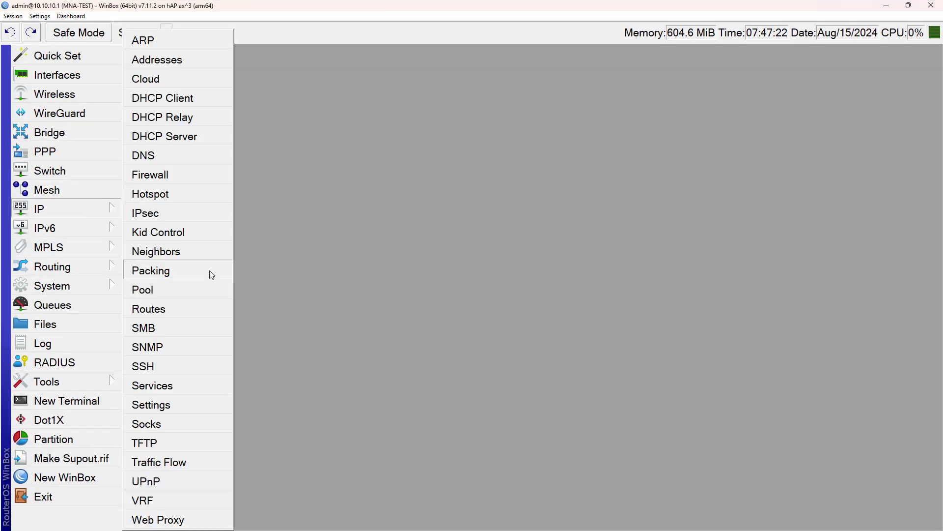
left_click(206, 193)
left_click(330, 203)
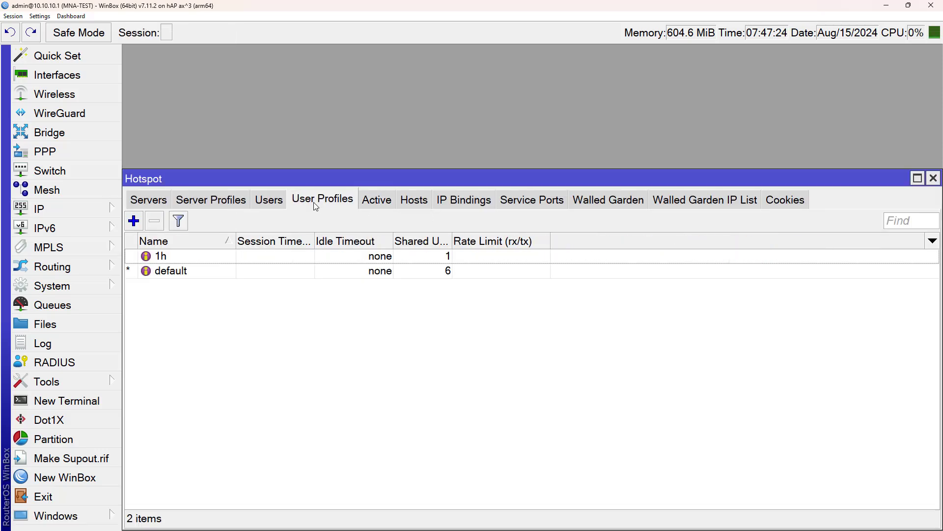
double_click(207, 256)
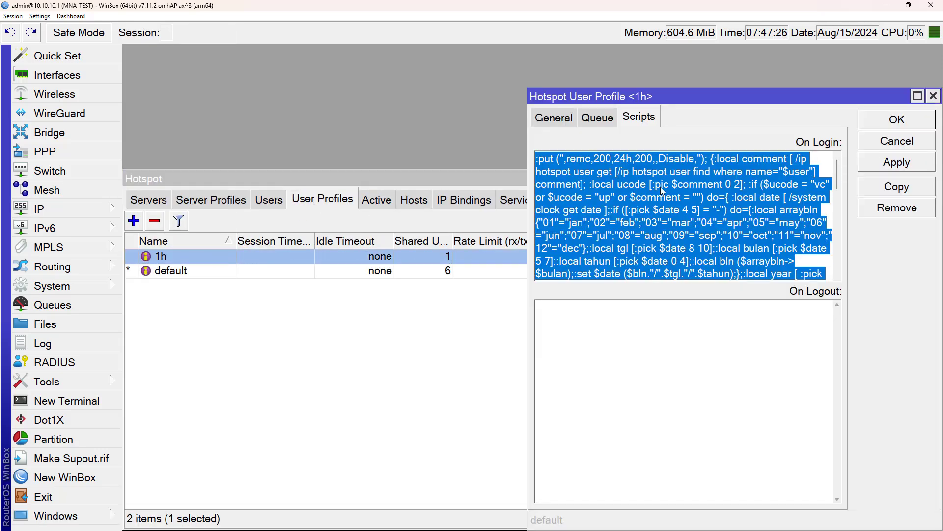
left_click(565, 121)
left_click(639, 119)
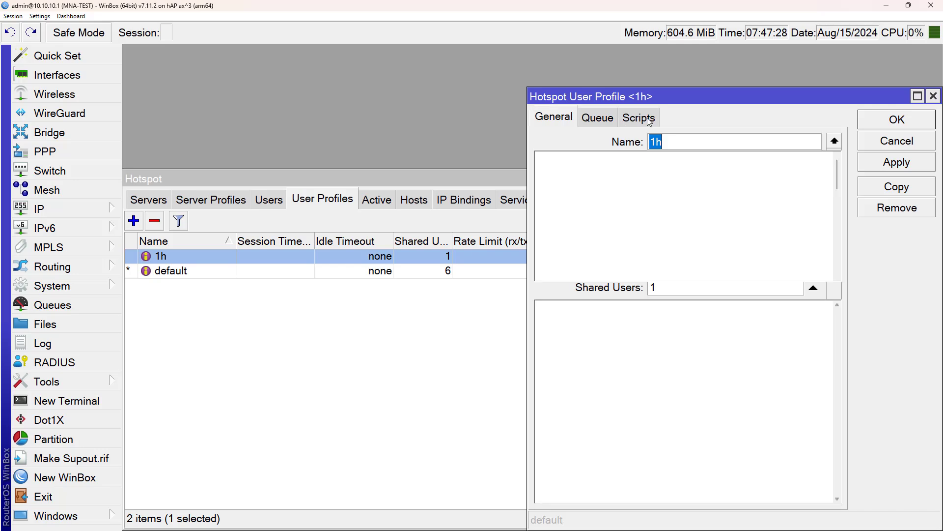
left_click(679, 164)
scroll(679, 164, "down", 10)
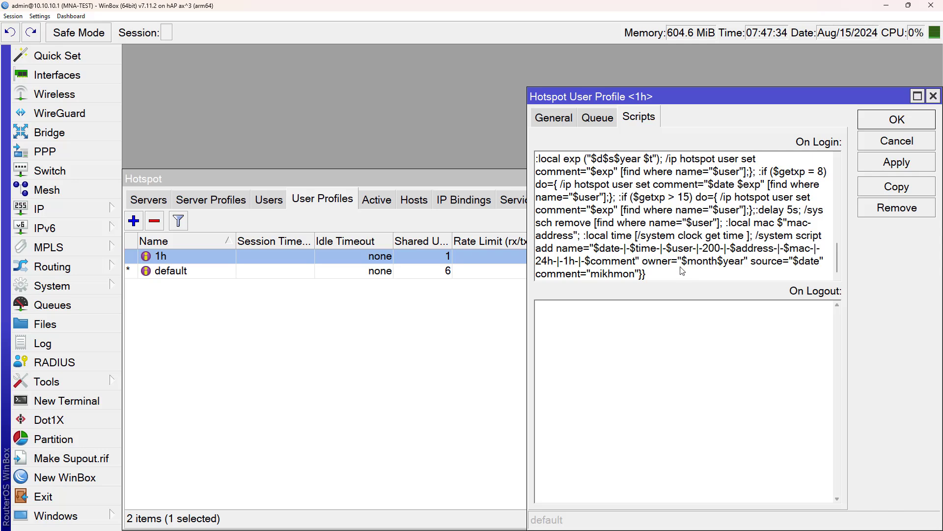
left_click_drag(683, 271, 675, 195)
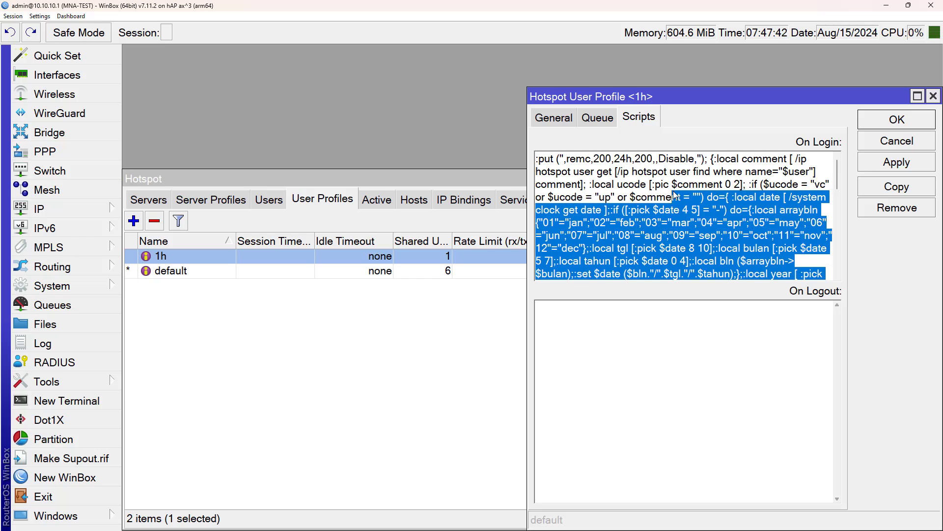
left_click(675, 196)
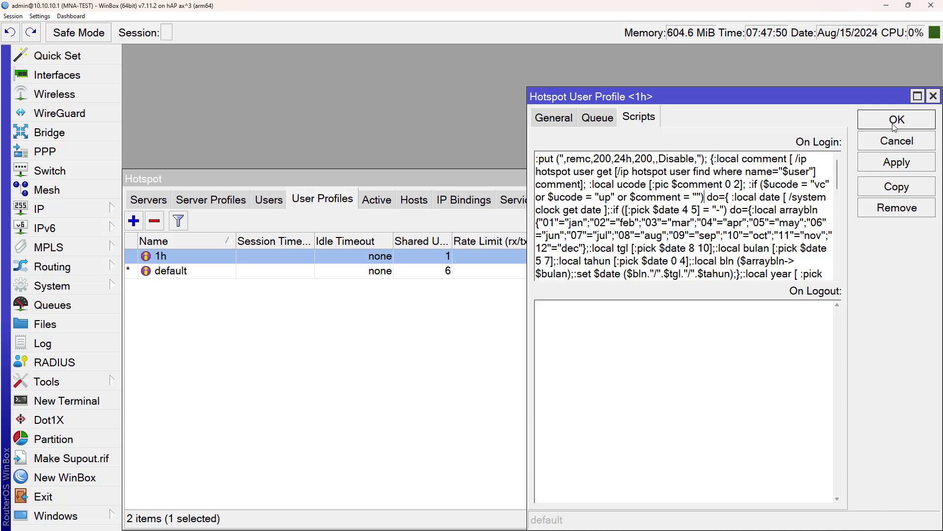
left_click(894, 144)
Step: Check the 1h job in System > Scheduler and close the Scheduler
left_click(87, 208)
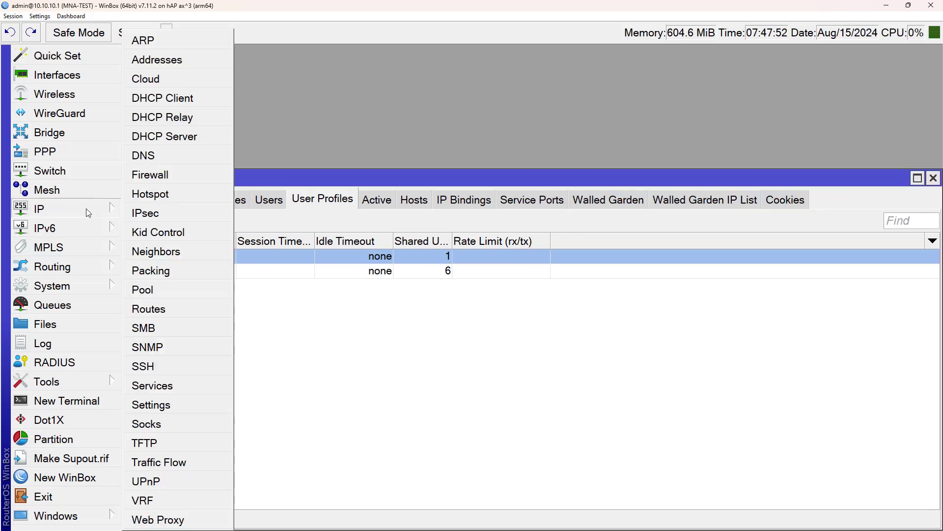
left_click(93, 288)
left_click(101, 292)
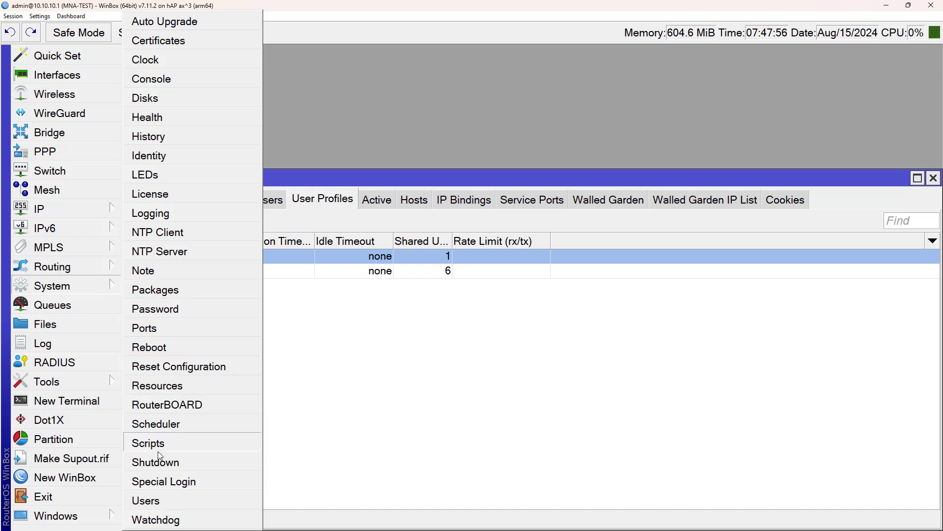
left_click(166, 430)
left_click(345, 256)
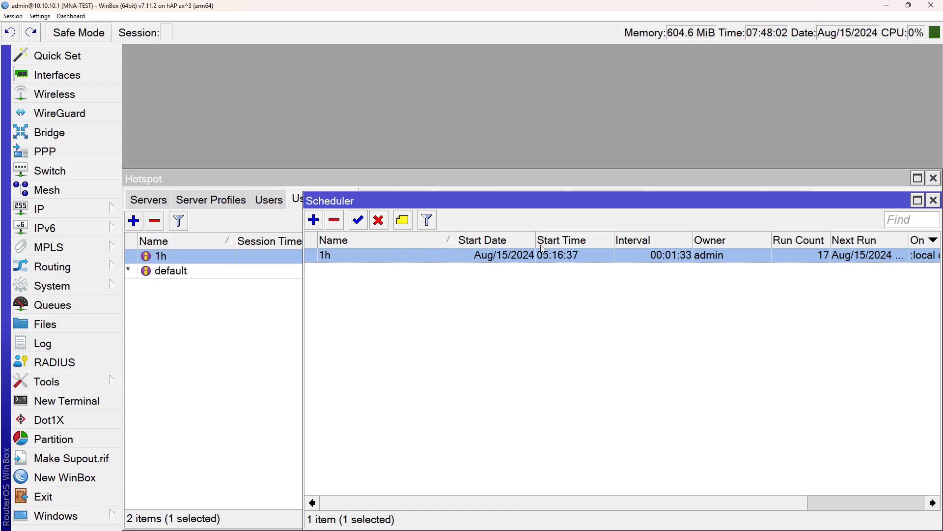
left_click(933, 200)
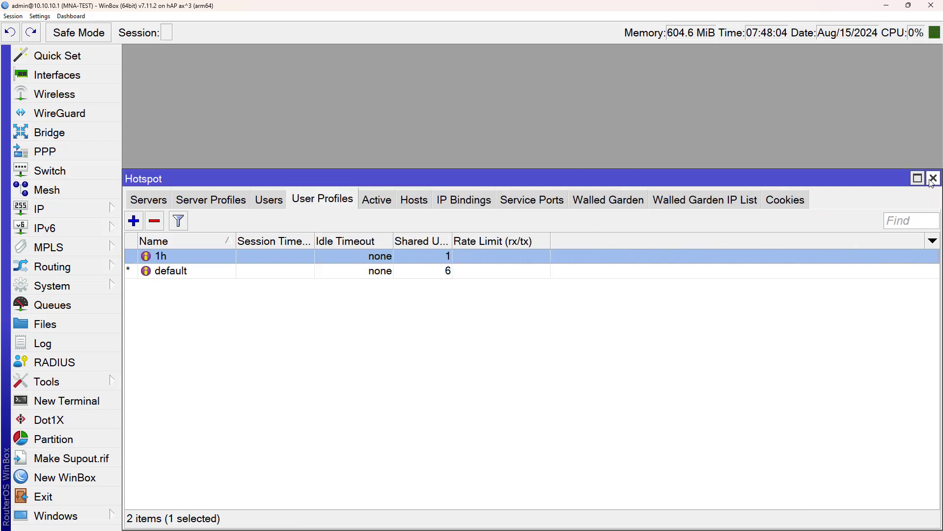
Step: Close the Hotspot window and minimize WinBox and File Explorer
left_click(933, 179)
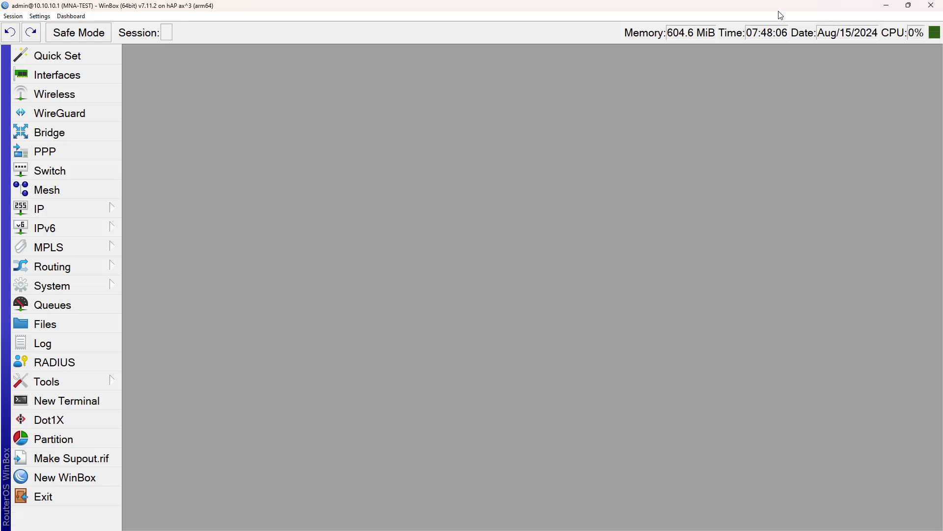
left_click(886, 7)
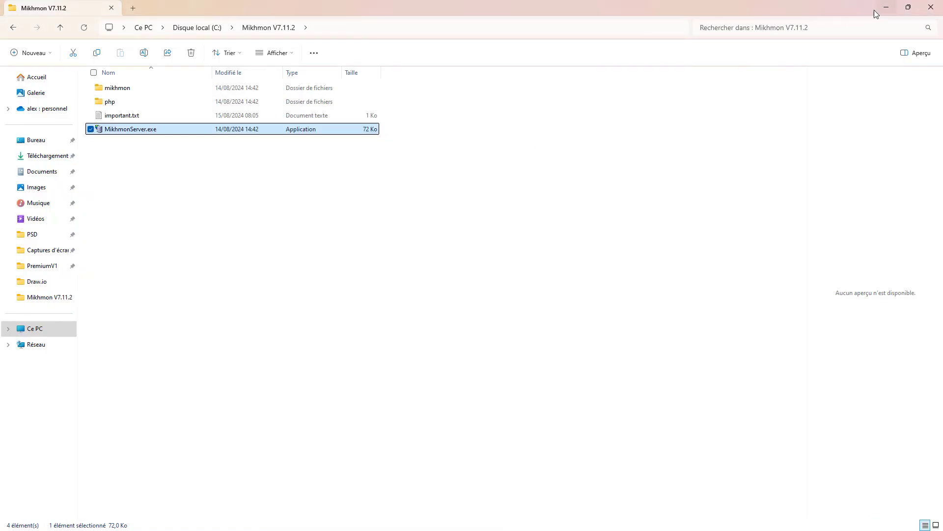
left_click(886, 6)
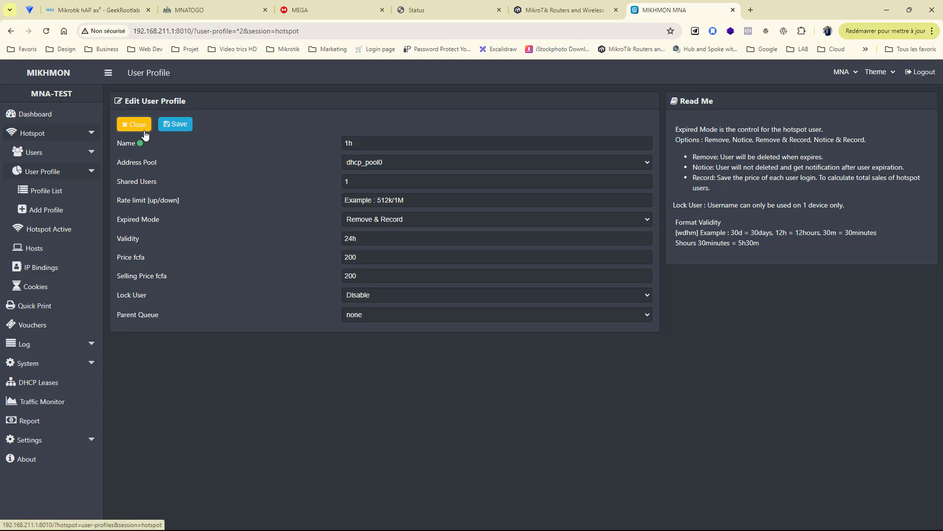
Step: Close the 1h Edit User Profile form to return to the Profile List
left_click(144, 130)
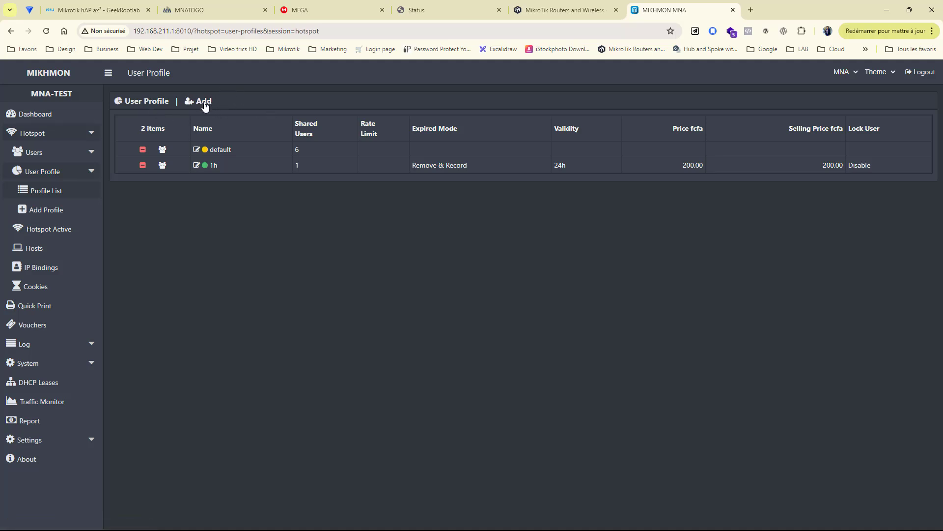
Step: Start a new profile named 2m with pool dhcp_pool0 and Remove & Record expiry
left_click(62, 210)
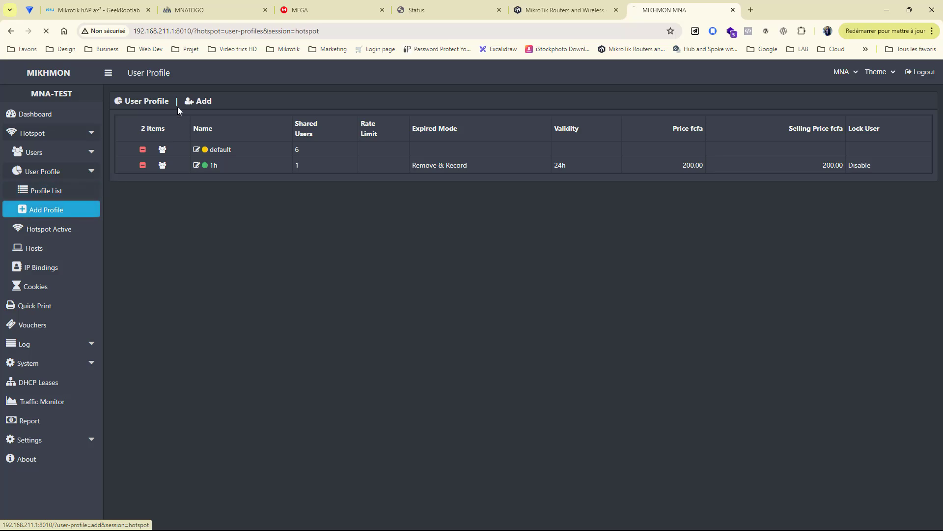
left_click(412, 147)
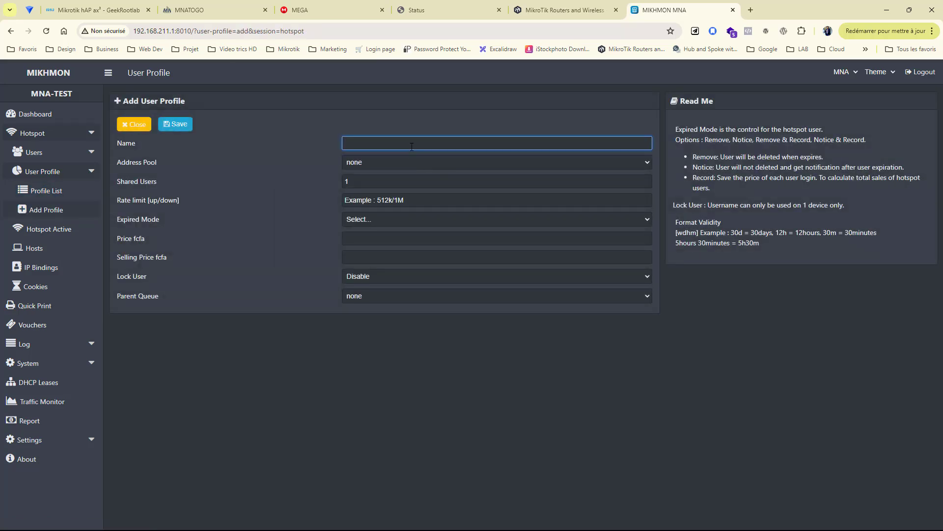
type("2m")
left_click(378, 164)
left_click(350, 181)
left_click(362, 222)
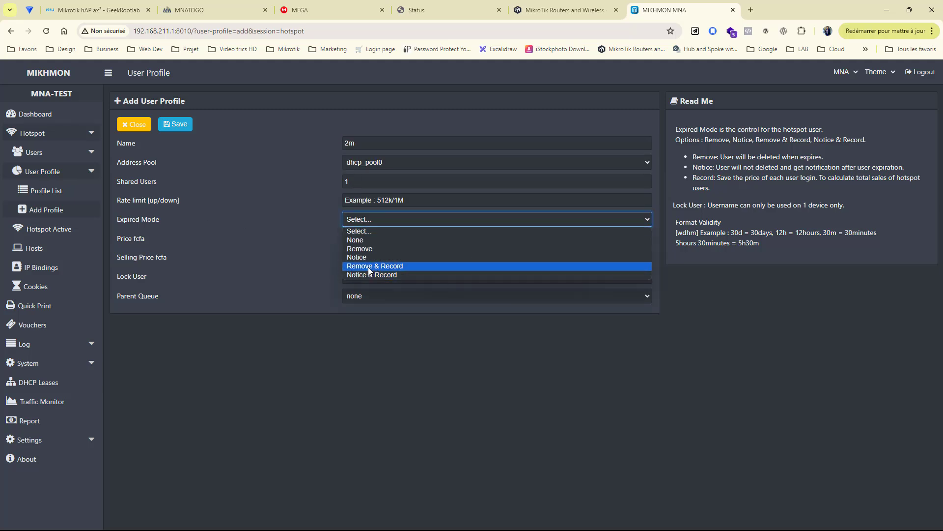
left_click(370, 266)
Step: Give the 2m profile 3m validity and price 100, save it, and return to the list
left_click(375, 239)
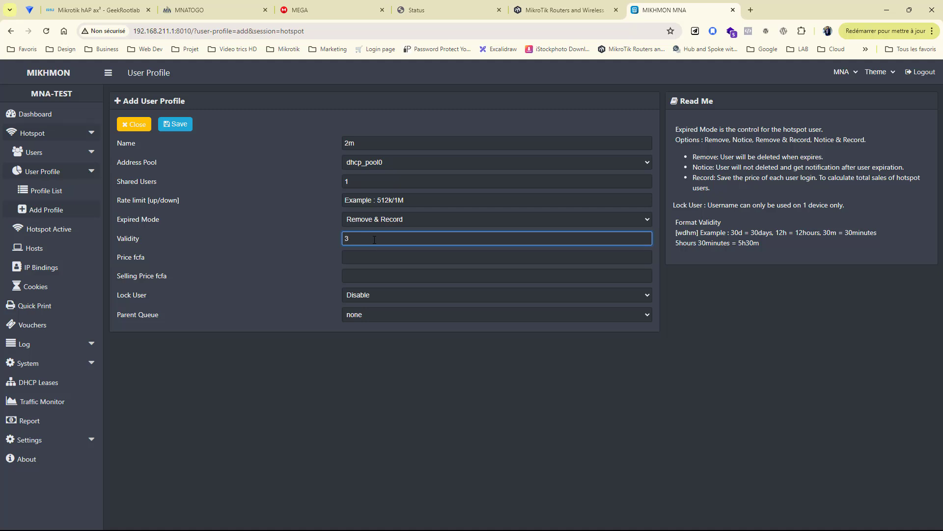
type("3m")
left_click(368, 258)
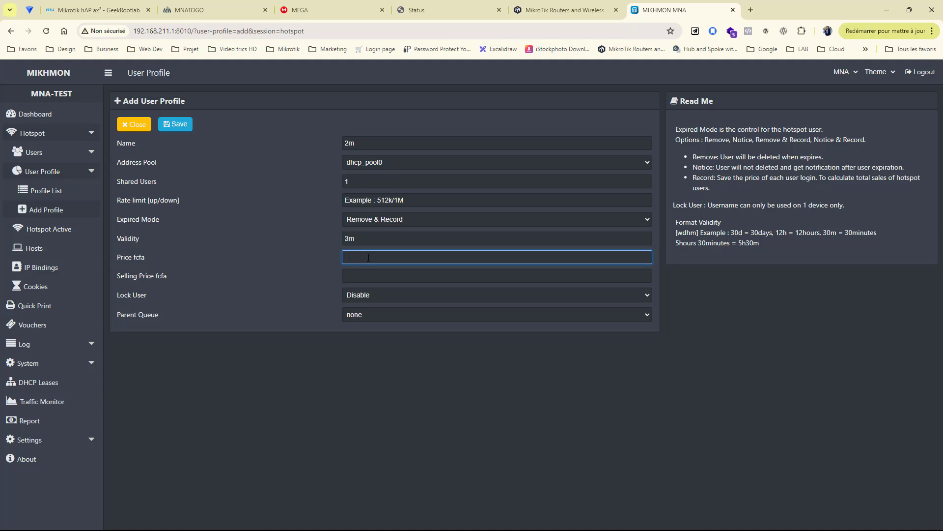
type("100")
key("Tab")
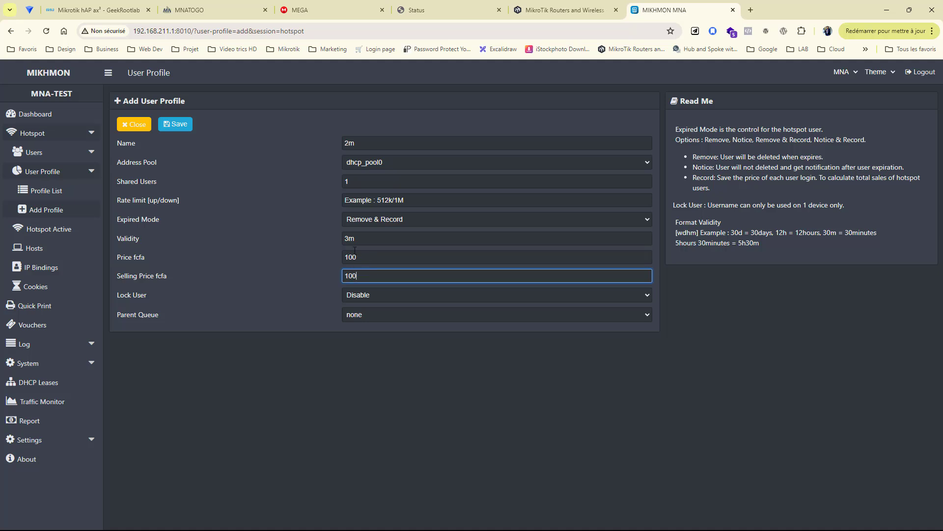
left_click(171, 126)
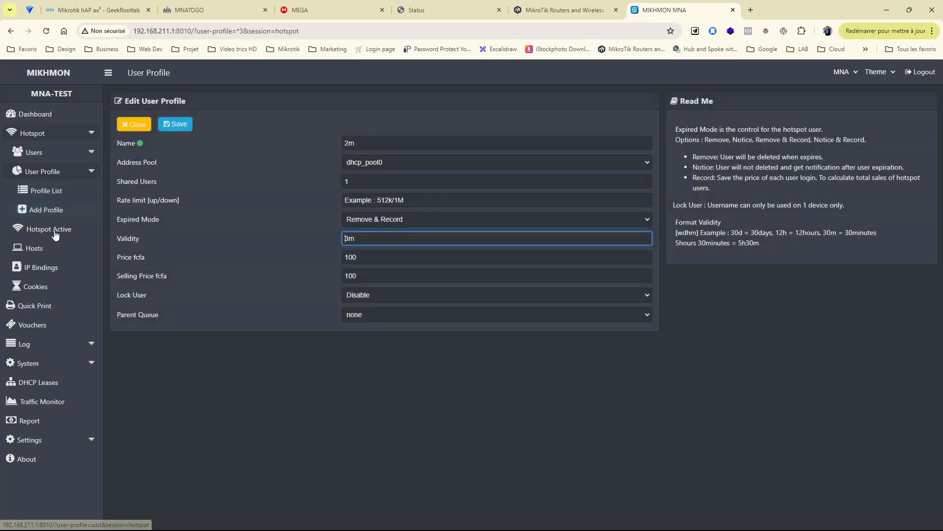
left_click(39, 194)
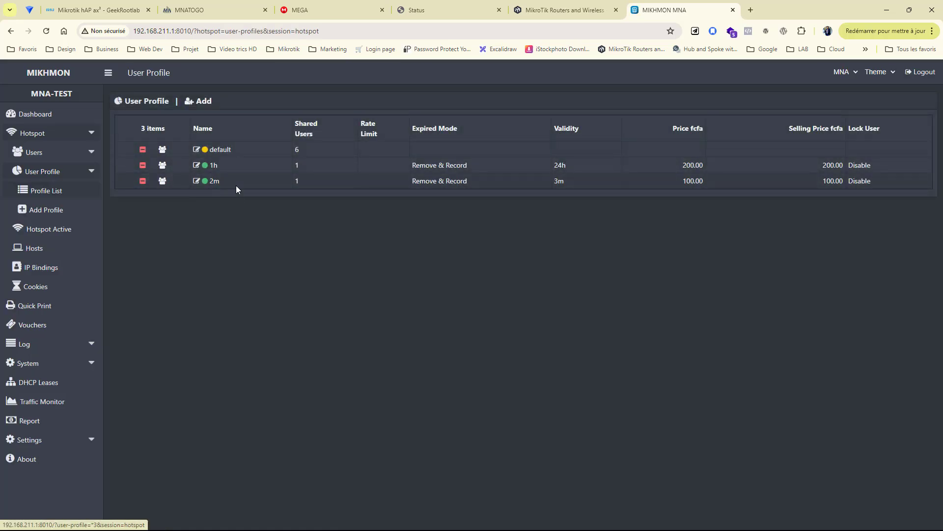
Step: Open the 2m profile's voucher generator and set quantity 5 on server hotspot1
left_click(48, 327)
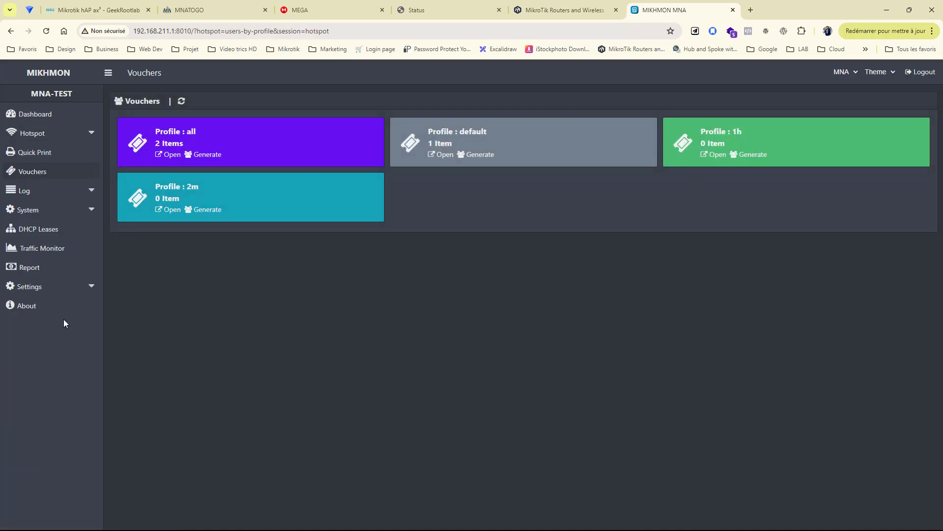
left_click(208, 214)
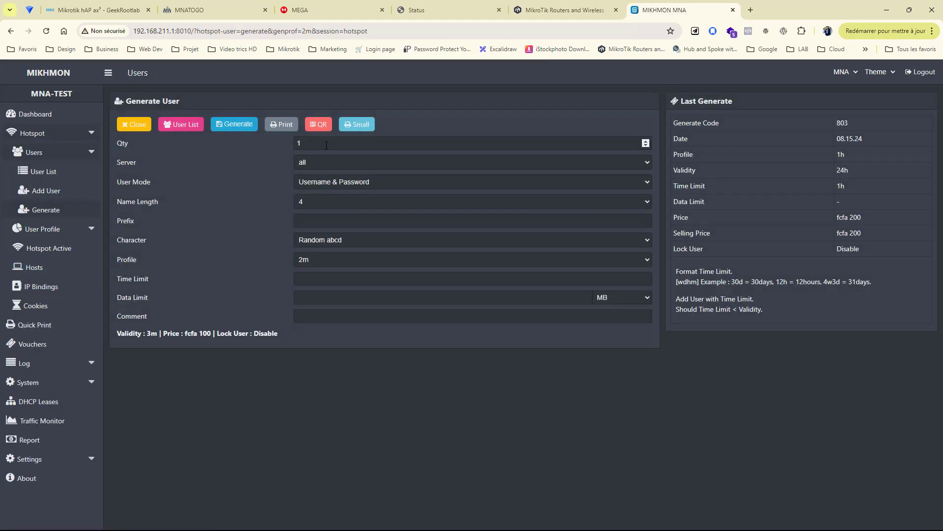
left_click(327, 144)
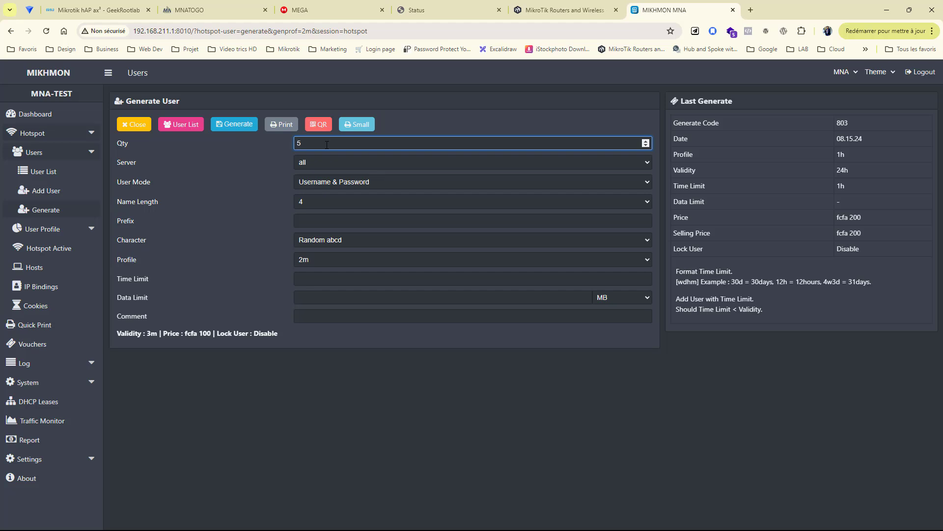
left_click(302, 164)
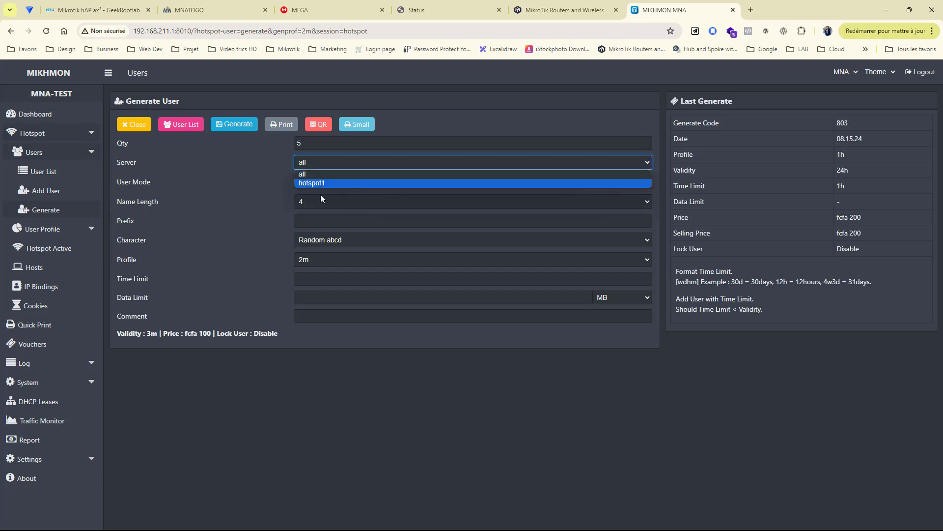
left_click(329, 184)
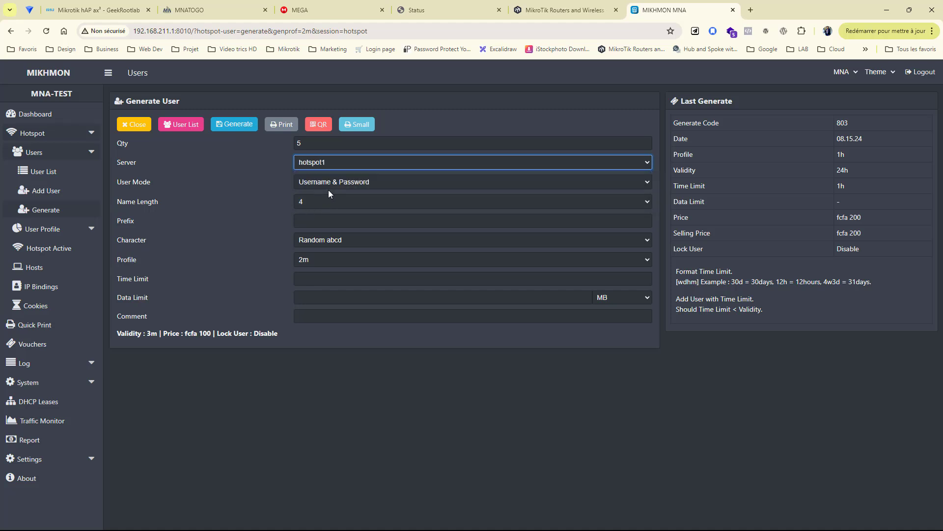
Step: Use Username = Password, name length 3, time limit 2m, comment ticket2m, and generate
left_click(312, 185)
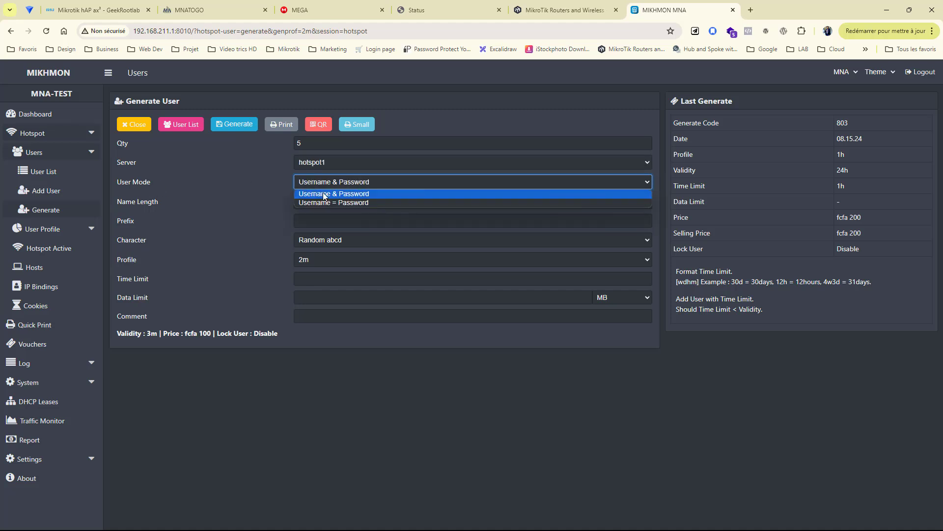
left_click(334, 202)
left_click(318, 208)
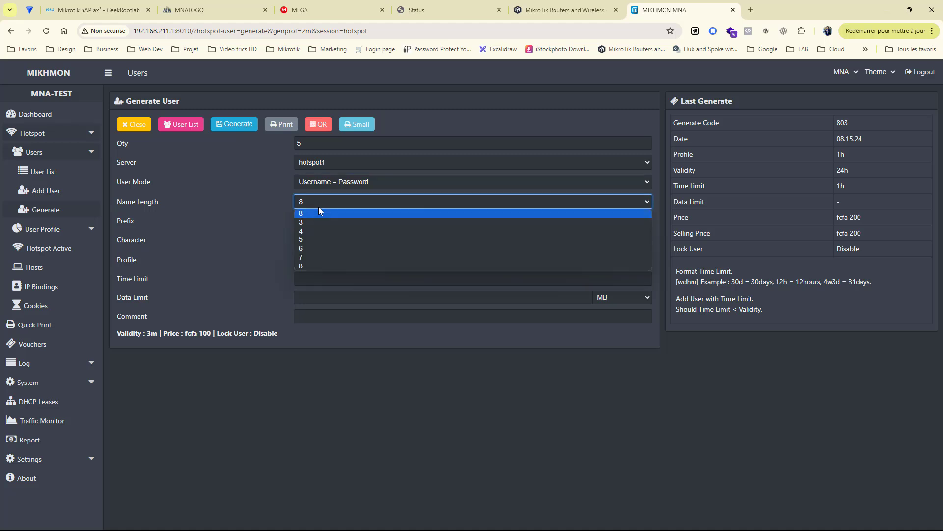
left_click(301, 213)
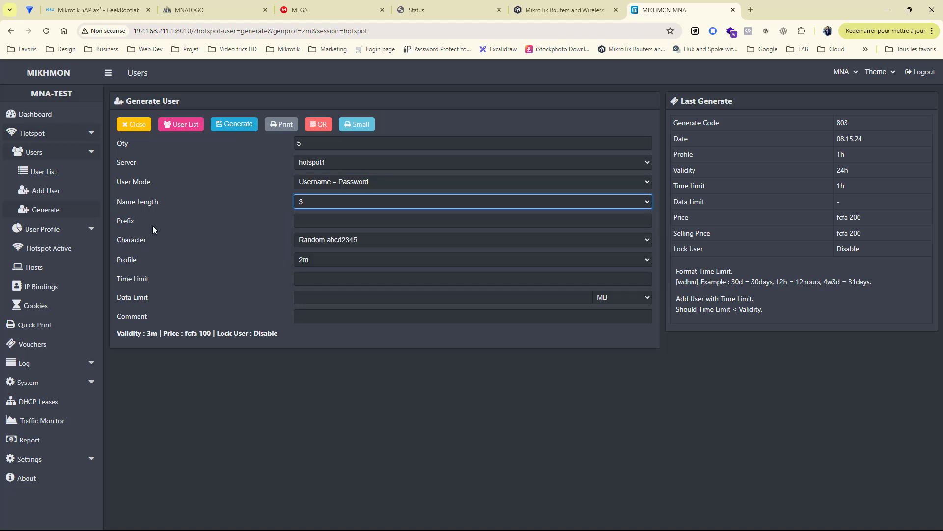
left_click(318, 284)
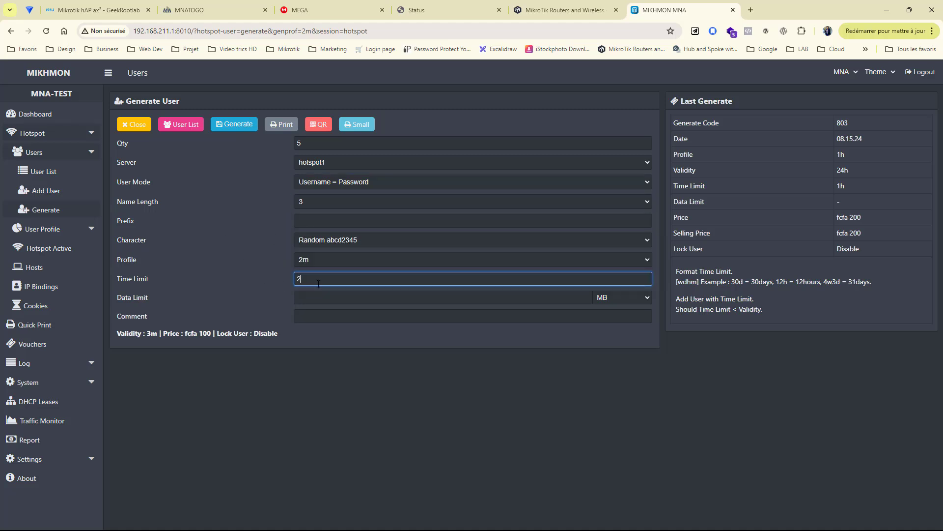
left_click(322, 318)
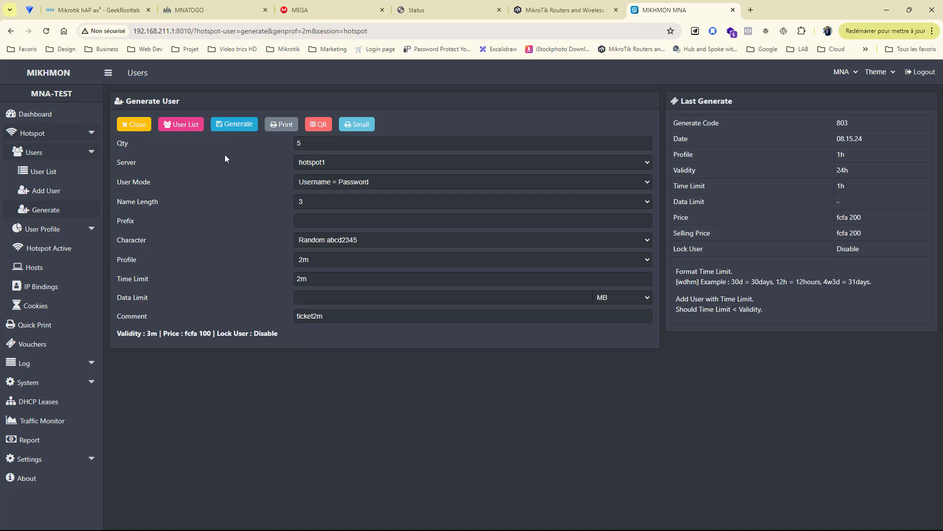
left_click(246, 124)
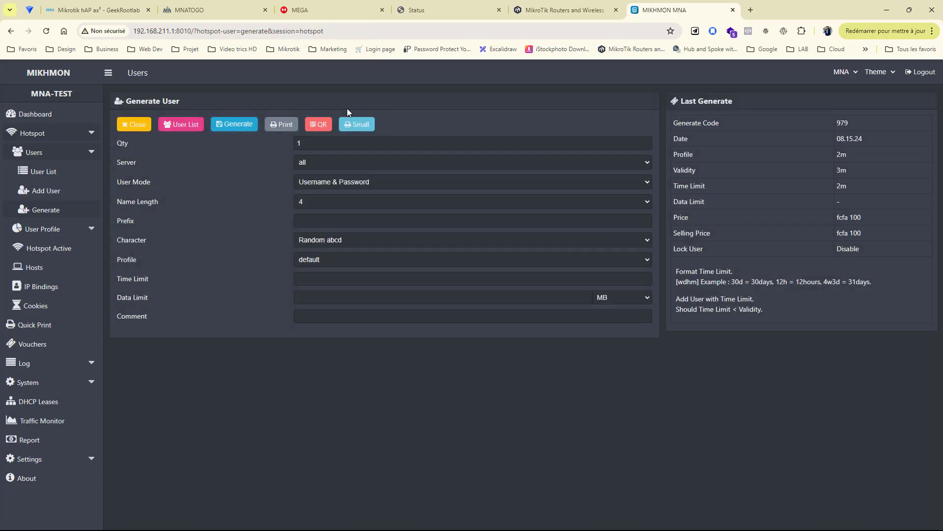
Step: Show the small voucher cards enlarged, checking 3m validity and 2m limit, with the phone mirror beside them
left_click(358, 126)
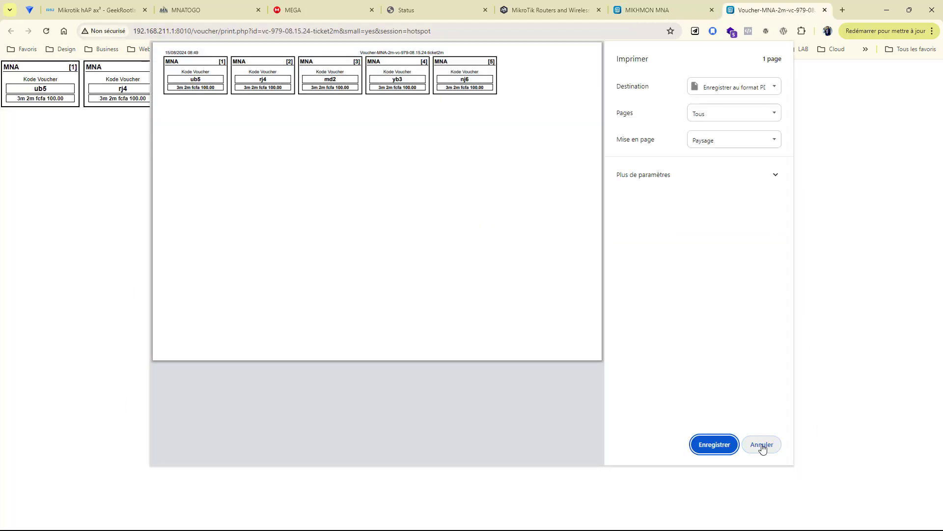
left_click(762, 445)
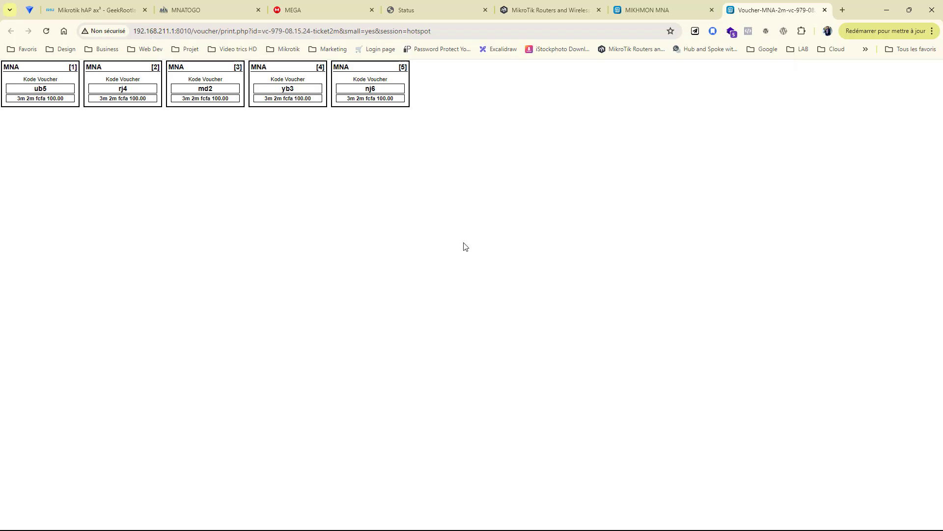
key("ctrl+plus")
key("ctrl+plus")
key("ctrl+plus")
key("ctrl+plus")
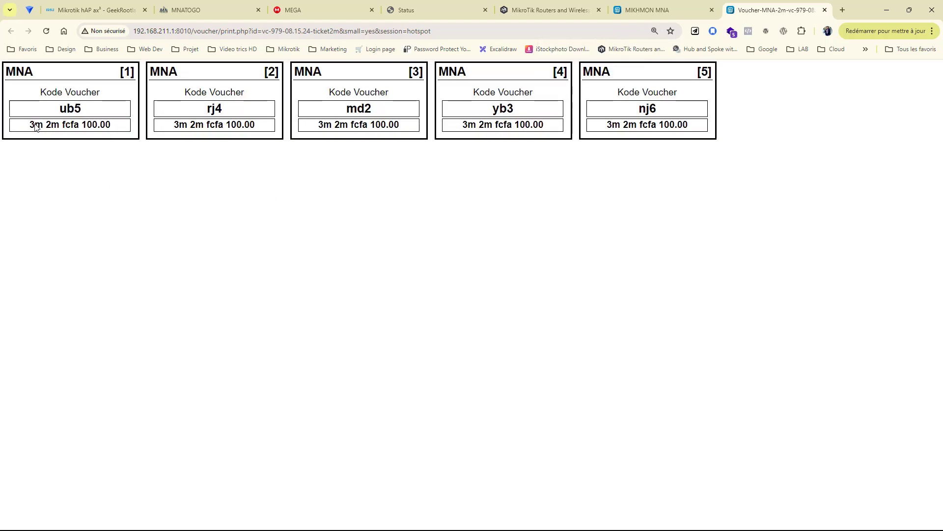
double_click(36, 124)
left_click(42, 125)
left_click_drag(45, 125, 60, 126)
left_click(82, 127)
left_click_drag(942, 54, 768, 18)
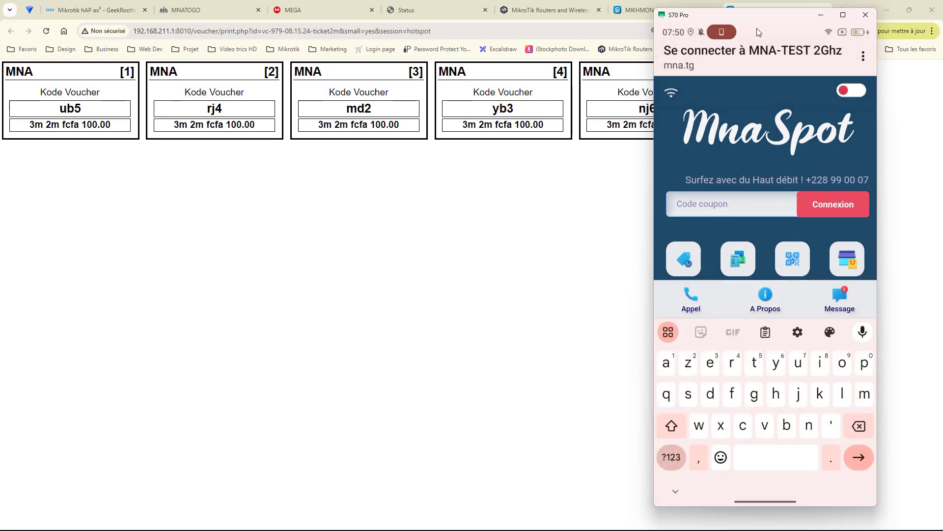
type("ub")
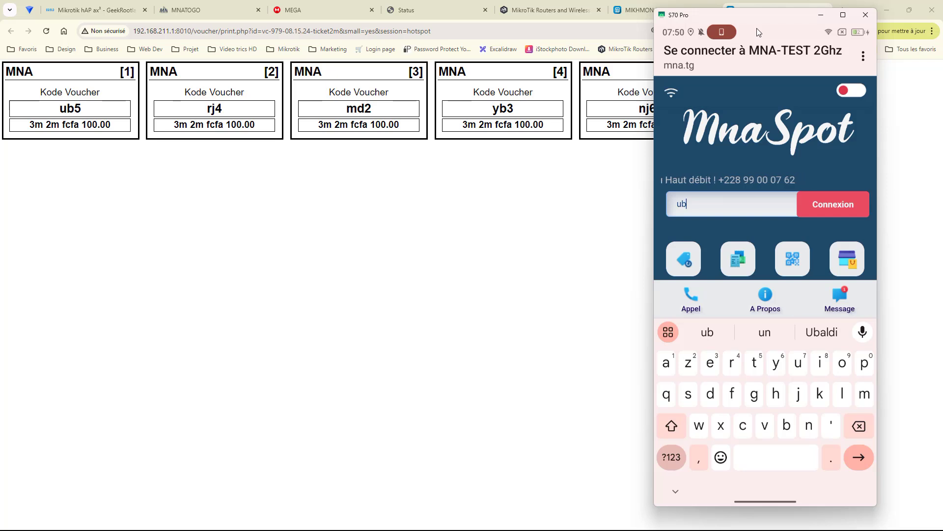
type("5")
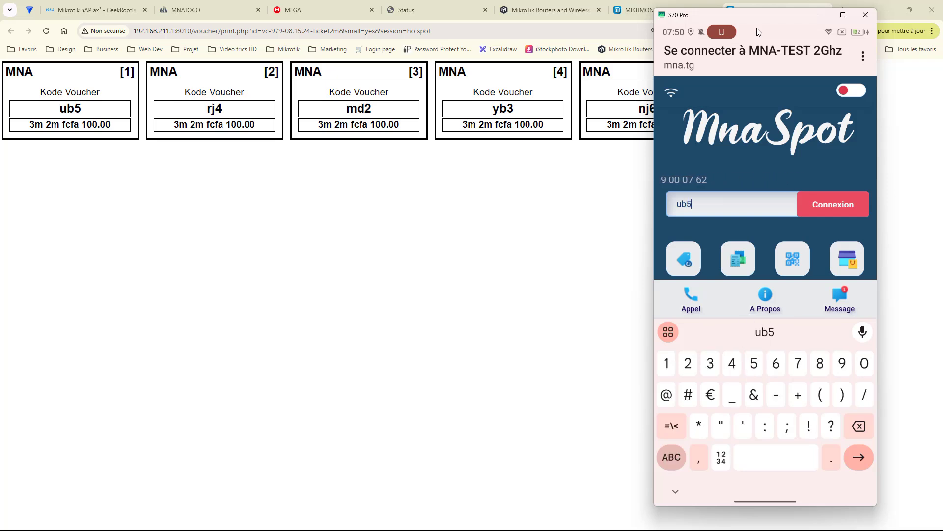
key("Return")
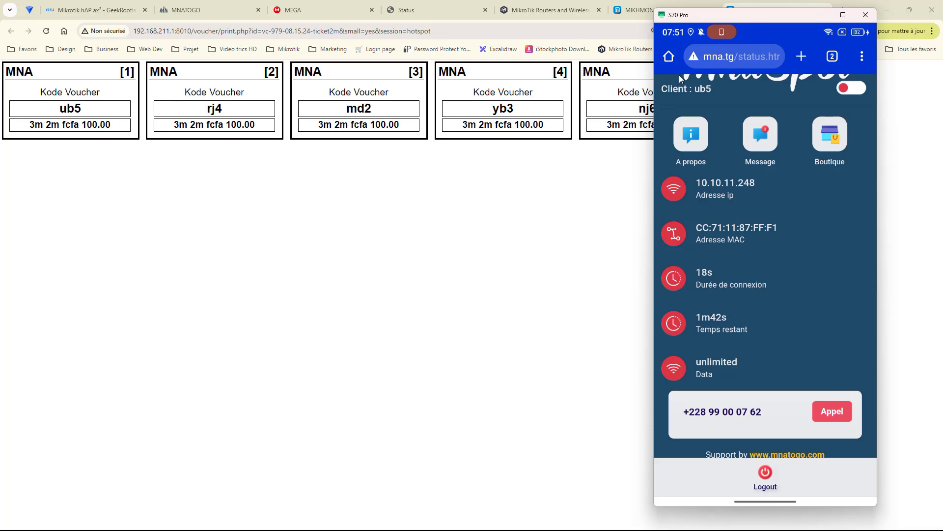
Step: Confirm the ub5 sale at fcfa 100 in the selling report, then open Hotspot Active
left_click(634, 10)
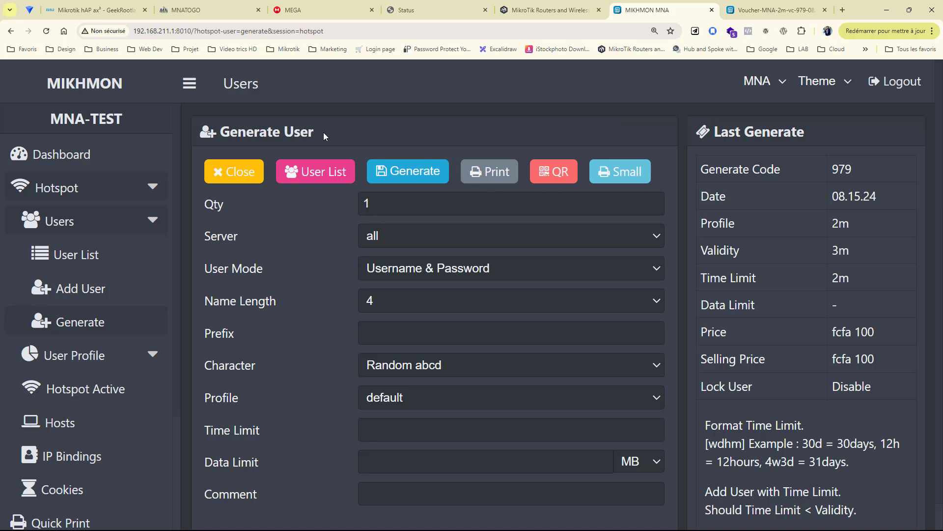
key("ctrl+0")
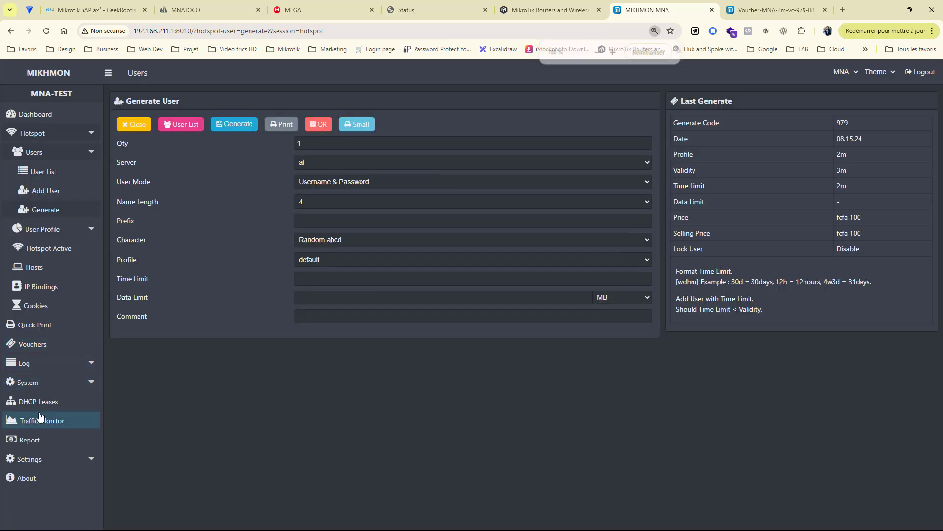
left_click(29, 438)
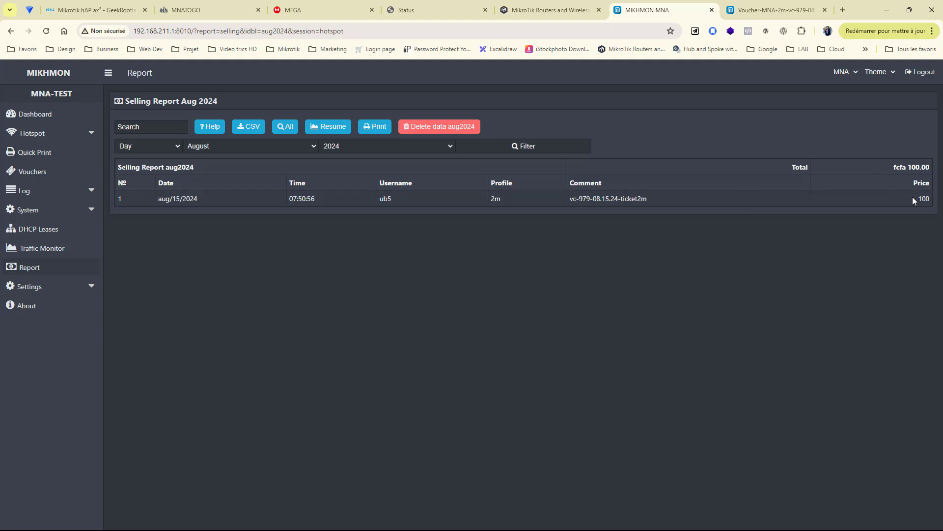
left_click_drag(912, 199, 937, 205)
left_click(917, 203)
left_click(59, 133)
left_click(49, 191)
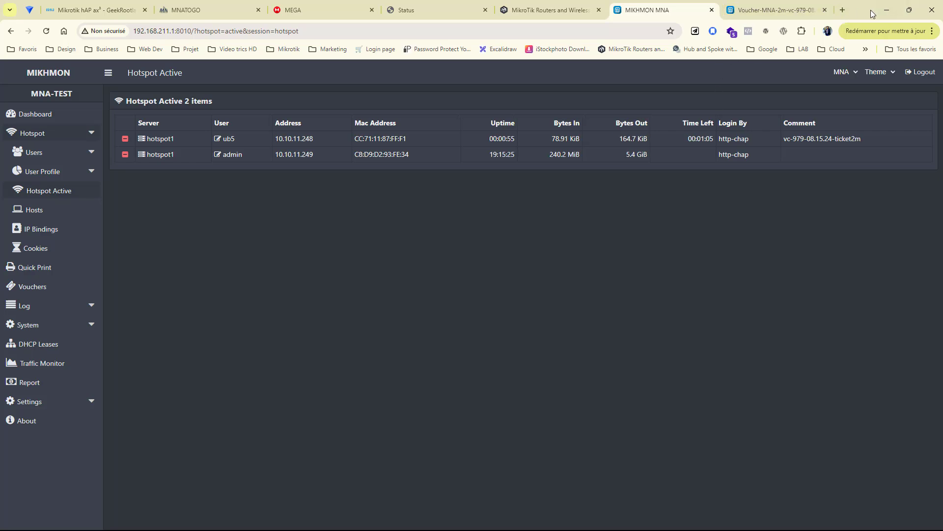
Step: Resize and move the browser so ub5's 35s time left and full comment are visible
left_click(910, 11)
left_click_drag(695, 18, 504, 61)
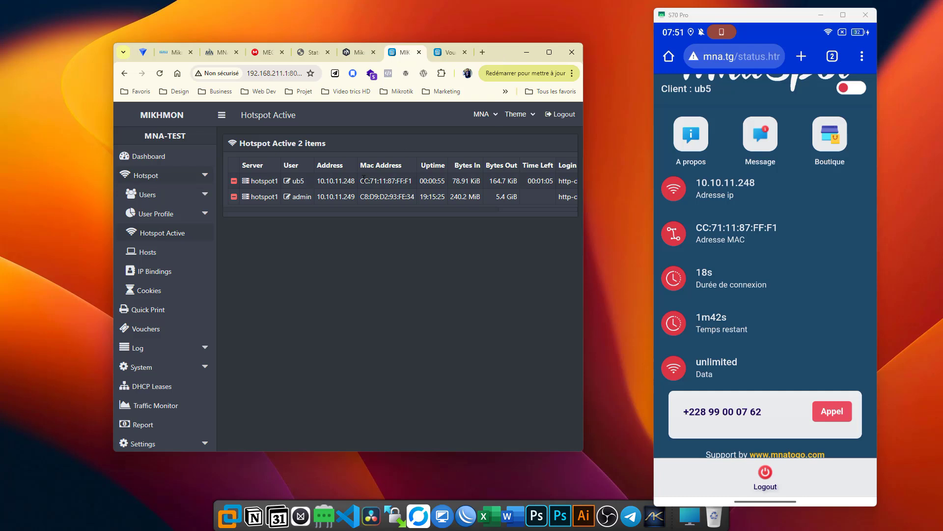
left_click_drag(114, 155, 38, 159)
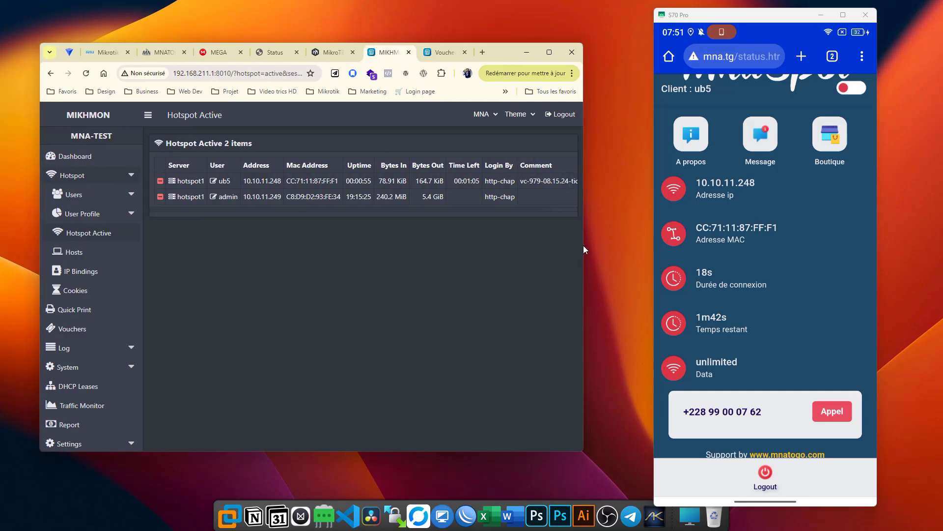
left_click_drag(583, 244, 617, 245)
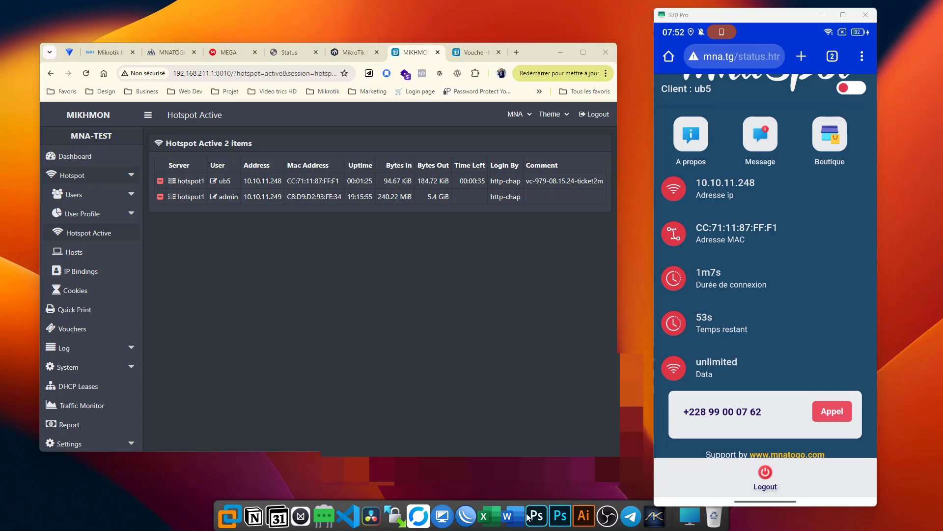
key("super")
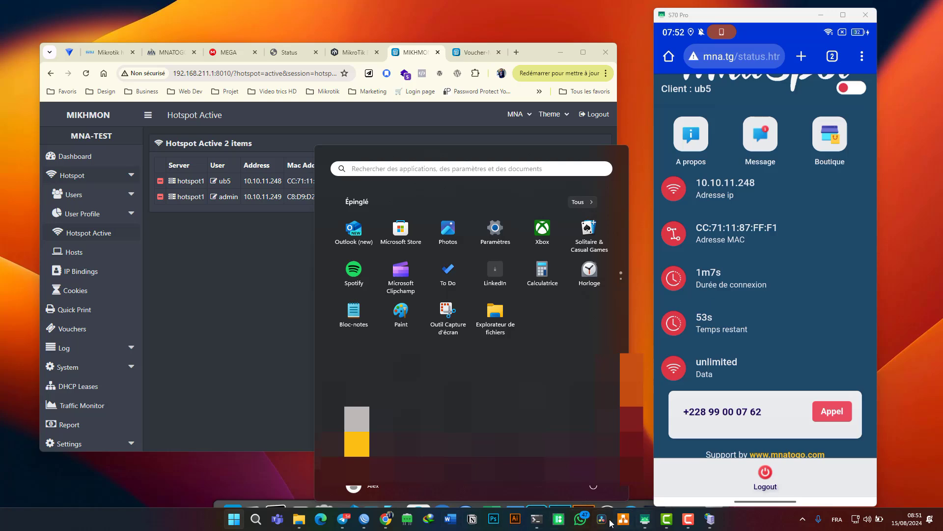
Step: In WinBox, show the IP > Hotspot active sessions and select the ub5 session
left_click(364, 520)
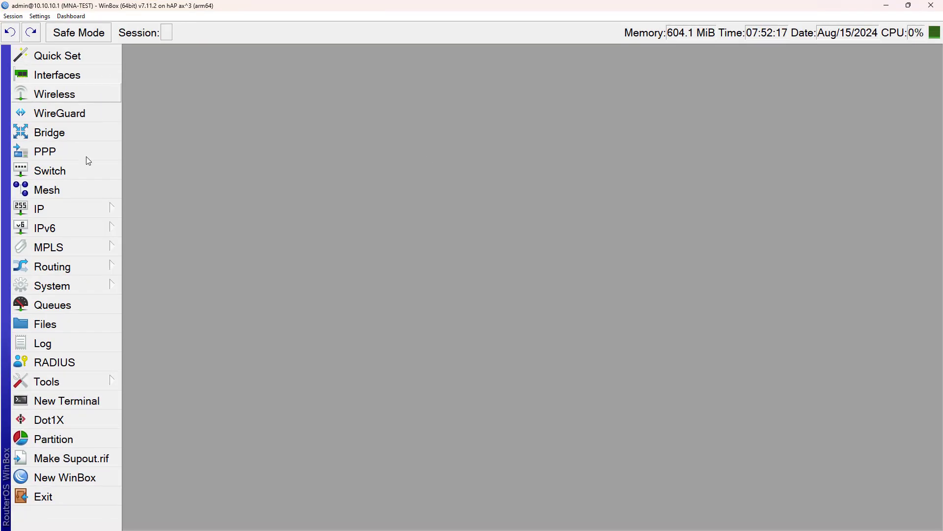
left_click(78, 209)
left_click(152, 194)
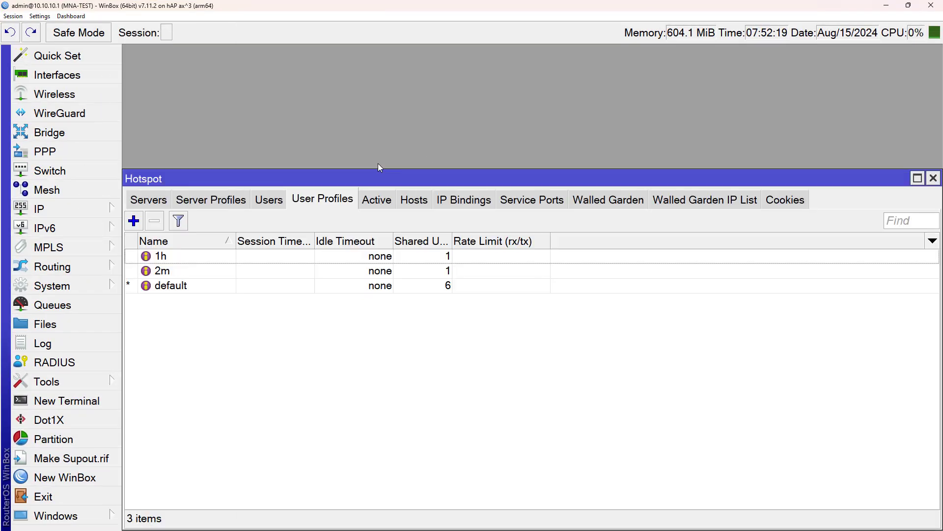
left_click(378, 204)
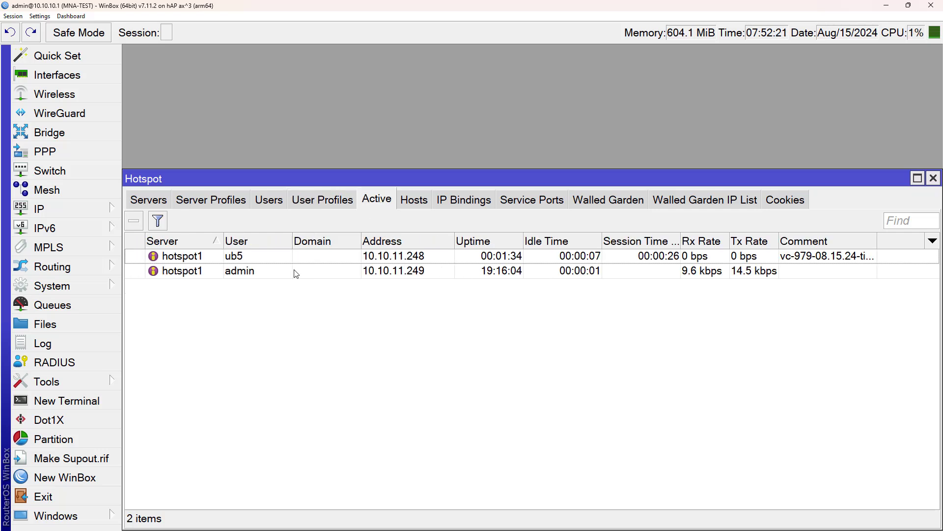
left_click(248, 257)
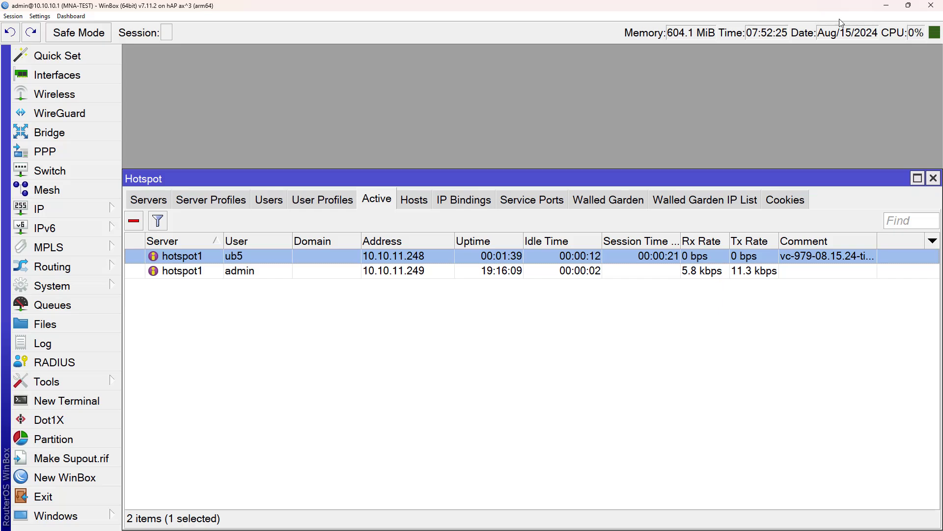
Step: Resize and arrange WinBox and its Hotspot window to watch the 10.10.11.248 session end
left_click(908, 5)
left_click_drag(551, 139, 366, 95)
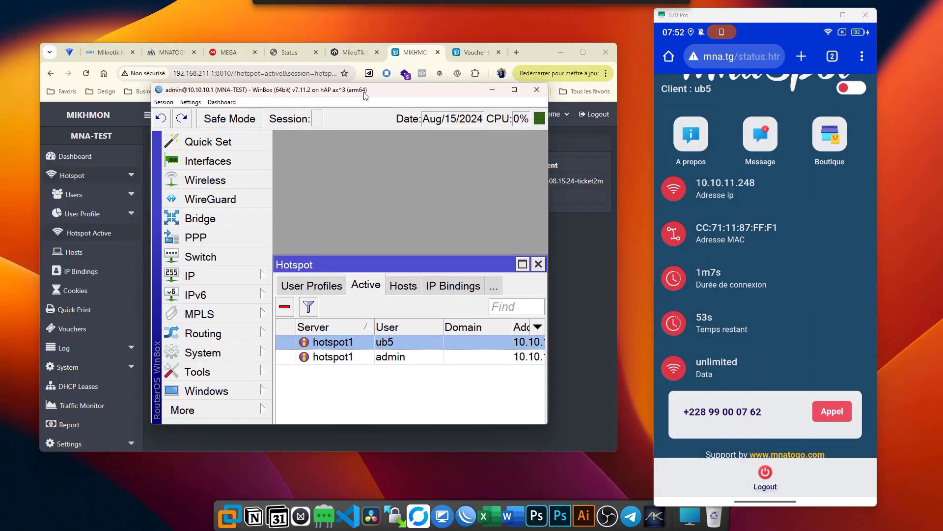
left_click_drag(547, 219, 664, 226)
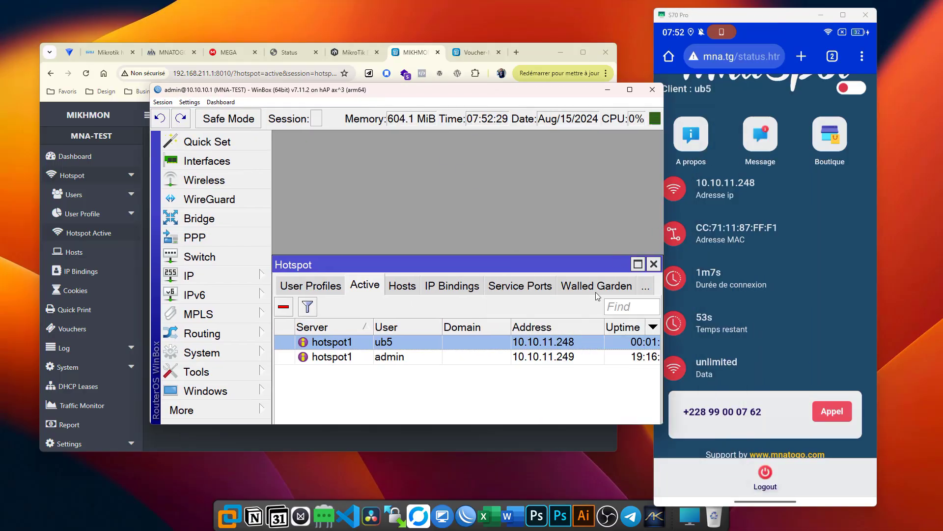
left_click_drag(554, 263, 499, 236)
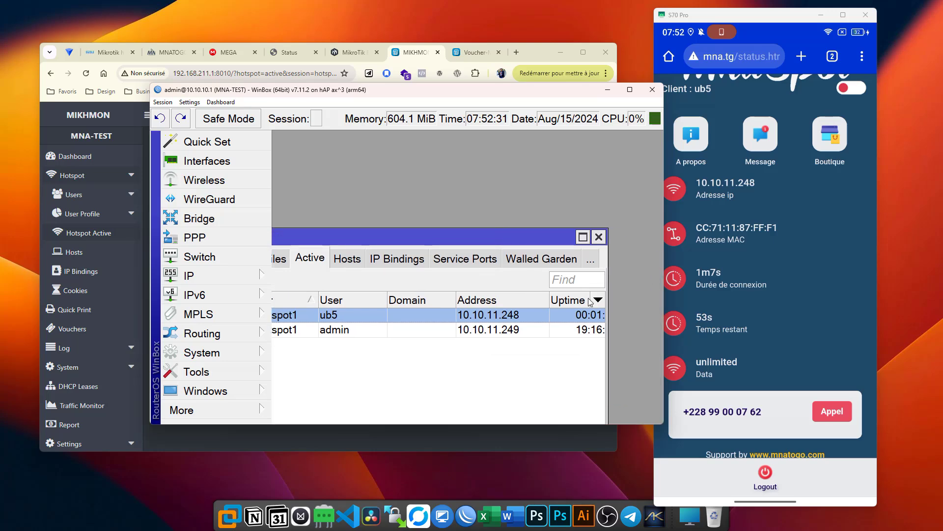
left_click_drag(609, 305, 654, 304)
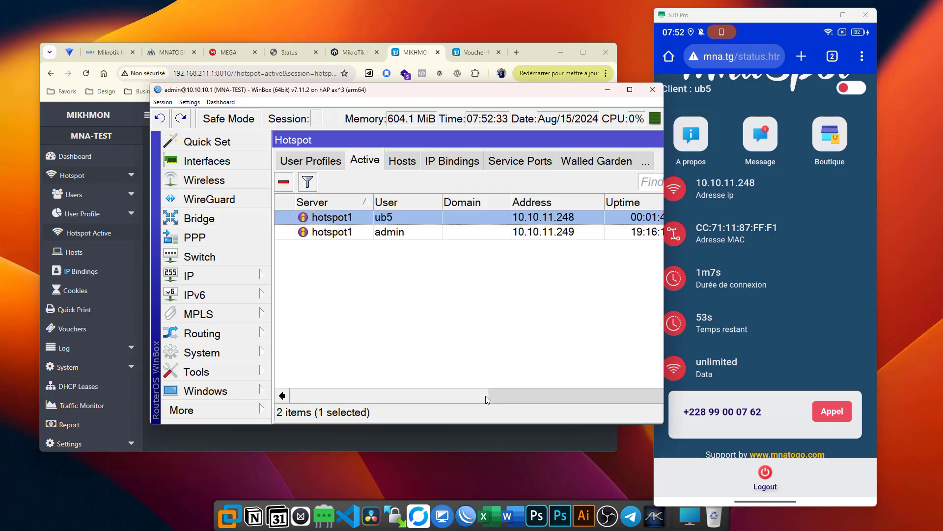
left_click_drag(484, 396, 589, 398)
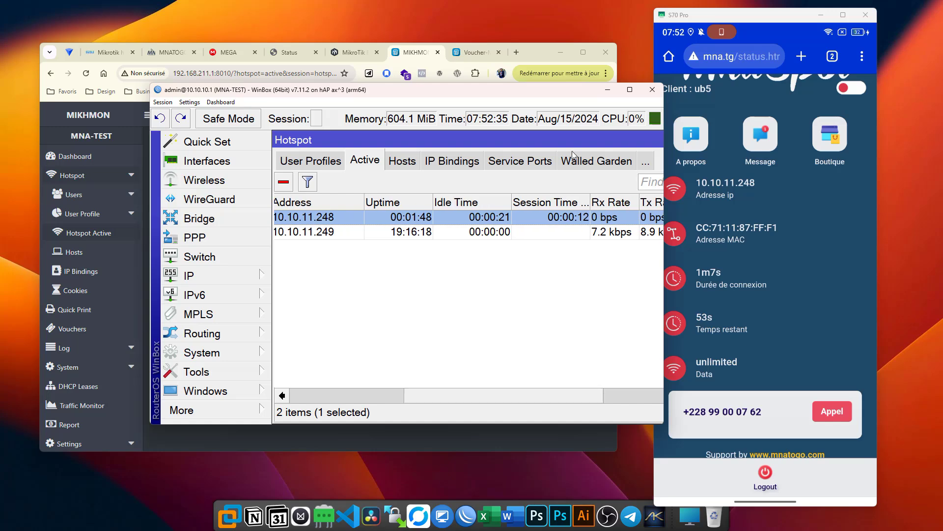
left_click_drag(533, 93, 509, 158)
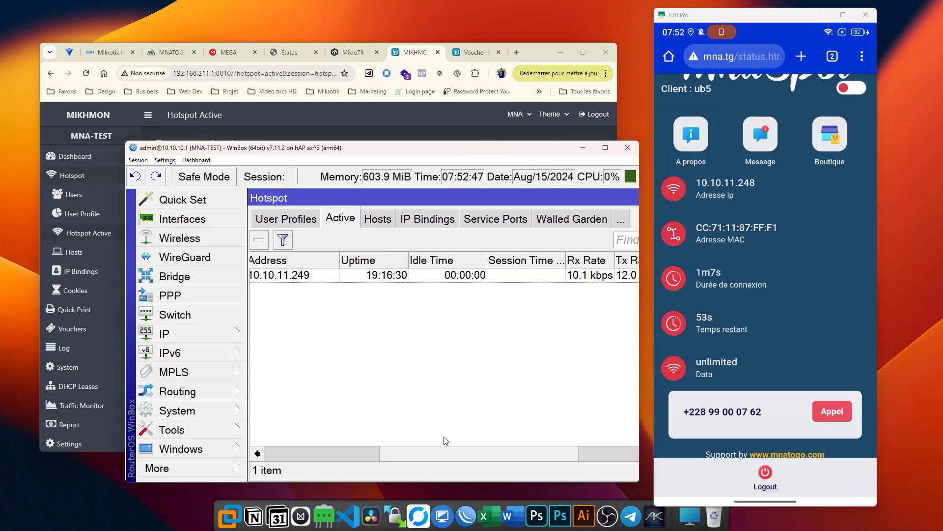
Step: Scroll the Active list fully left to show Server, User and Domain for admin's 10.10.11.249 session
left_click_drag(439, 453, 284, 451)
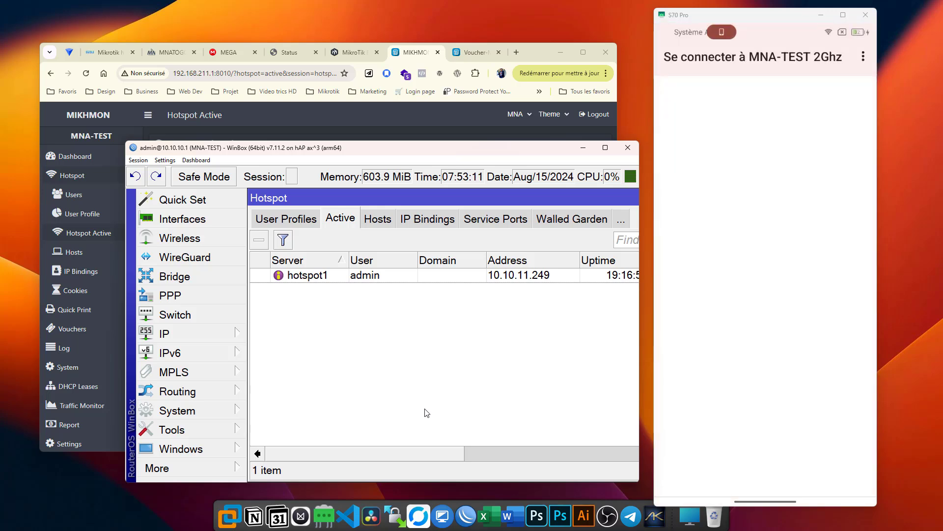
Step: Show the hotspot Users list maximized with Profile, Uptime and Comment columns, ub5 at 00:02:00
left_click(286, 219)
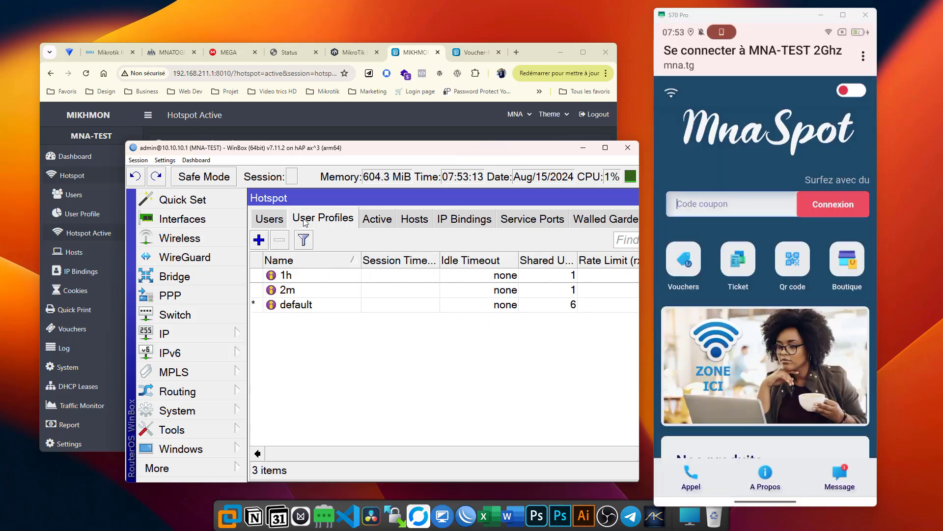
left_click(268, 217)
left_click(392, 306)
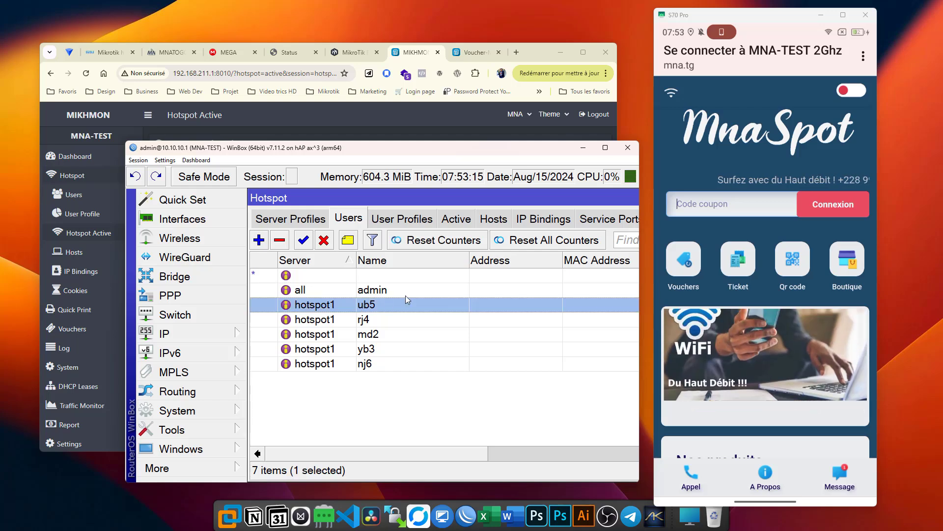
left_click(604, 148)
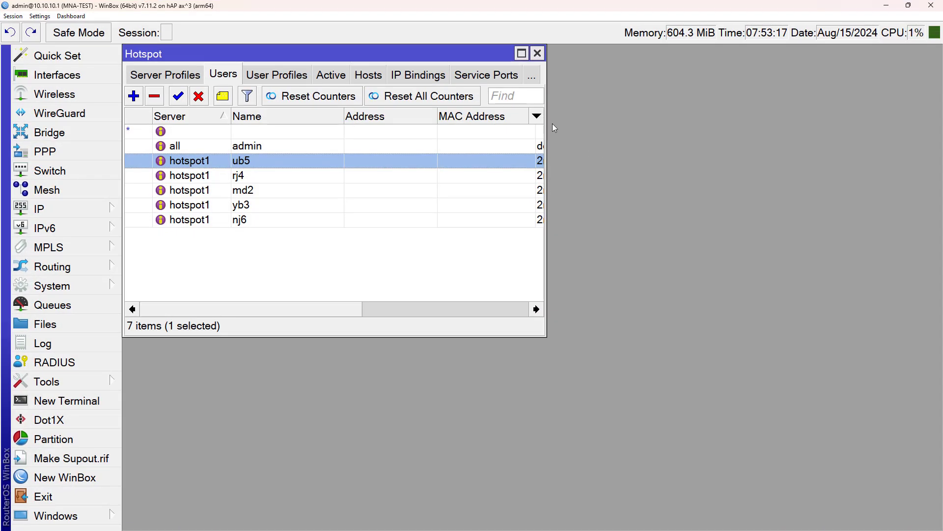
left_click_drag(546, 124, 935, 151)
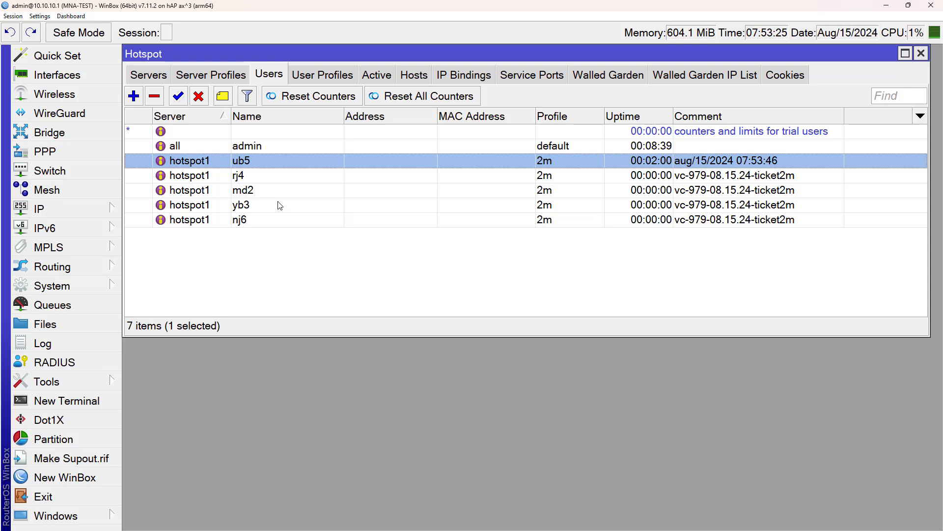
left_click(327, 233)
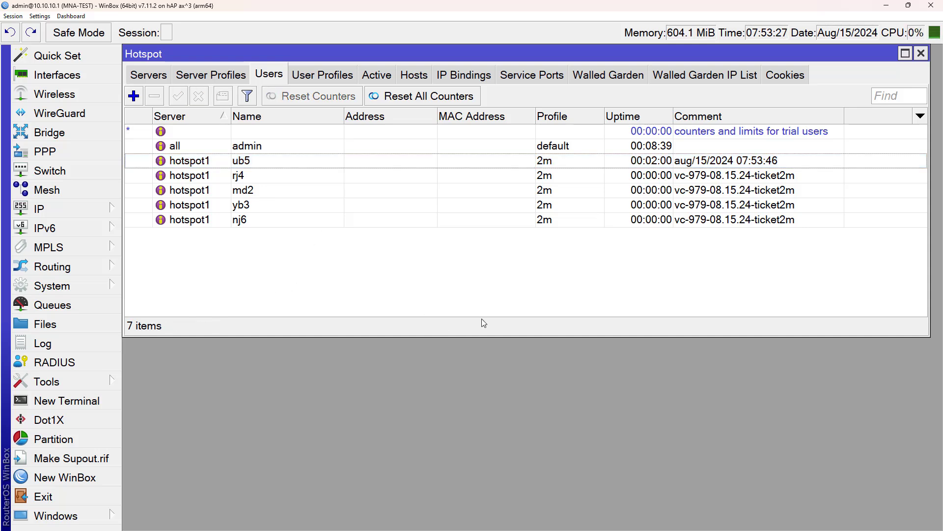
Step: Bring up the phone's login page, then review the ub5 and nj6 users in the list
key("super")
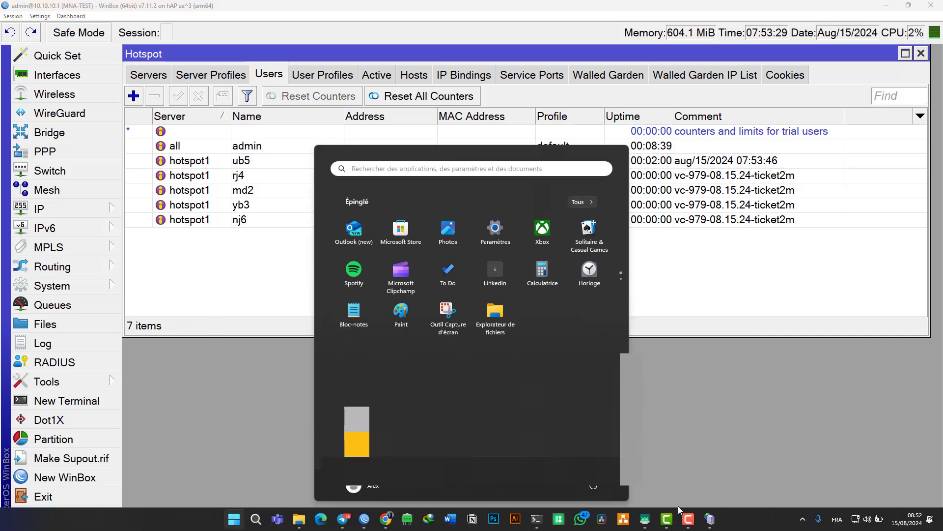
left_click(688, 518)
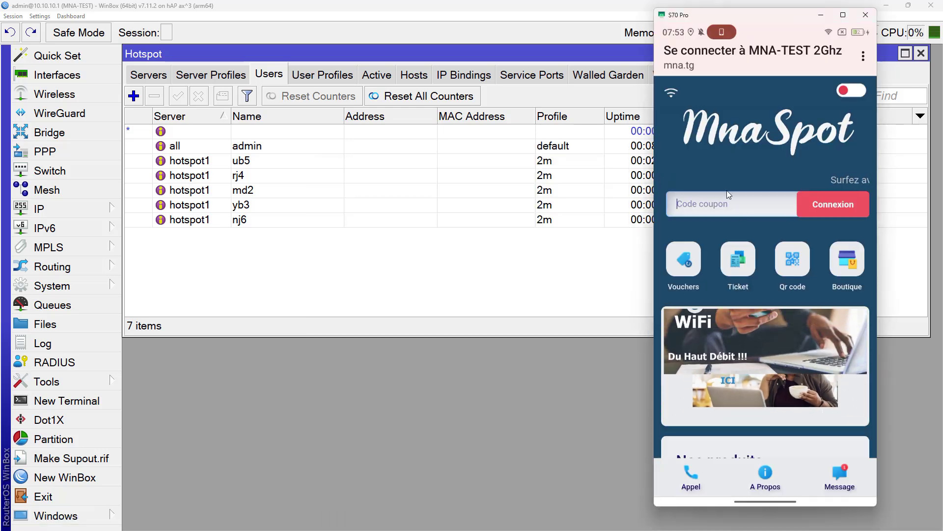
scroll(720, 190, "down", 5)
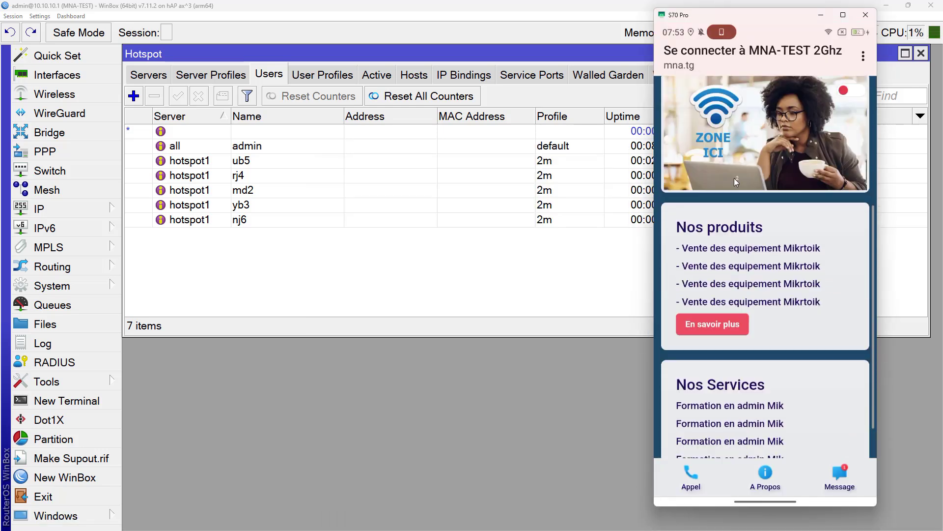
scroll(734, 178, "up", 5)
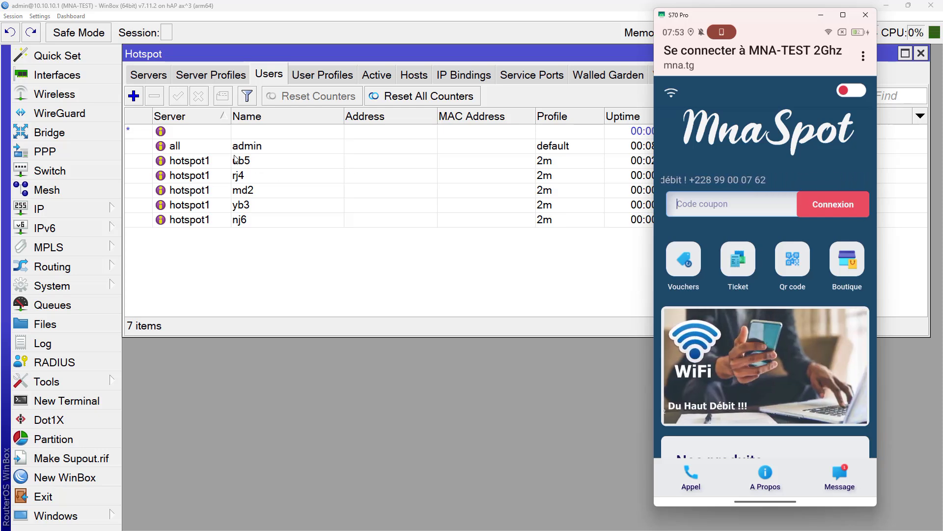
left_click(277, 160)
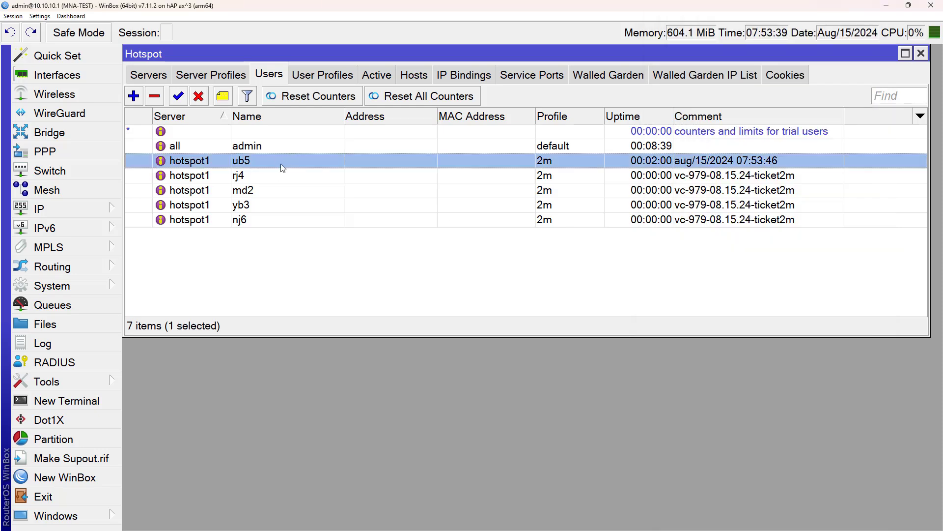
left_click(266, 220)
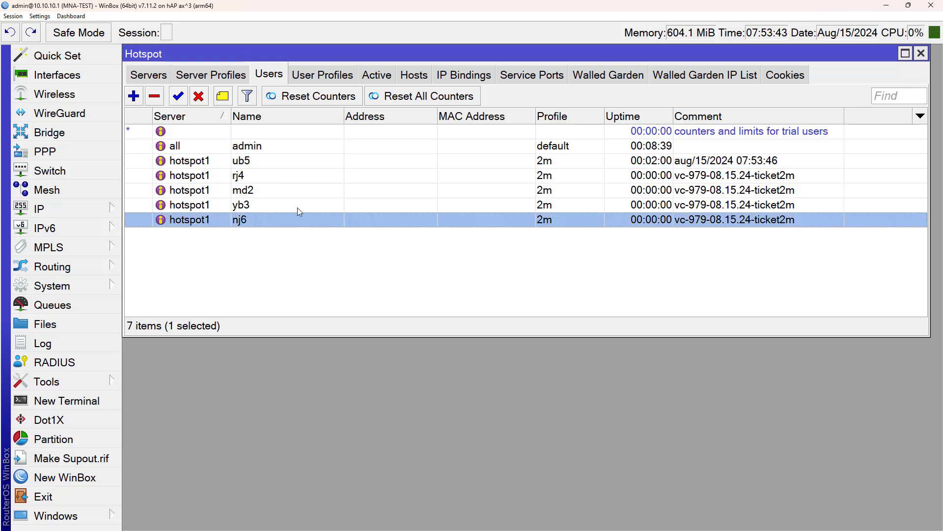
left_click(349, 261)
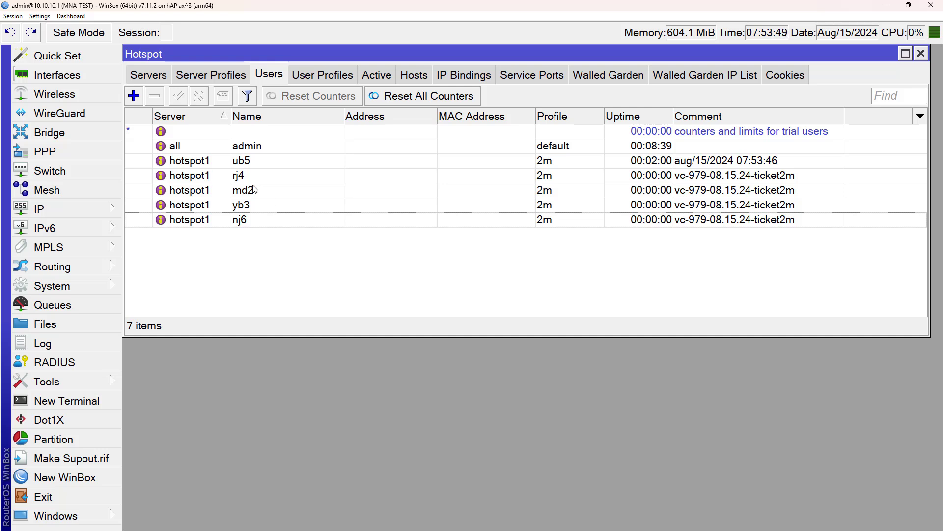
Step: Open the System Scheduler below the users list, widening the Next Run column to show full dates
left_click(86, 288)
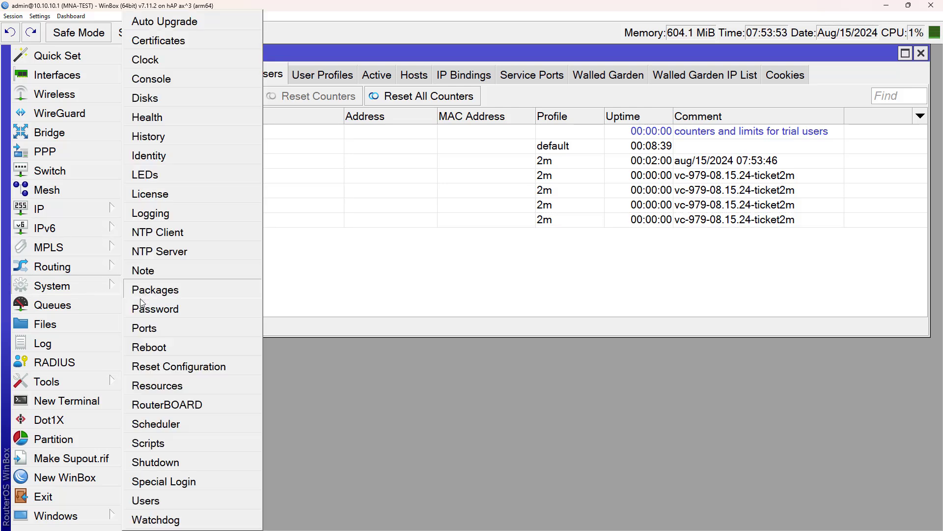
left_click(152, 433)
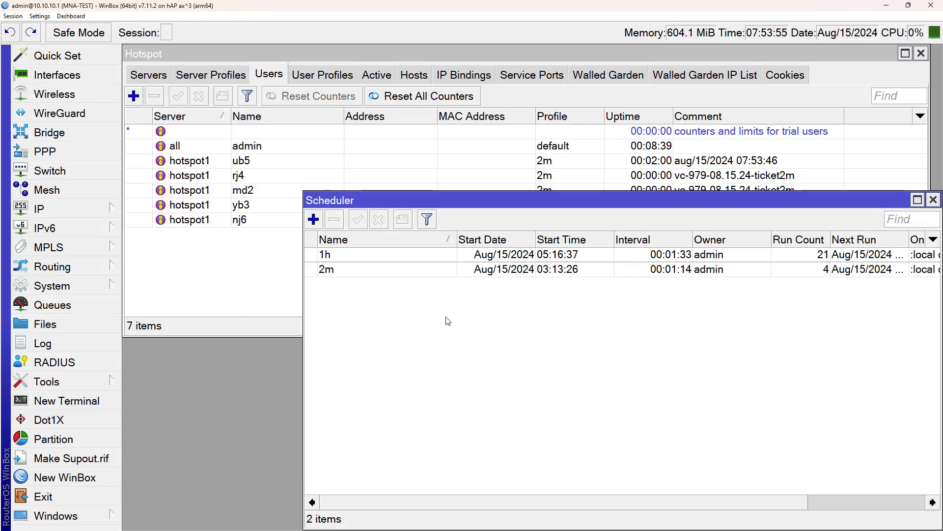
left_click_drag(499, 197, 394, 274)
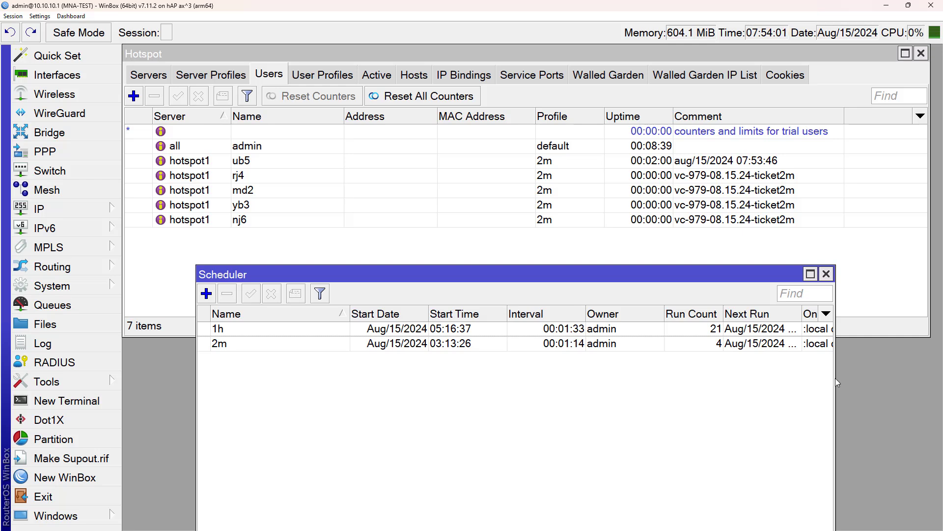
left_click_drag(835, 378, 917, 379)
left_click_drag(758, 199, 716, 251)
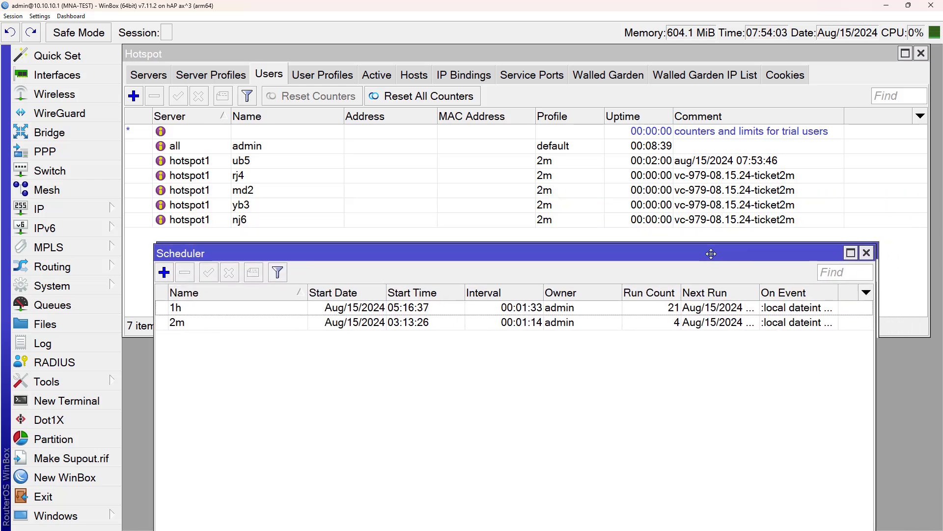
left_click_drag(759, 294, 822, 295)
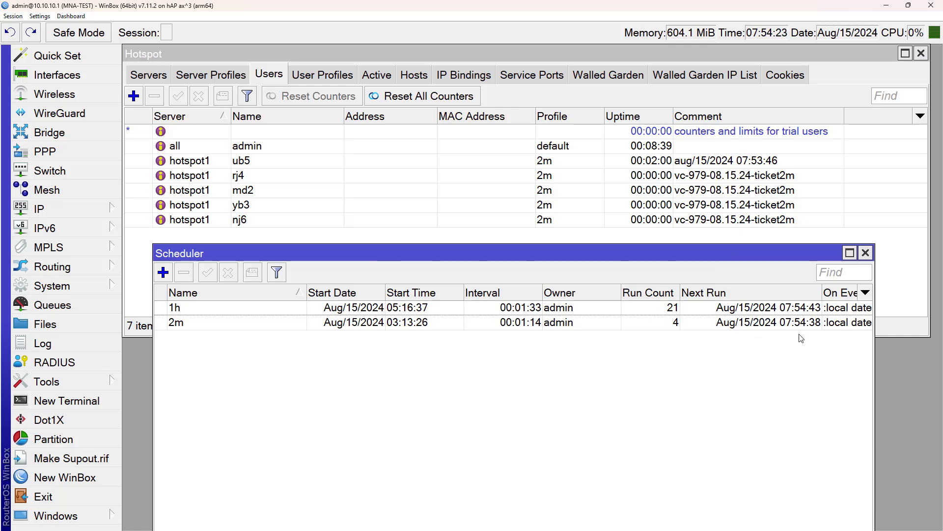
Step: Select the 2m expiry job to confirm it removed ub5, then restore WinBox's size
left_click(509, 323)
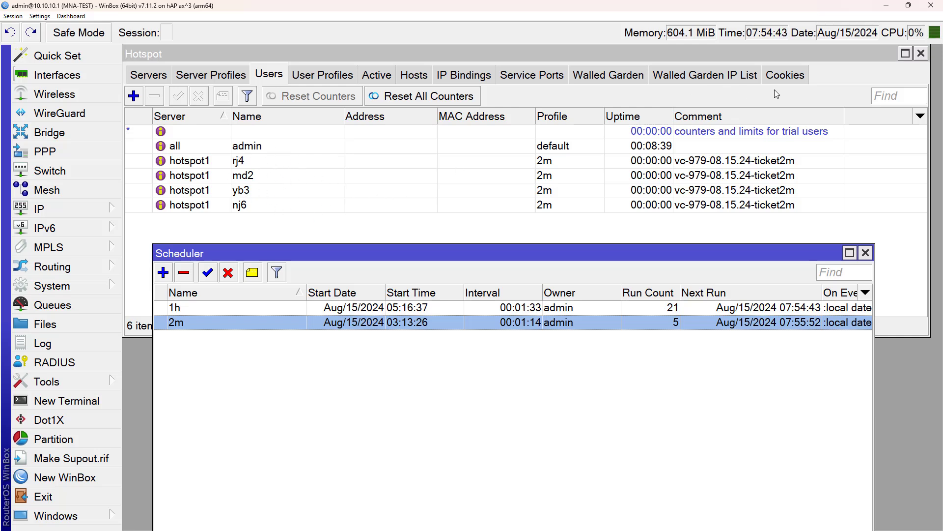
left_click(908, 5)
left_click(732, 200)
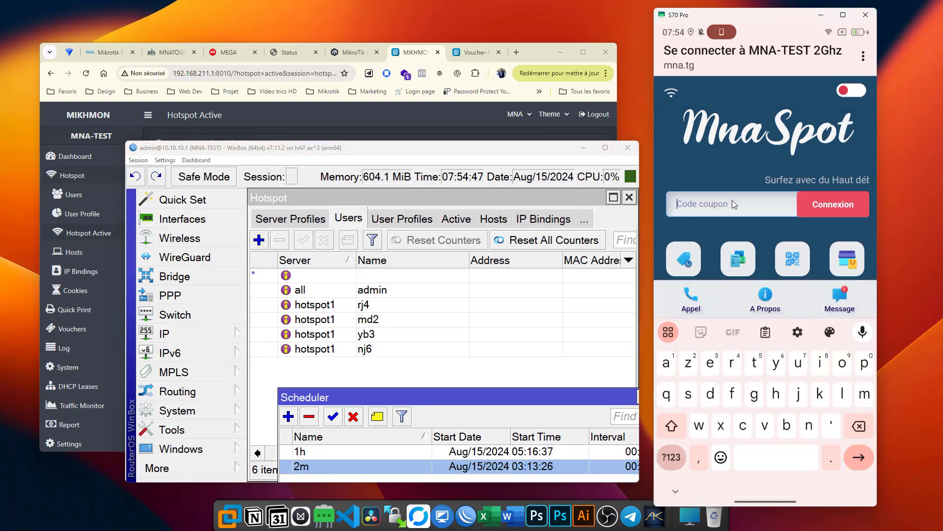
type("ub5")
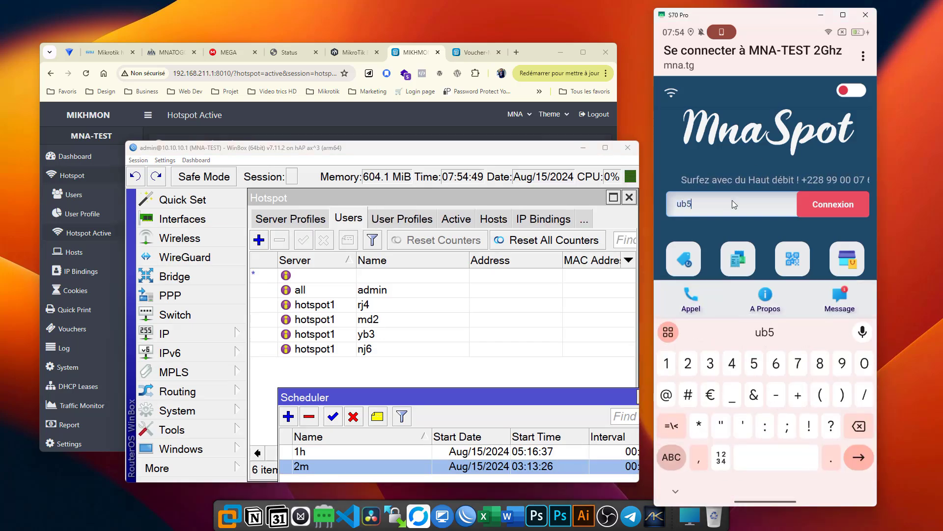
key("Tab")
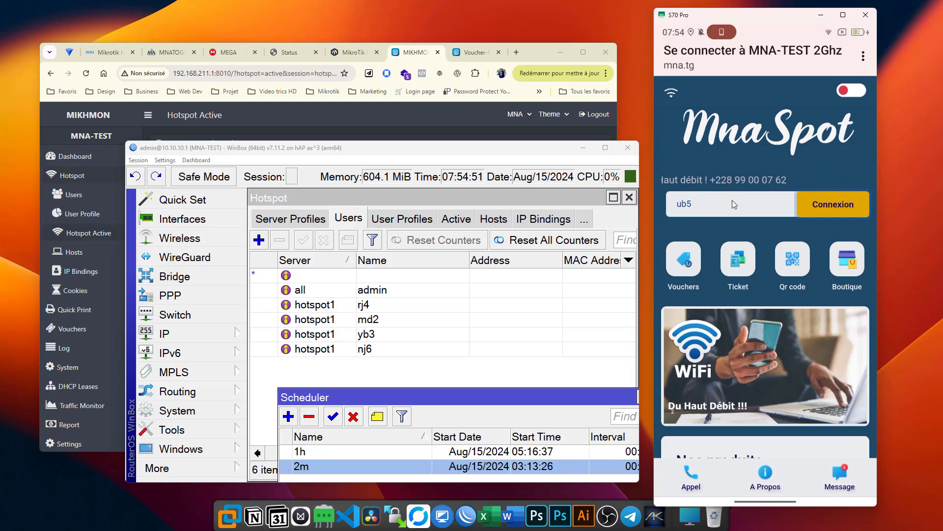
key("Return")
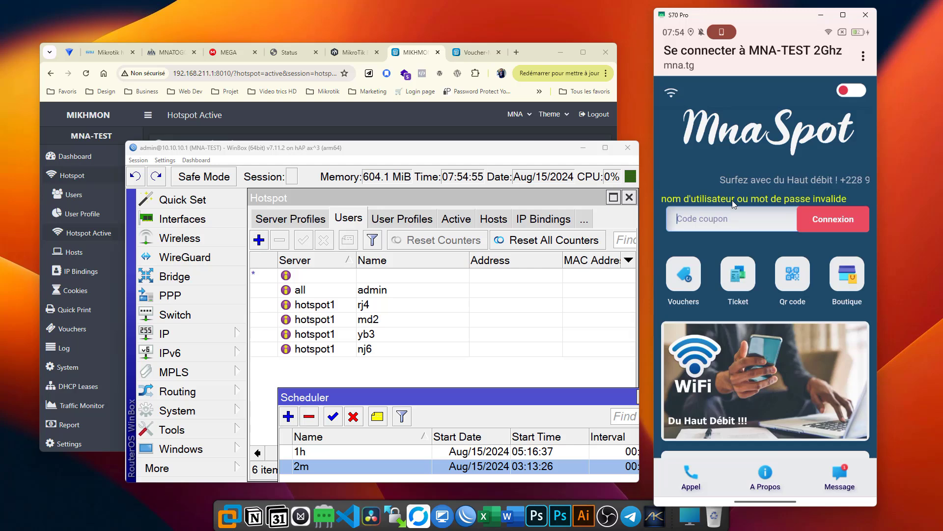
left_click(458, 54)
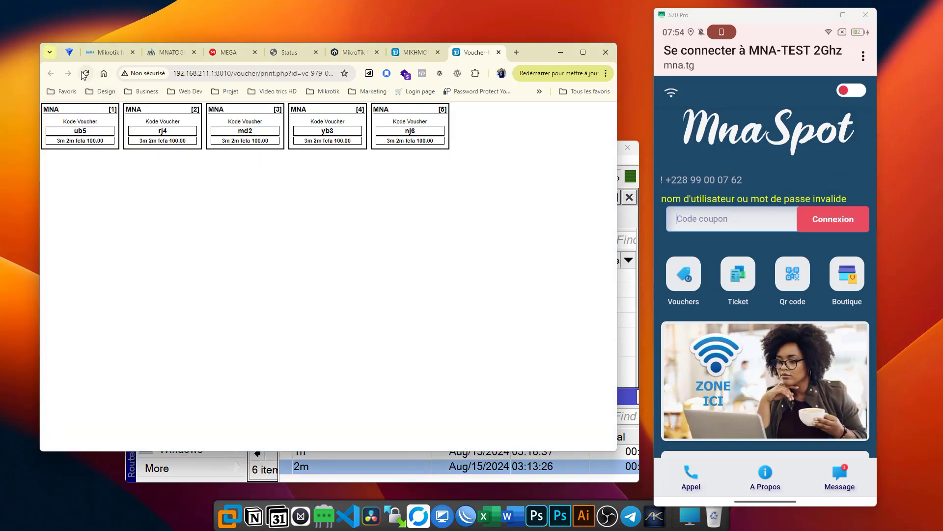
left_click(86, 74)
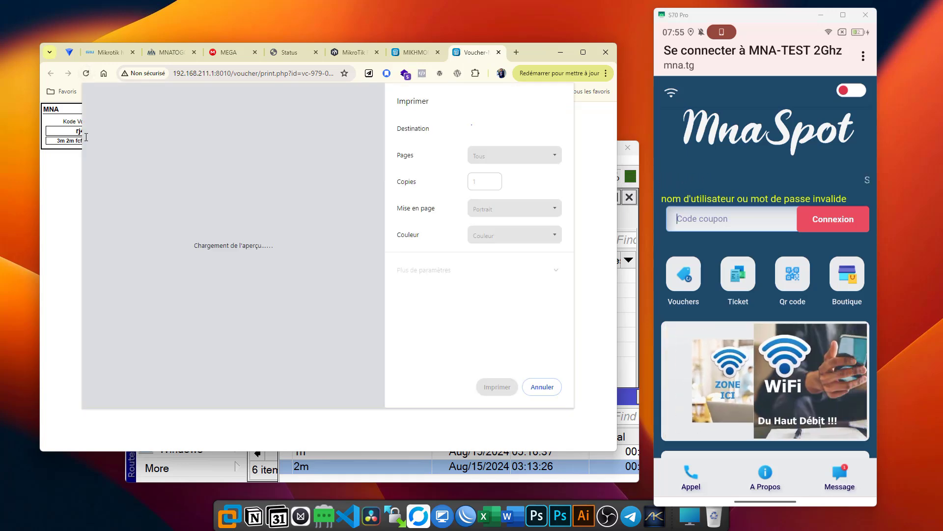
key("Escape")
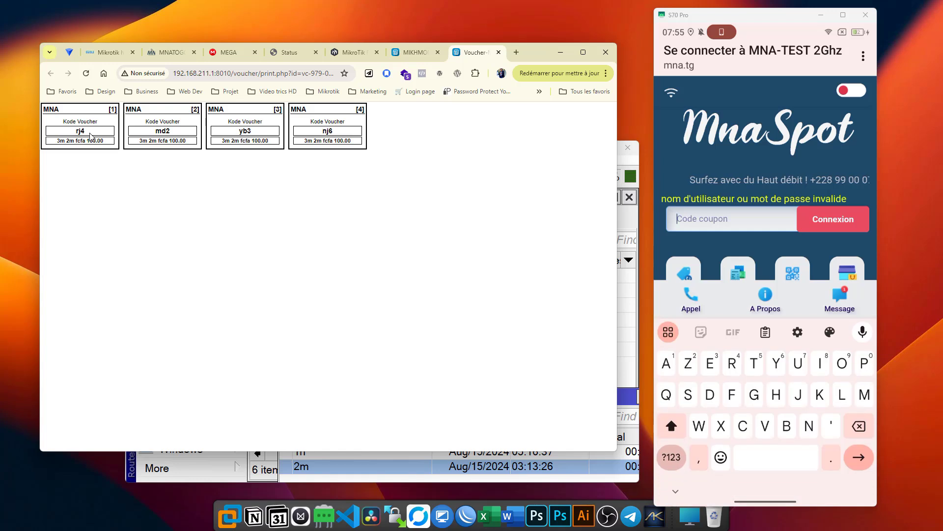
Step: Log in on the phone's MnaSpot page with voucher rj4
type("rj4")
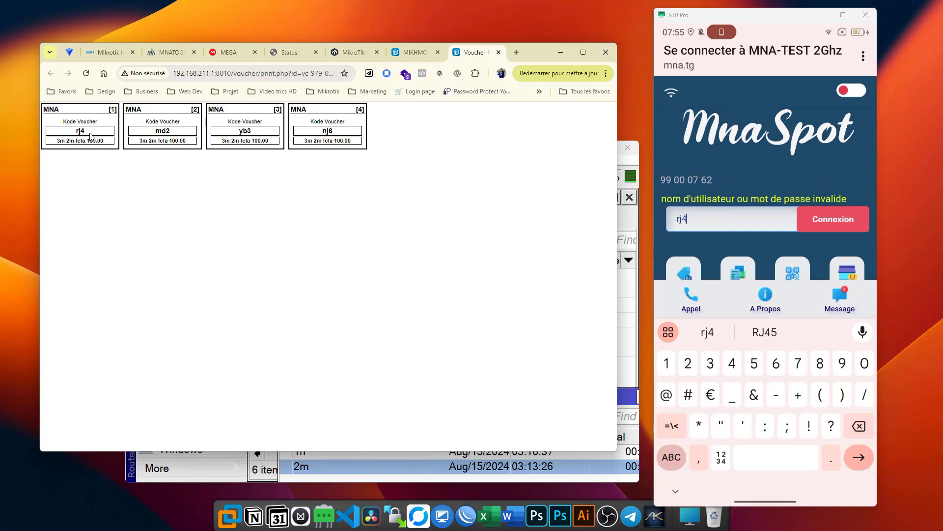
key("Return")
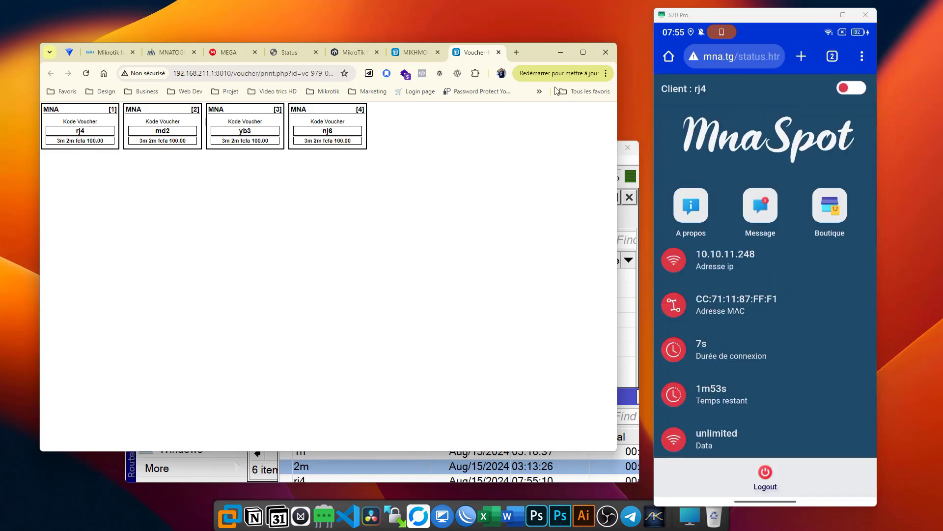
left_click(416, 52)
Step: Check the August selling report lists ub5 and rj4 at 100, then view Hotspot Active
left_click(585, 54)
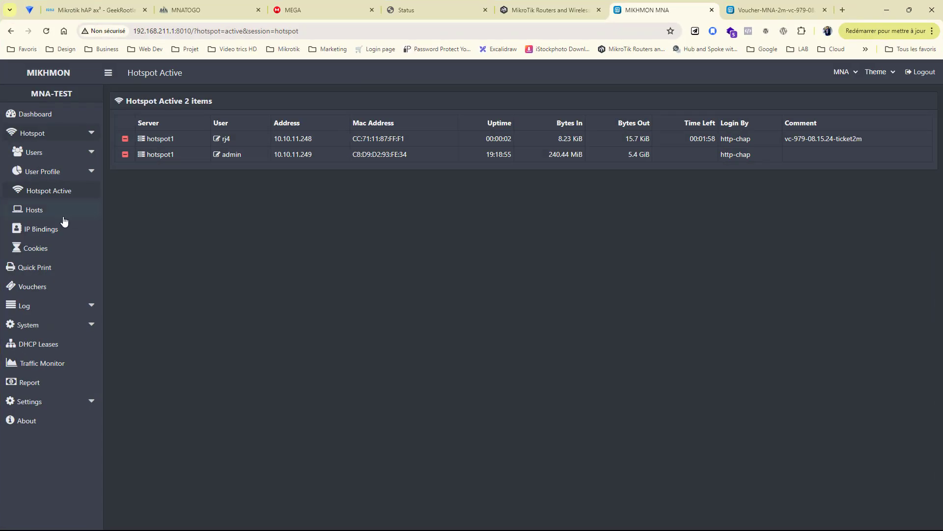
left_click(36, 381)
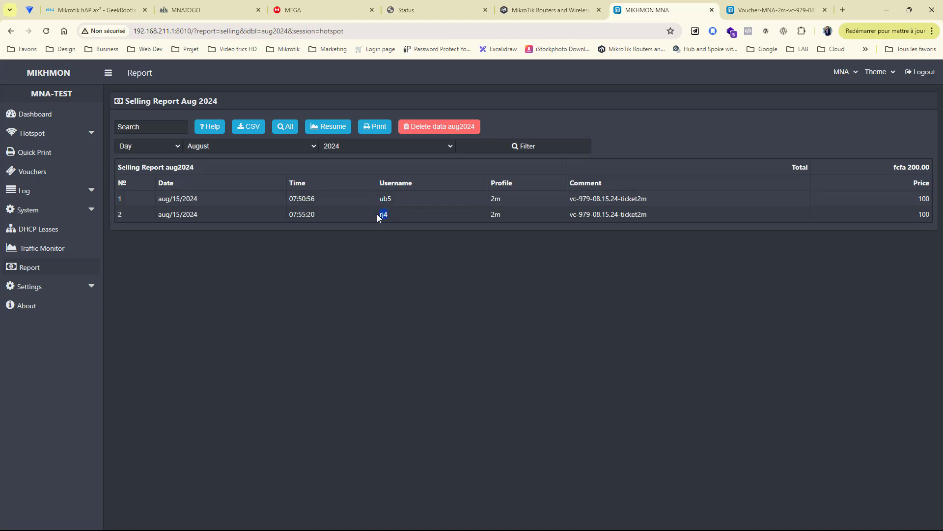
left_click(83, 133)
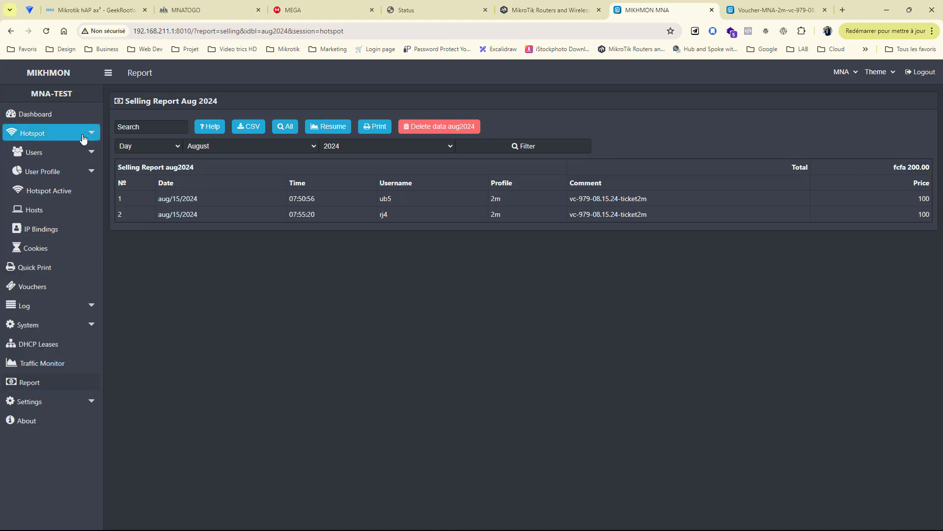
left_click(48, 191)
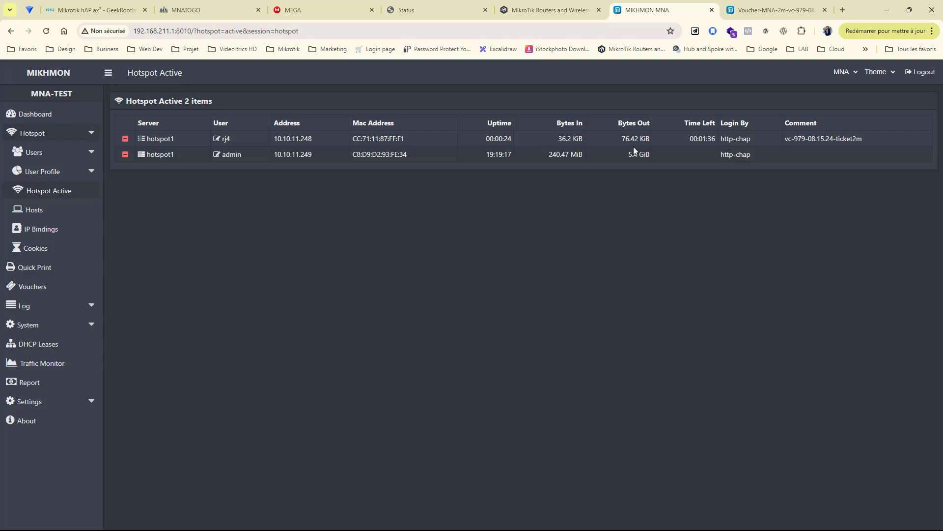
Step: Restore the browser and refresh the phone status page showing rj4 with 1m29s left
left_click(910, 11)
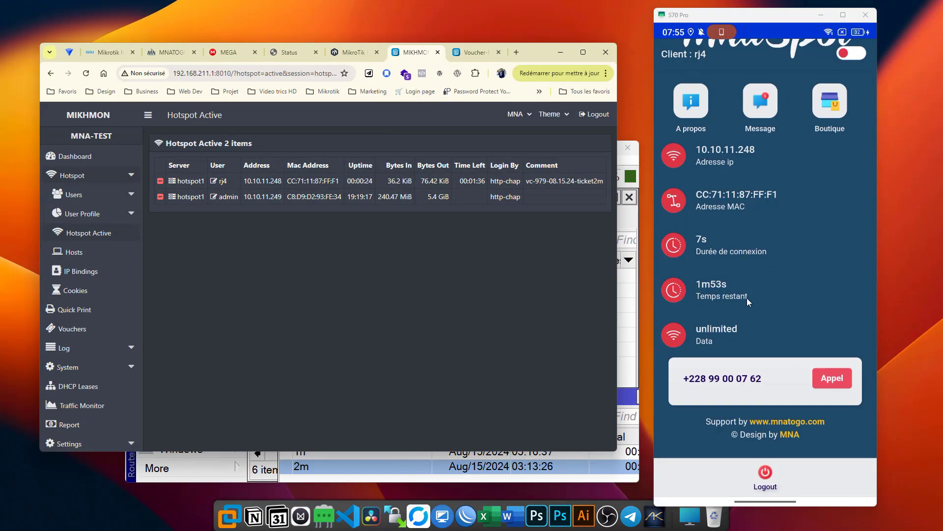
scroll(770, 281, "up", 5)
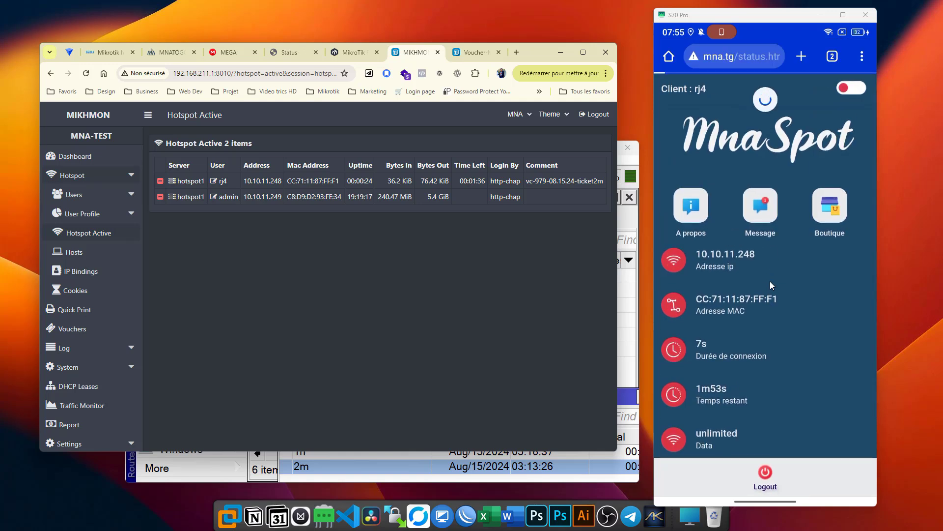
left_click(675, 393)
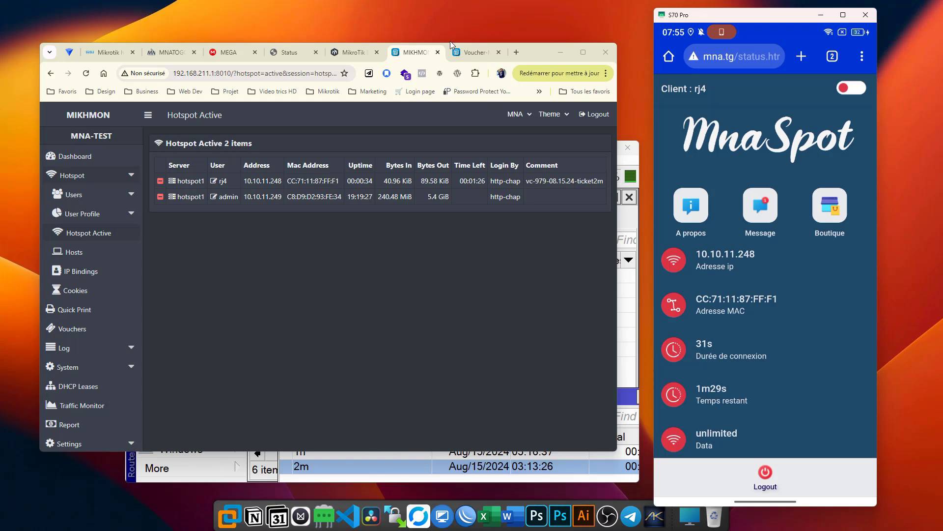
left_click(635, 375)
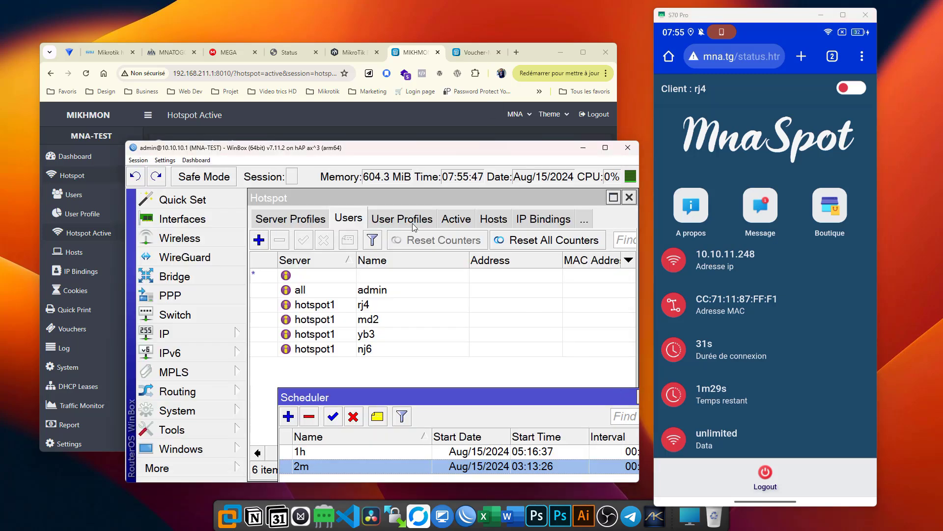
Step: In WinBox's Hotspot Active tab, scroll to Session Time and select rj4's session (about 00:01:10 left)
left_click(440, 221)
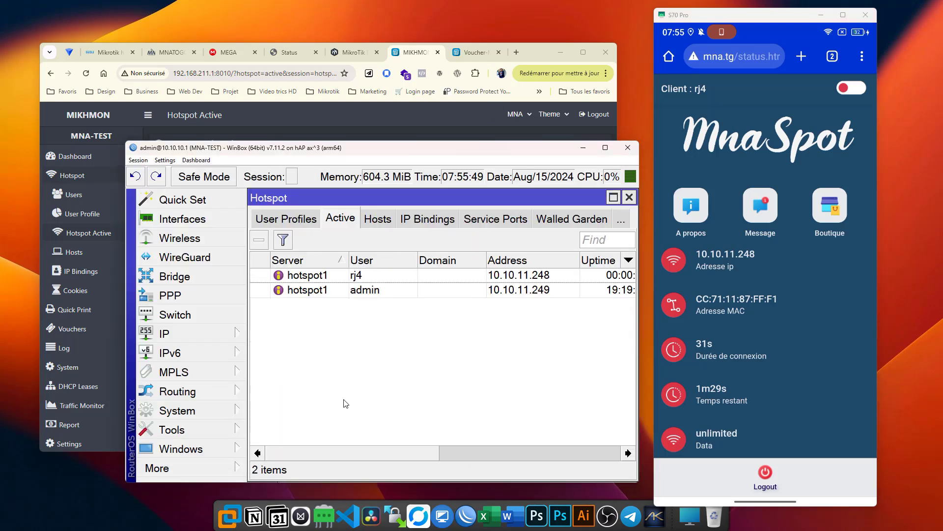
left_click_drag(357, 456, 504, 462)
left_click(442, 280)
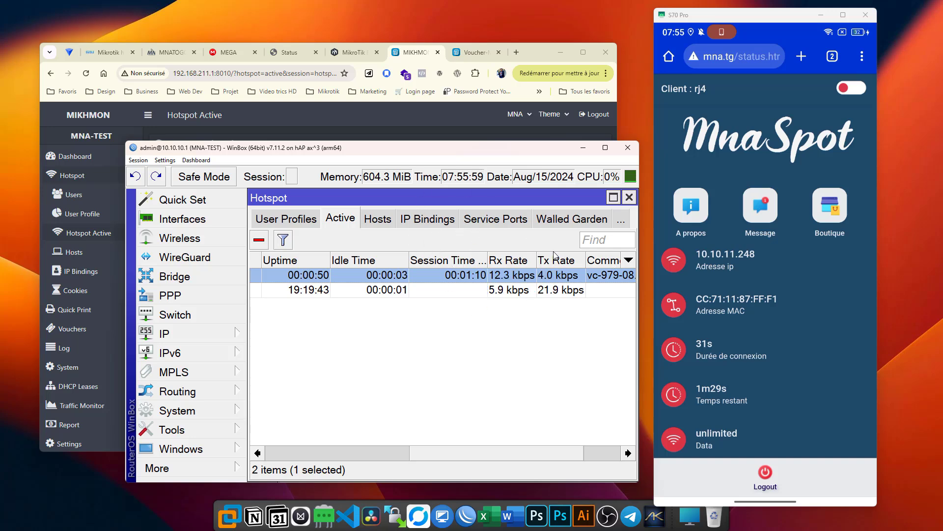
Step: Select rj4 in the hotspot Users list, then bring Telegram up full screen
left_click(294, 218)
left_click(271, 218)
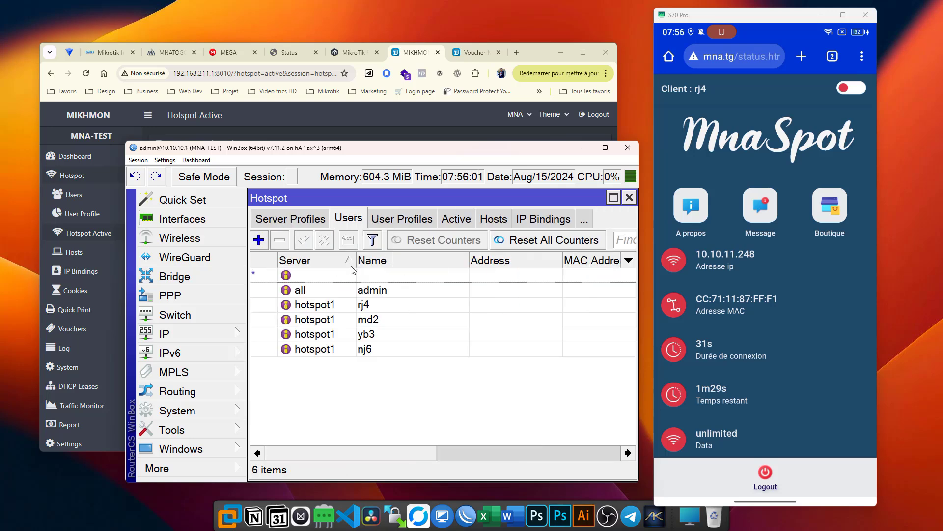
left_click(372, 305)
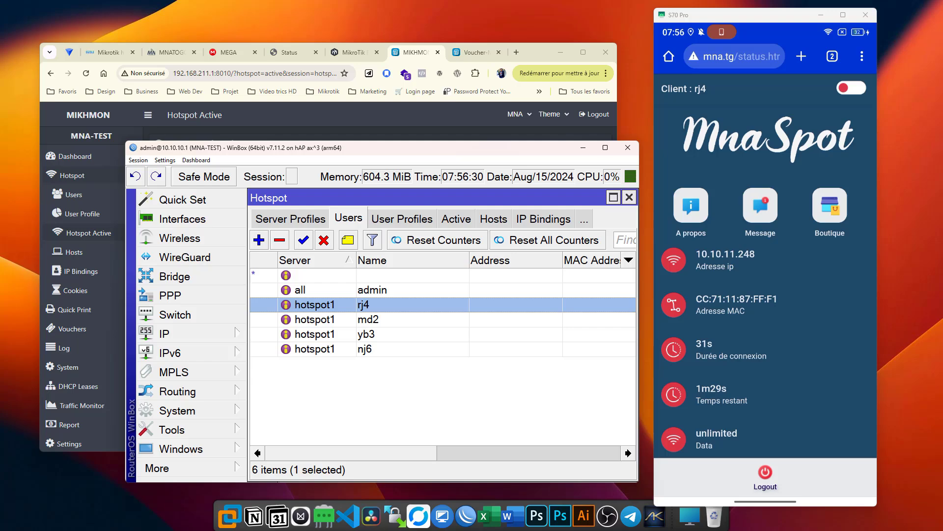
left_click_drag(942, 152, 361, 1)
Step: Scroll up the MNA channel and jump to the pinned Mikhmon v7.13.5 post with its MEGA link
scroll(278, 388, "up", 15)
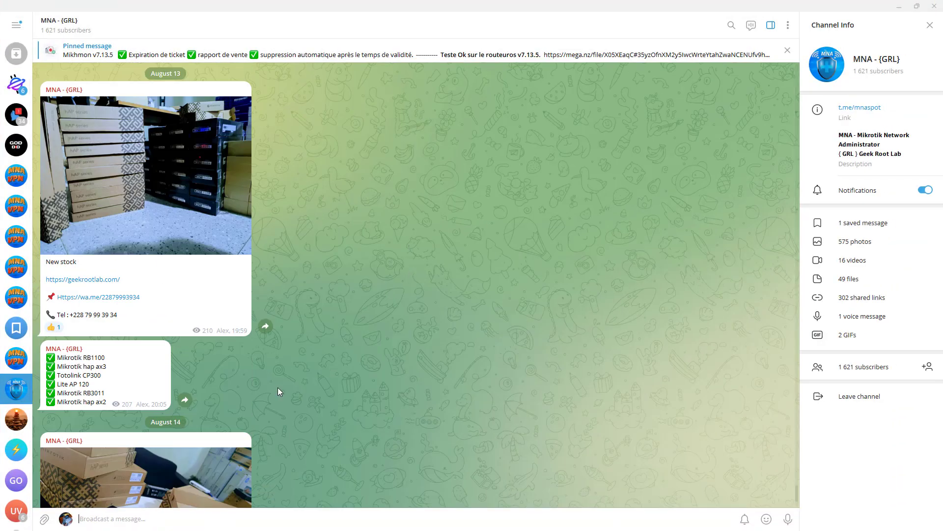
scroll(278, 388, "up", 15)
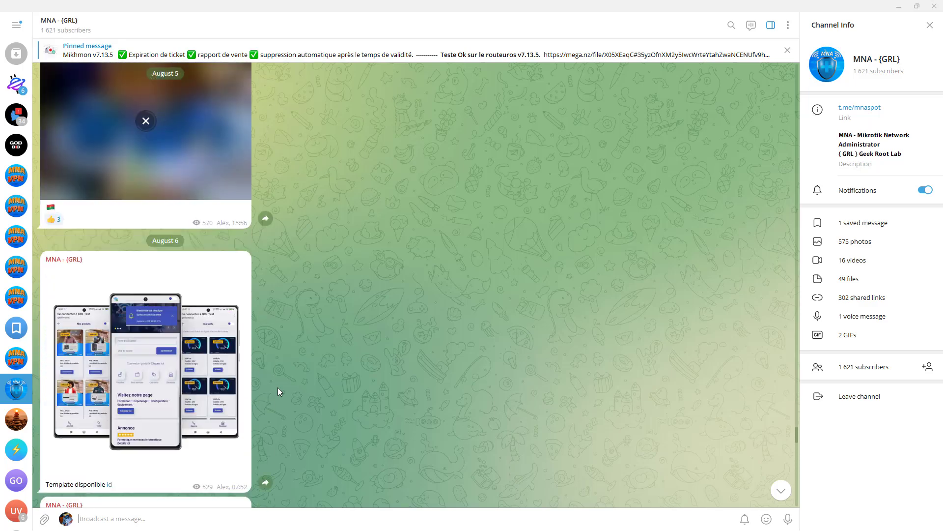
scroll(278, 391, "up", 15)
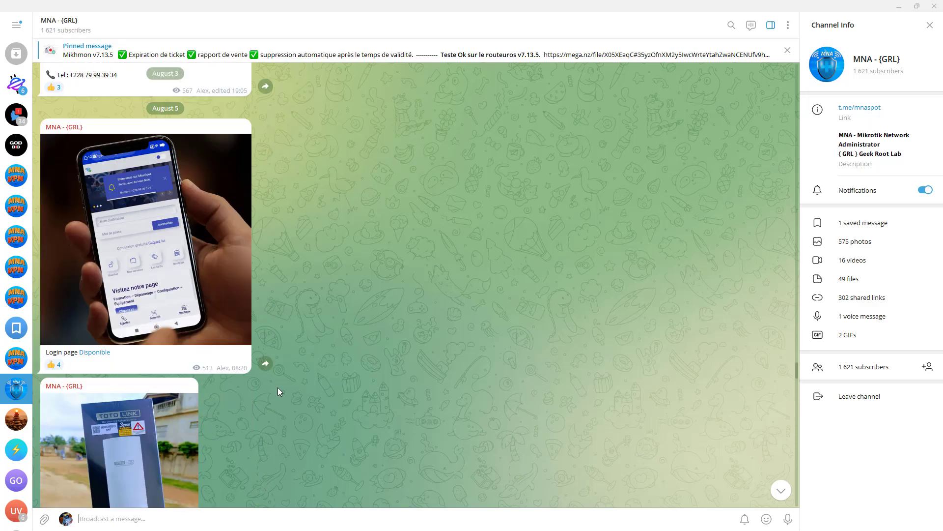
scroll(278, 389, "up", 15)
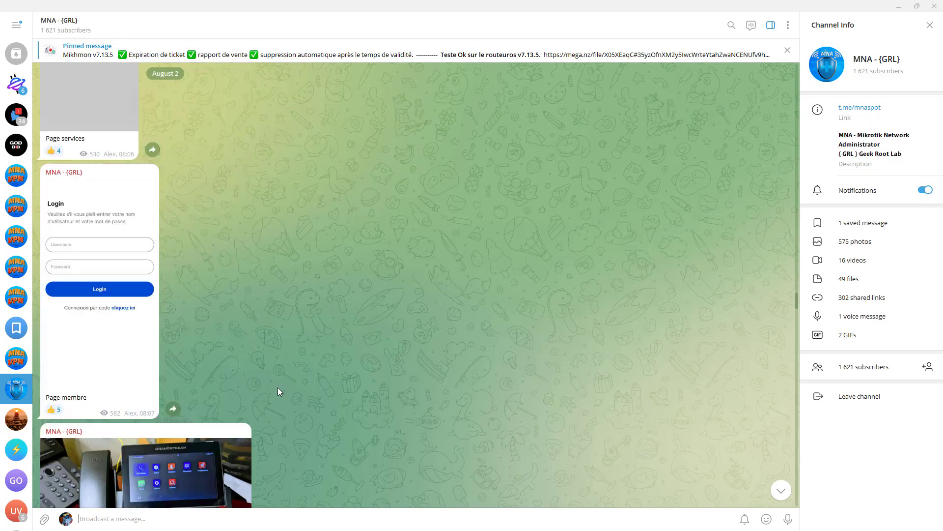
scroll(278, 391, "up", 15)
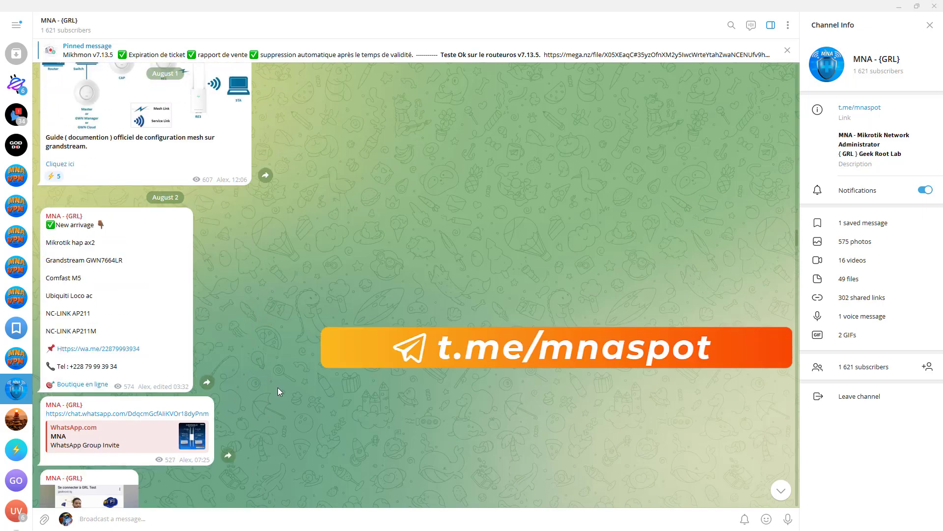
scroll(278, 388, "up", 3)
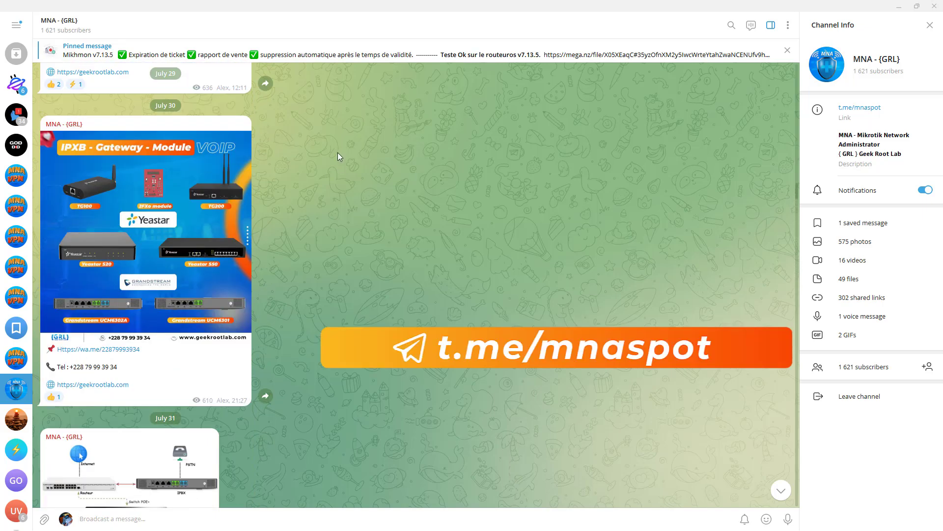
left_click(124, 58)
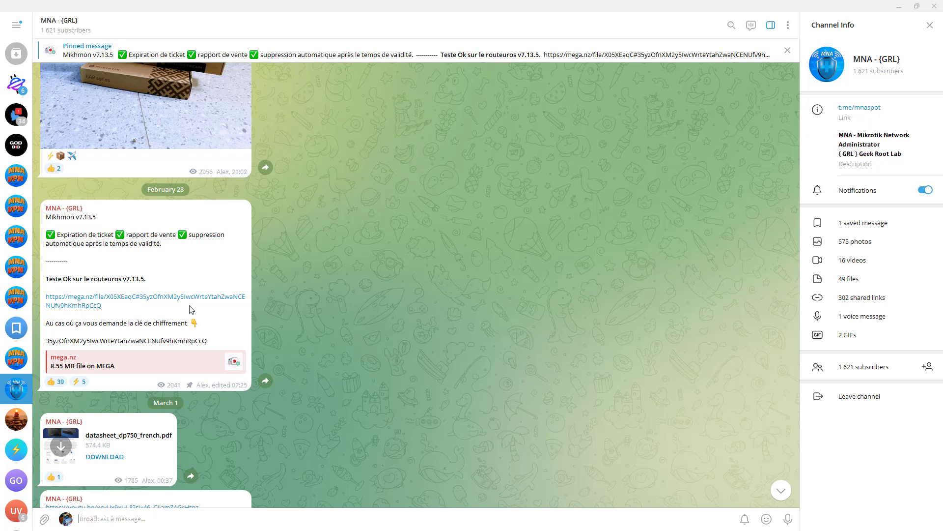
scroll(179, 146, "up", 3)
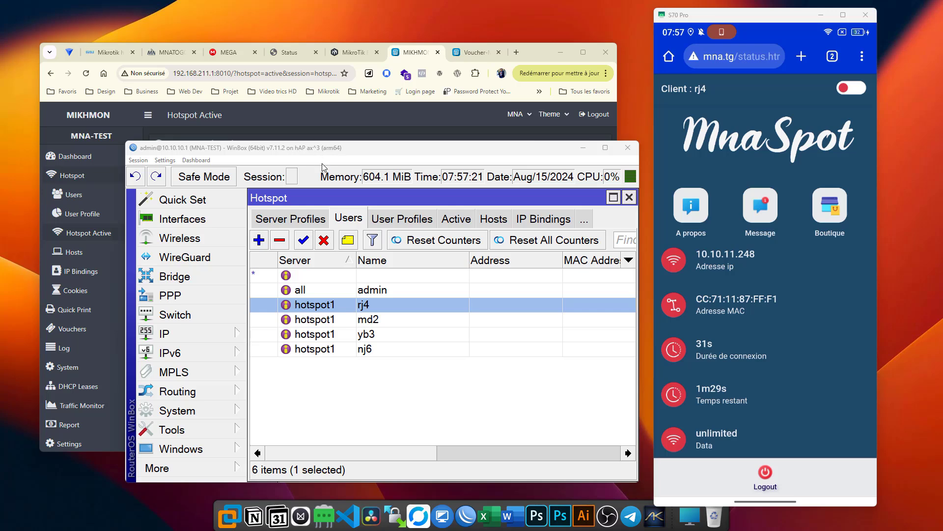
Step: Shift WinBox up-left and reopen the phone's hotspot login page from the Wi-Fi notice
left_click_drag(349, 148, 339, 117)
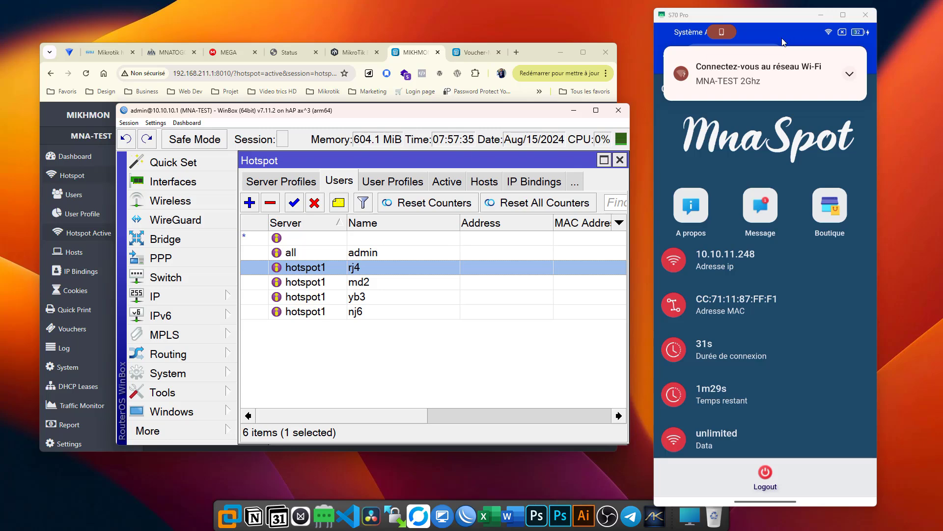
left_click(784, 82)
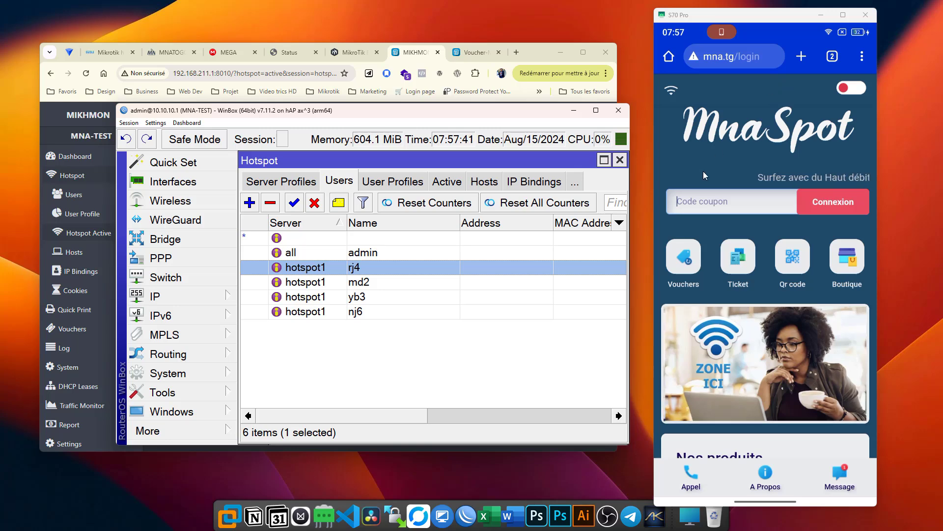
scroll(703, 172, "down", 2)
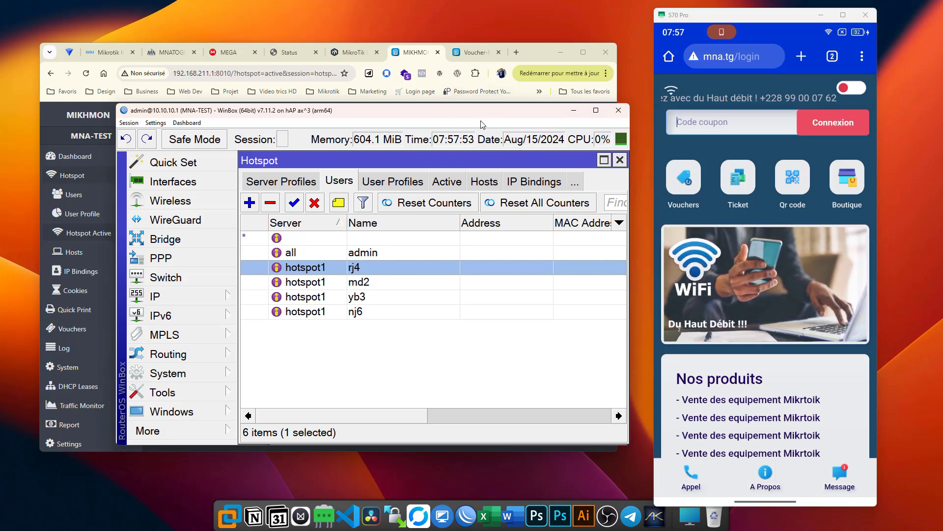
Step: Show GeekRootLab's Mikrotik hAP ax³ product page and briefly select its summary text
left_click(113, 56)
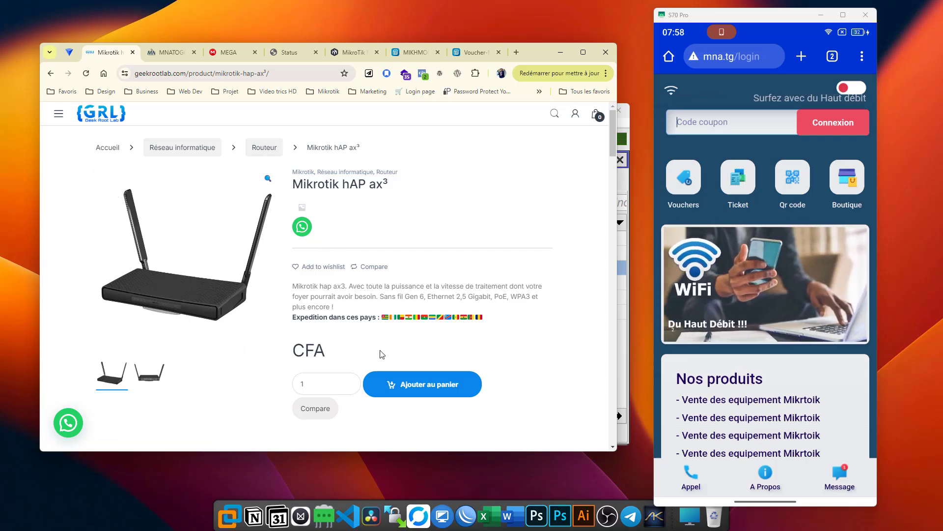
left_click_drag(382, 353, 246, 349)
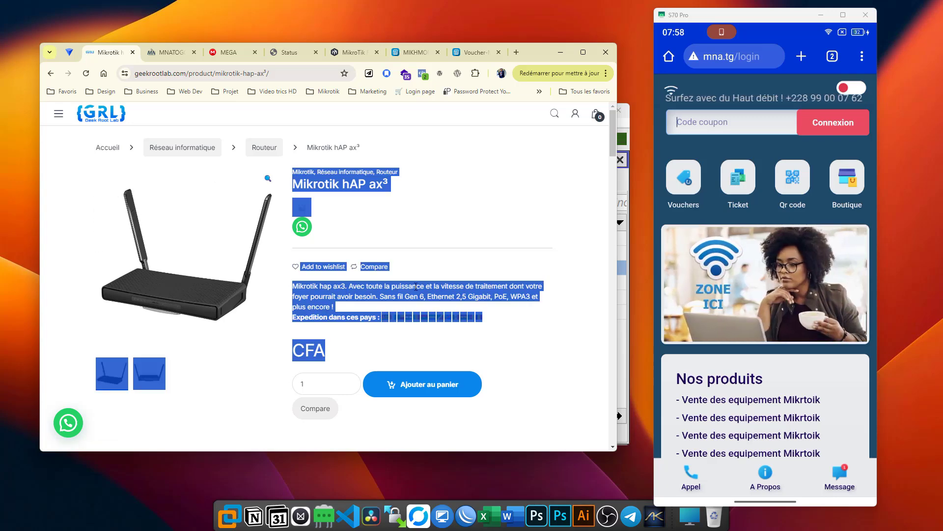
left_click(365, 318)
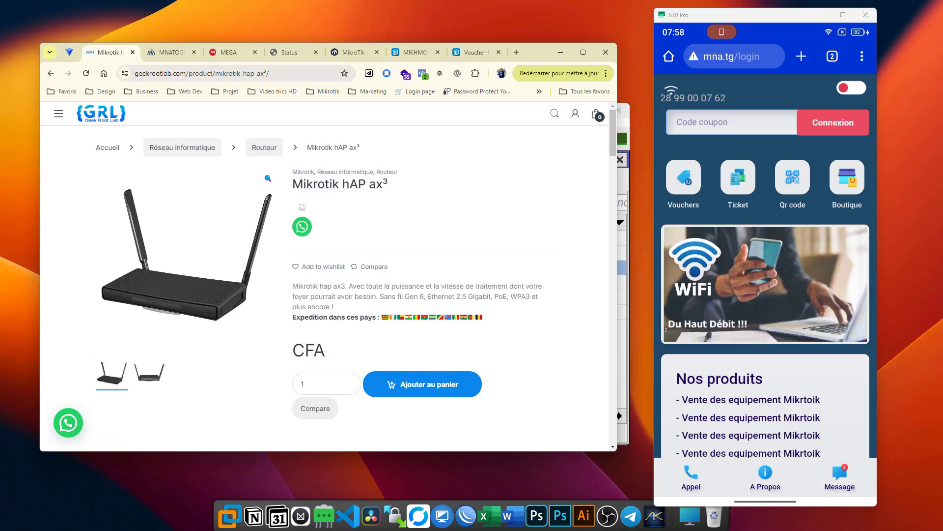